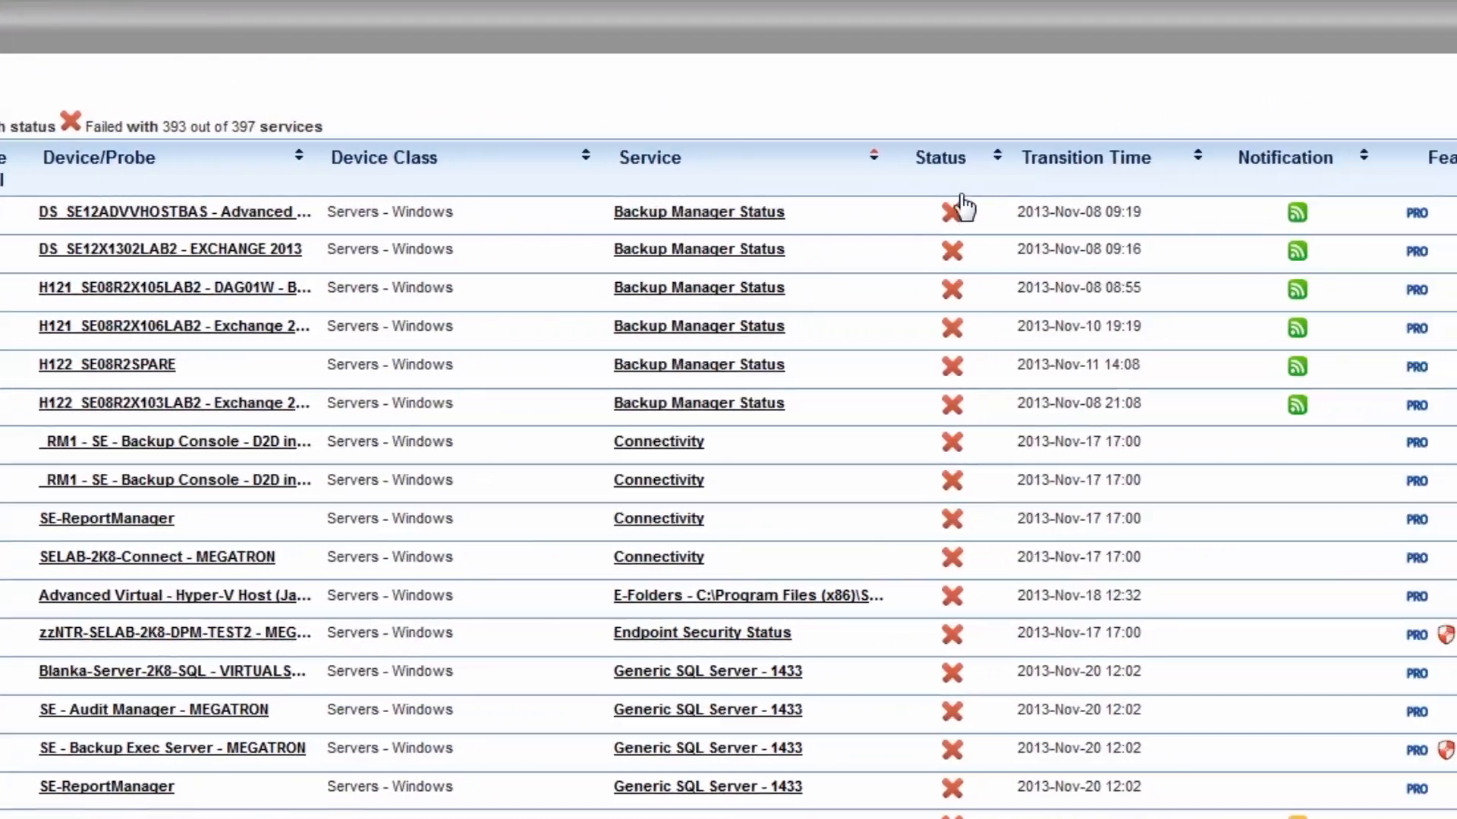
- Show the Active Issues filter and include the Warning status and Unacknowledged notifications
mouse_move(1065, 213)
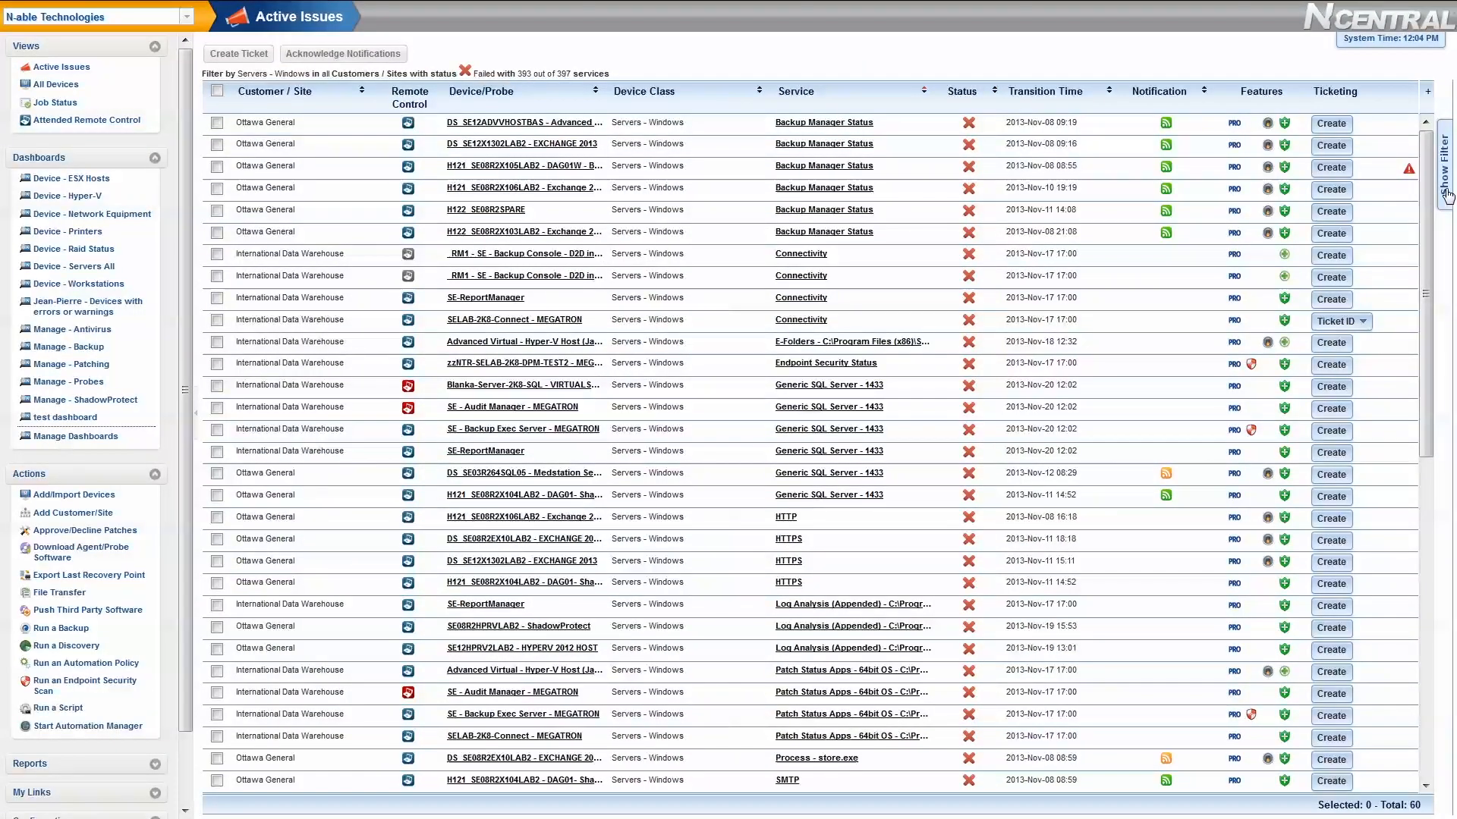
click(1445, 196)
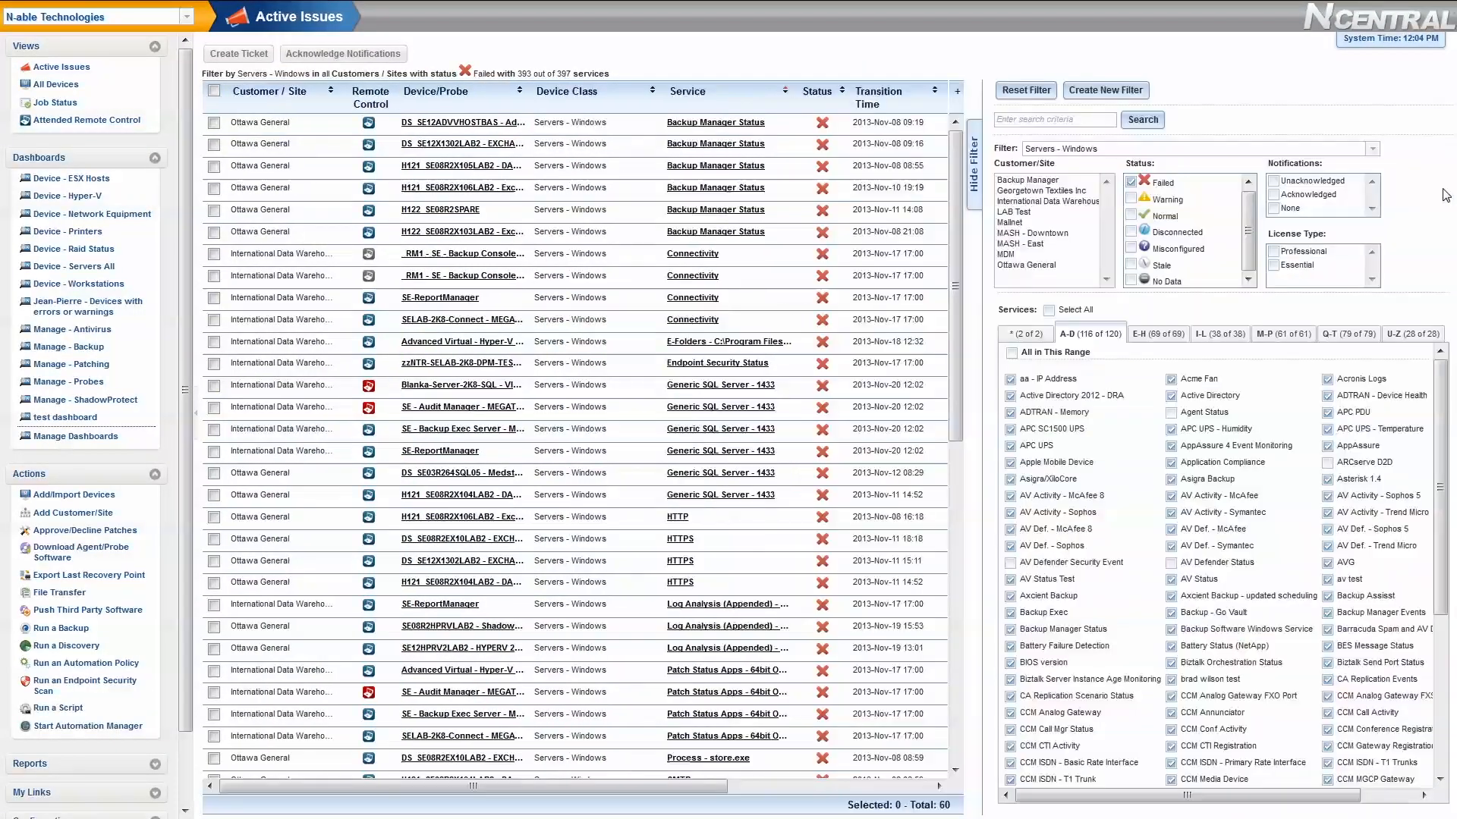
click(1130, 199)
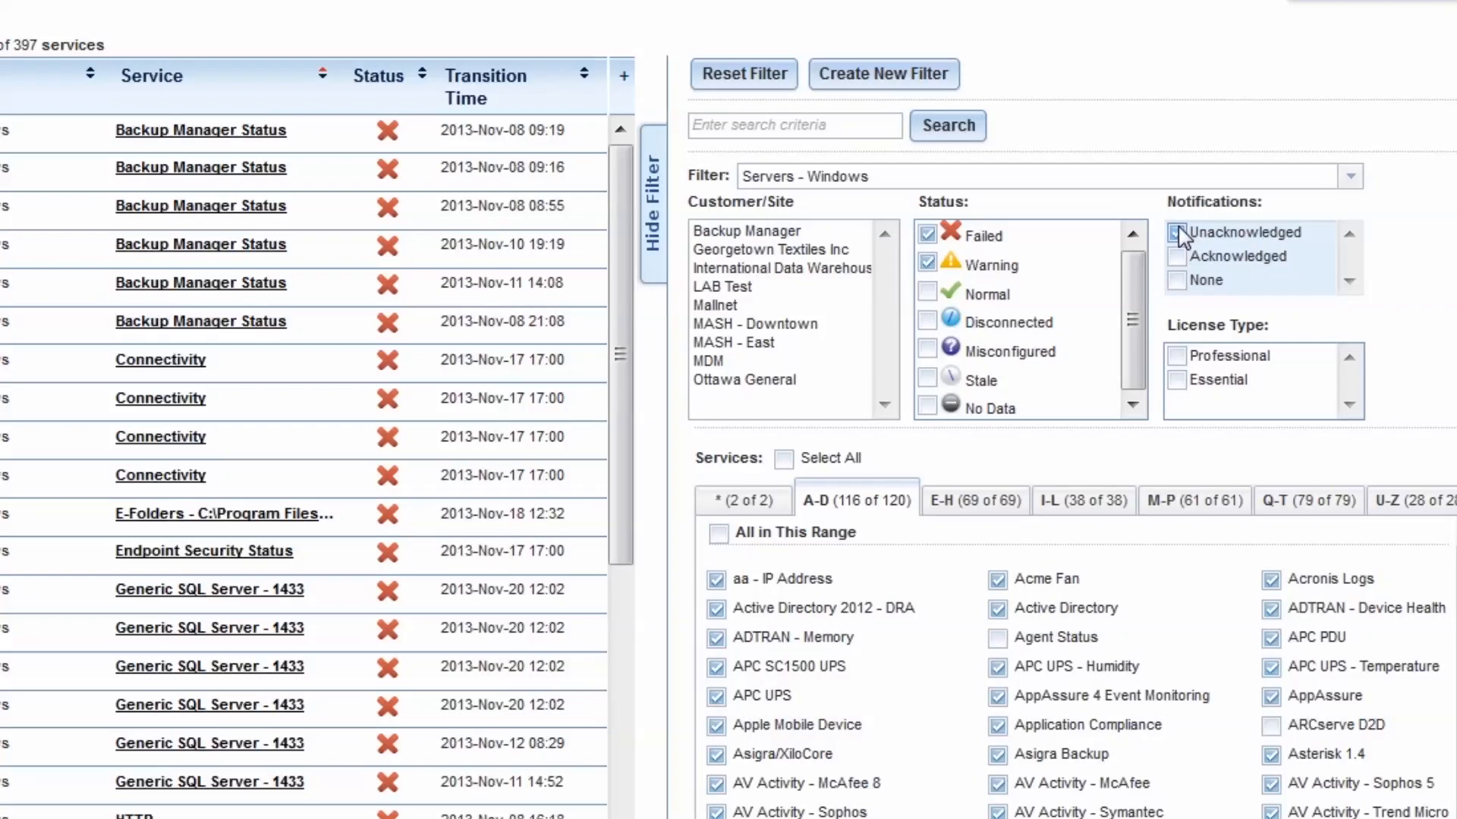
click(1274, 180)
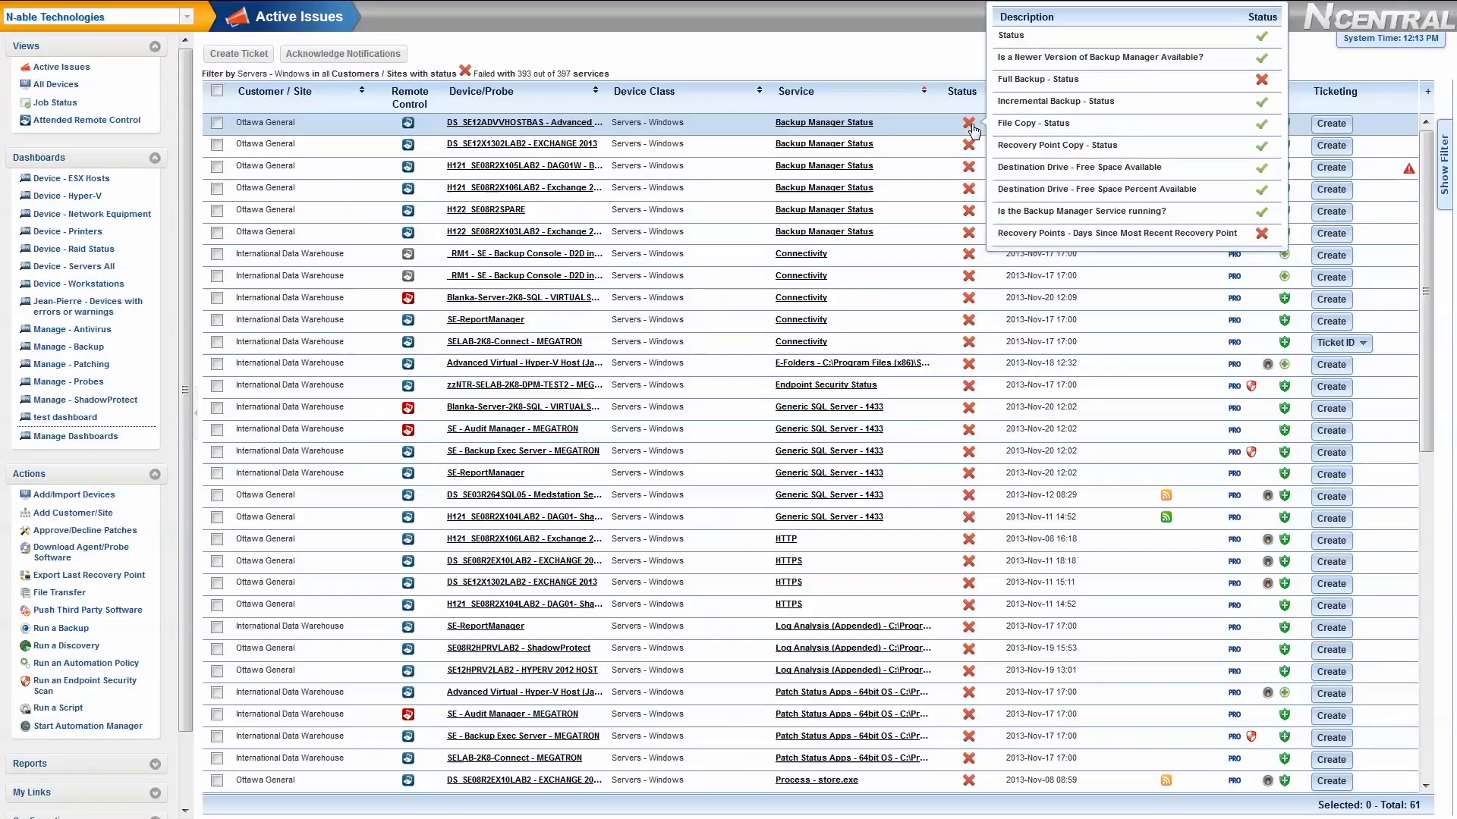
- Open the failed Backup Manager Status of the Advanced Virtual - Host Based device and review its drive and job status details
click(969, 124)
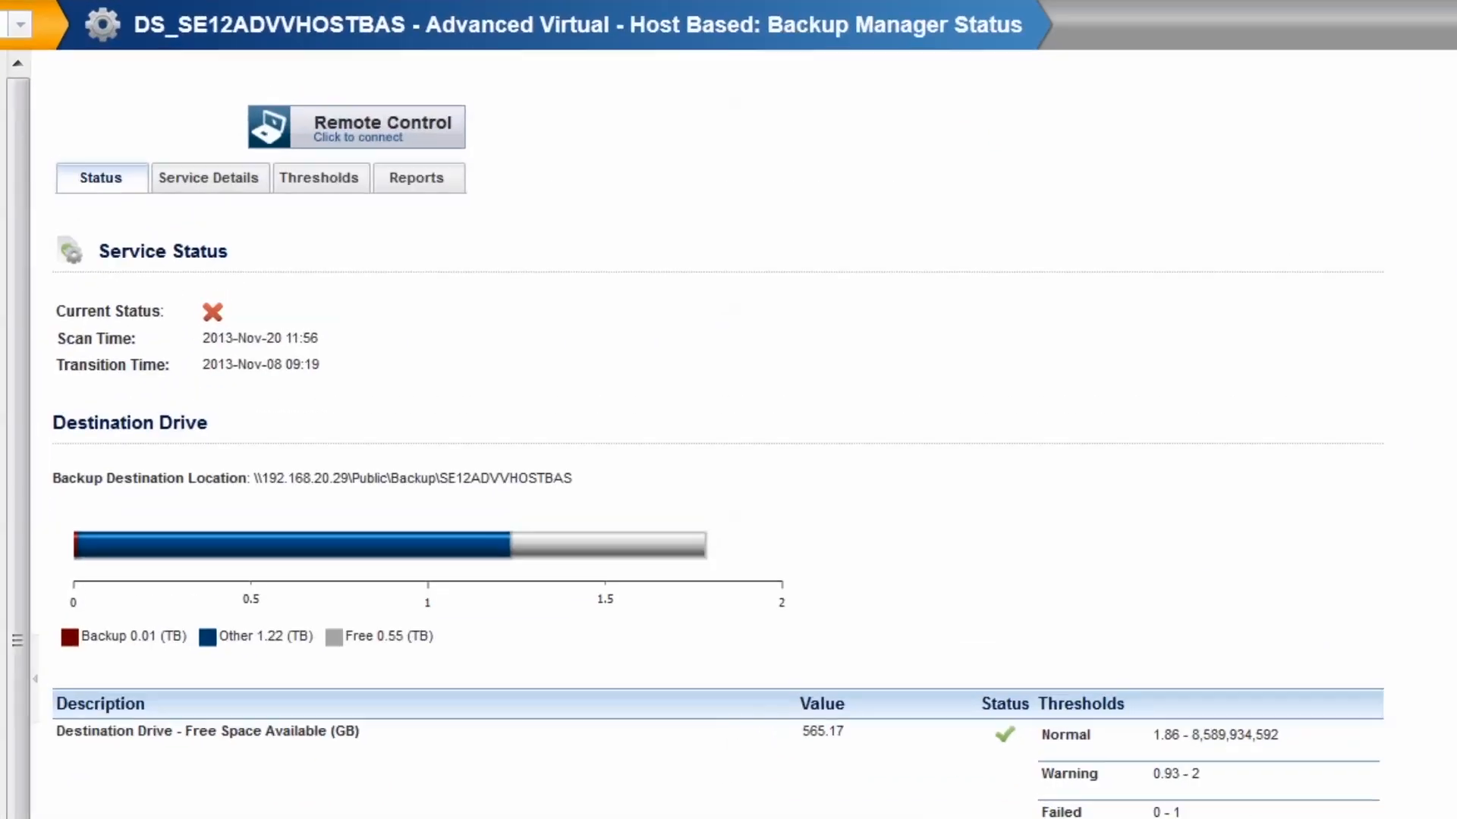
scroll(728, 455, down, 10)
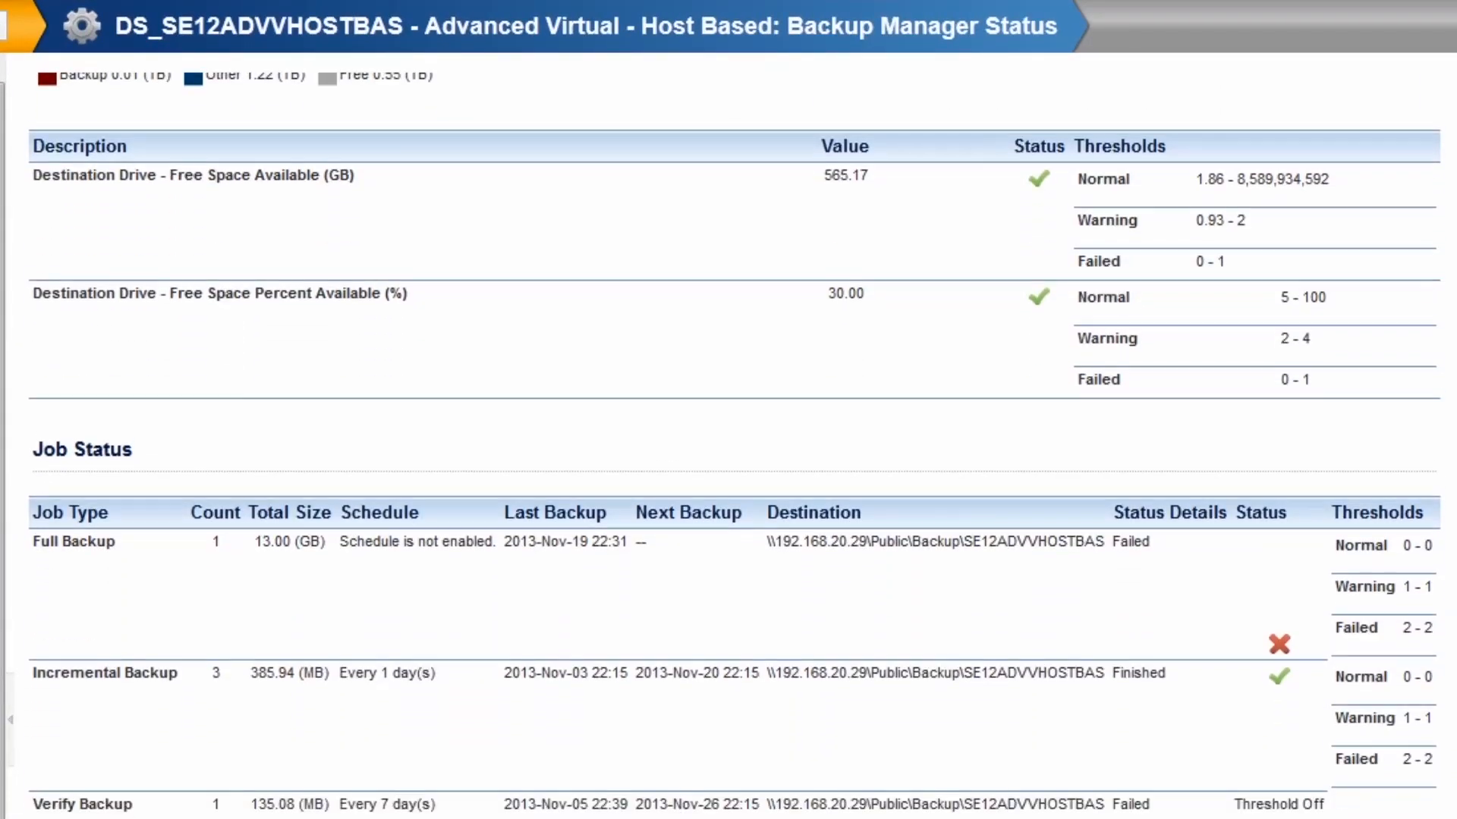
scroll(728, 455, down, 1)
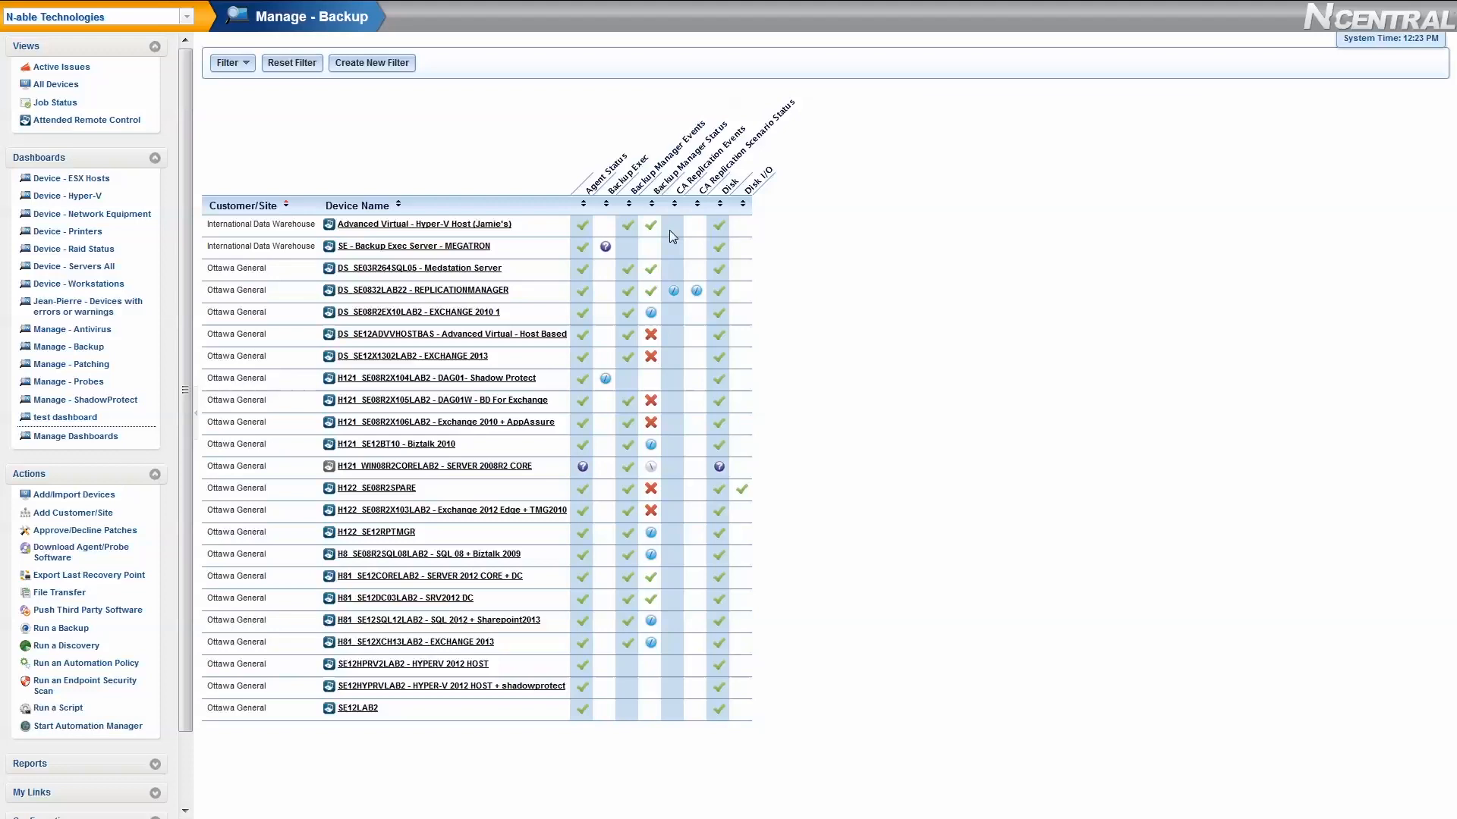
- Inspect the Backup Manager Status details of several devices on the Manage - Backup dashboard
mouse_move(656, 230)
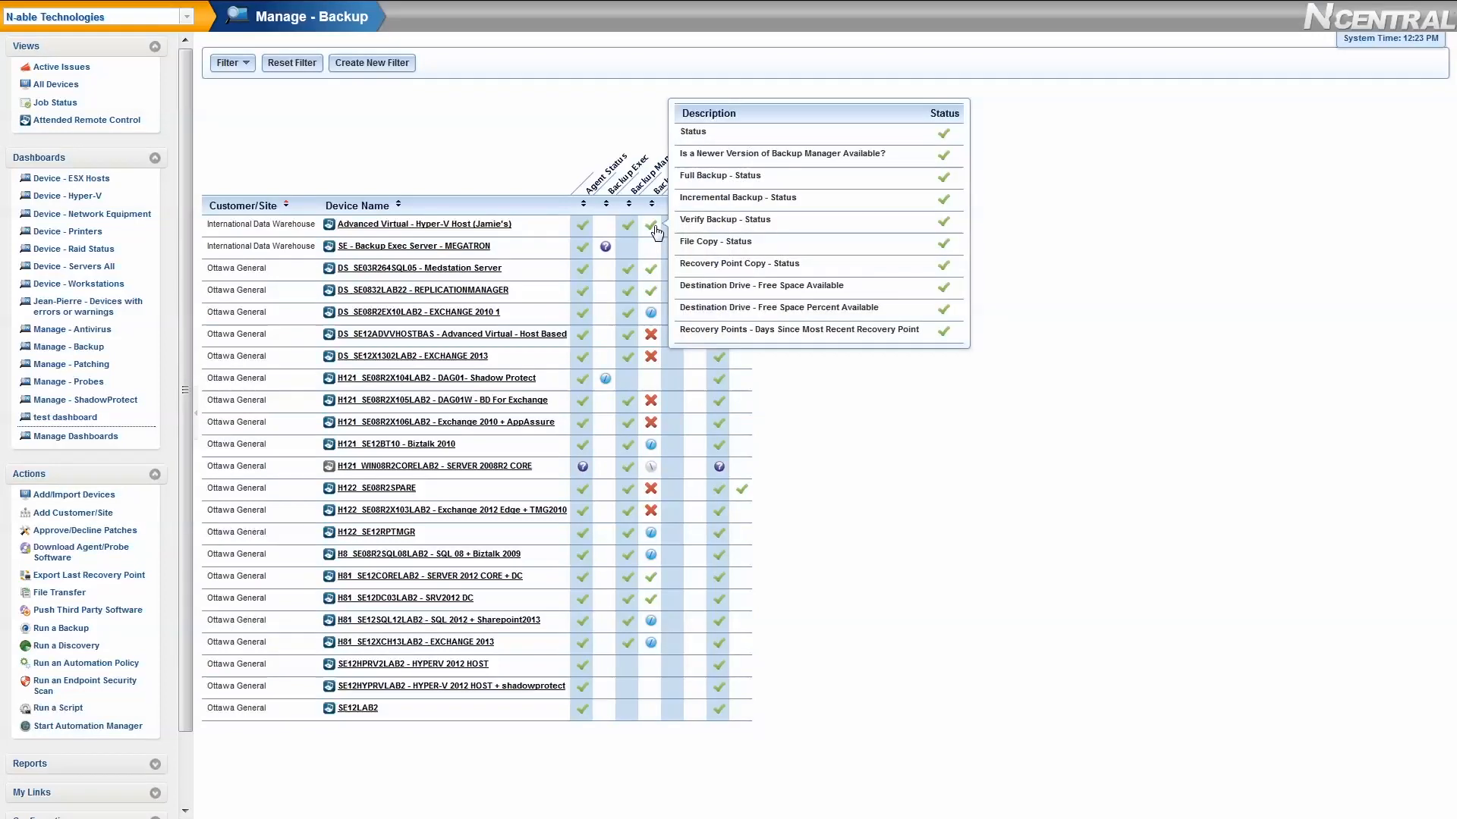
mouse_move(656, 294)
mouse_move(653, 335)
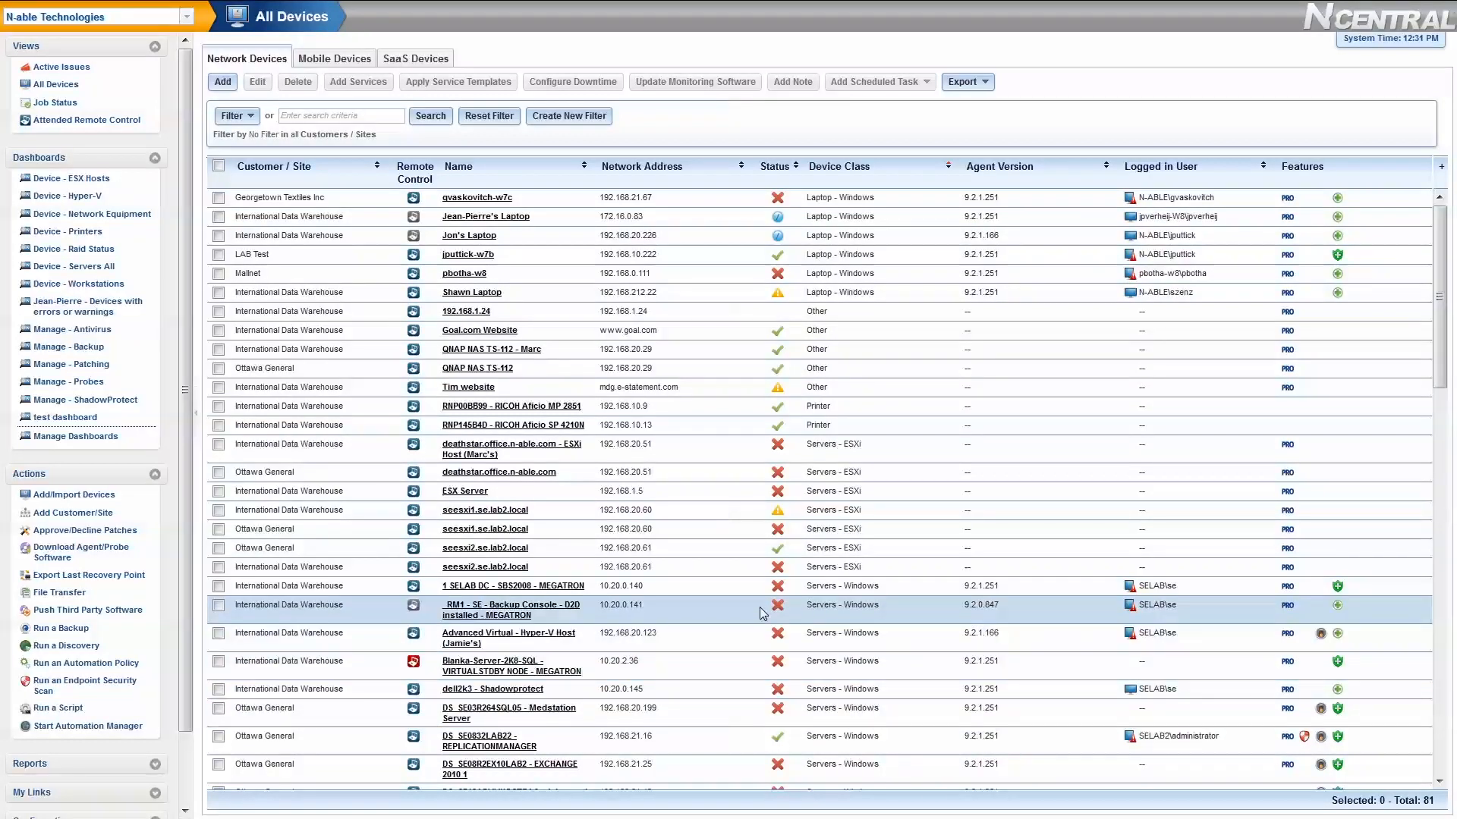
- Open the Disk - C: service of the SELAB DC - SBS2008 - MEGATRON device to view its status details
click(560, 611)
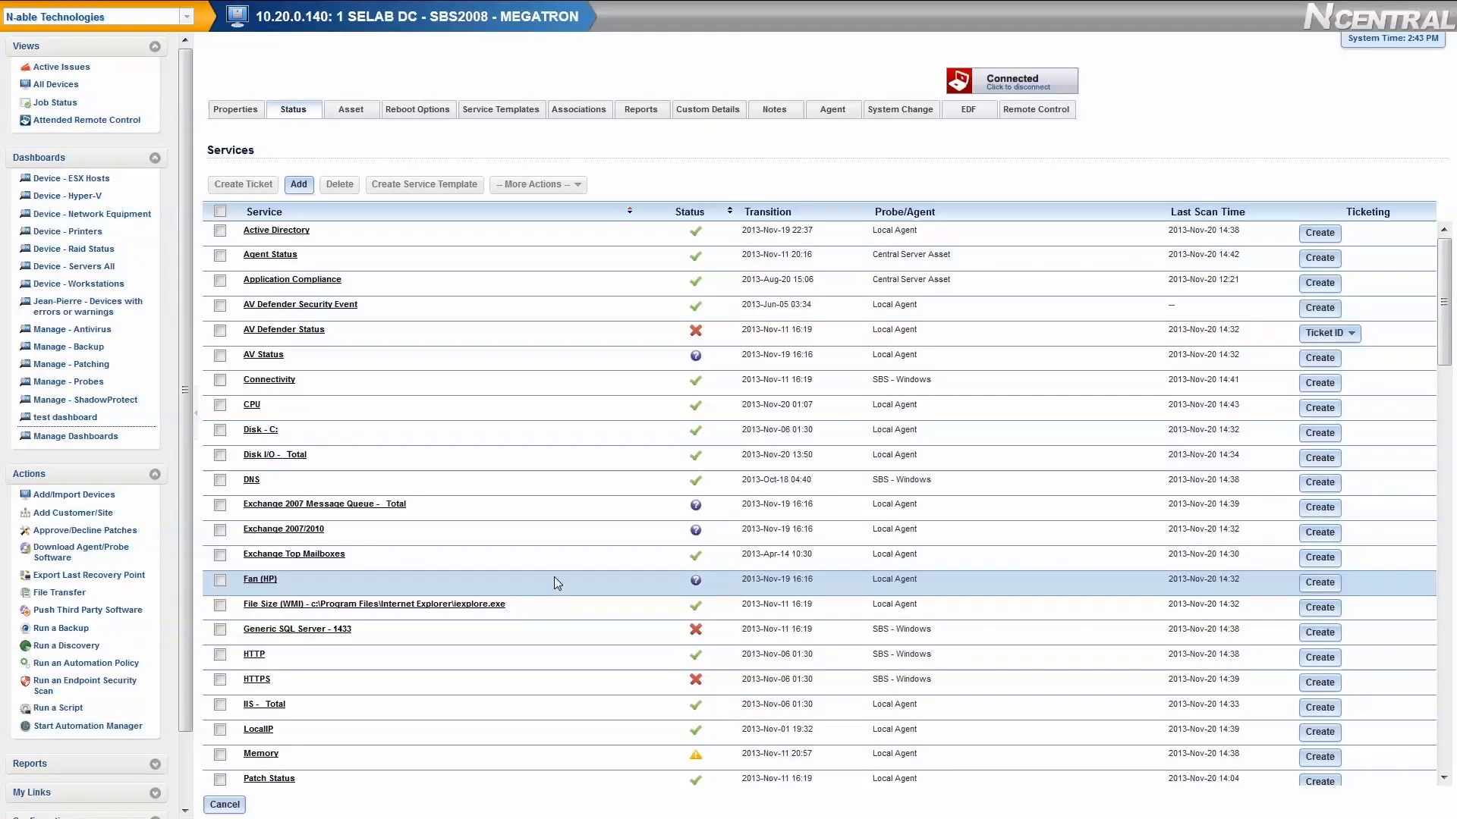
click(263, 432)
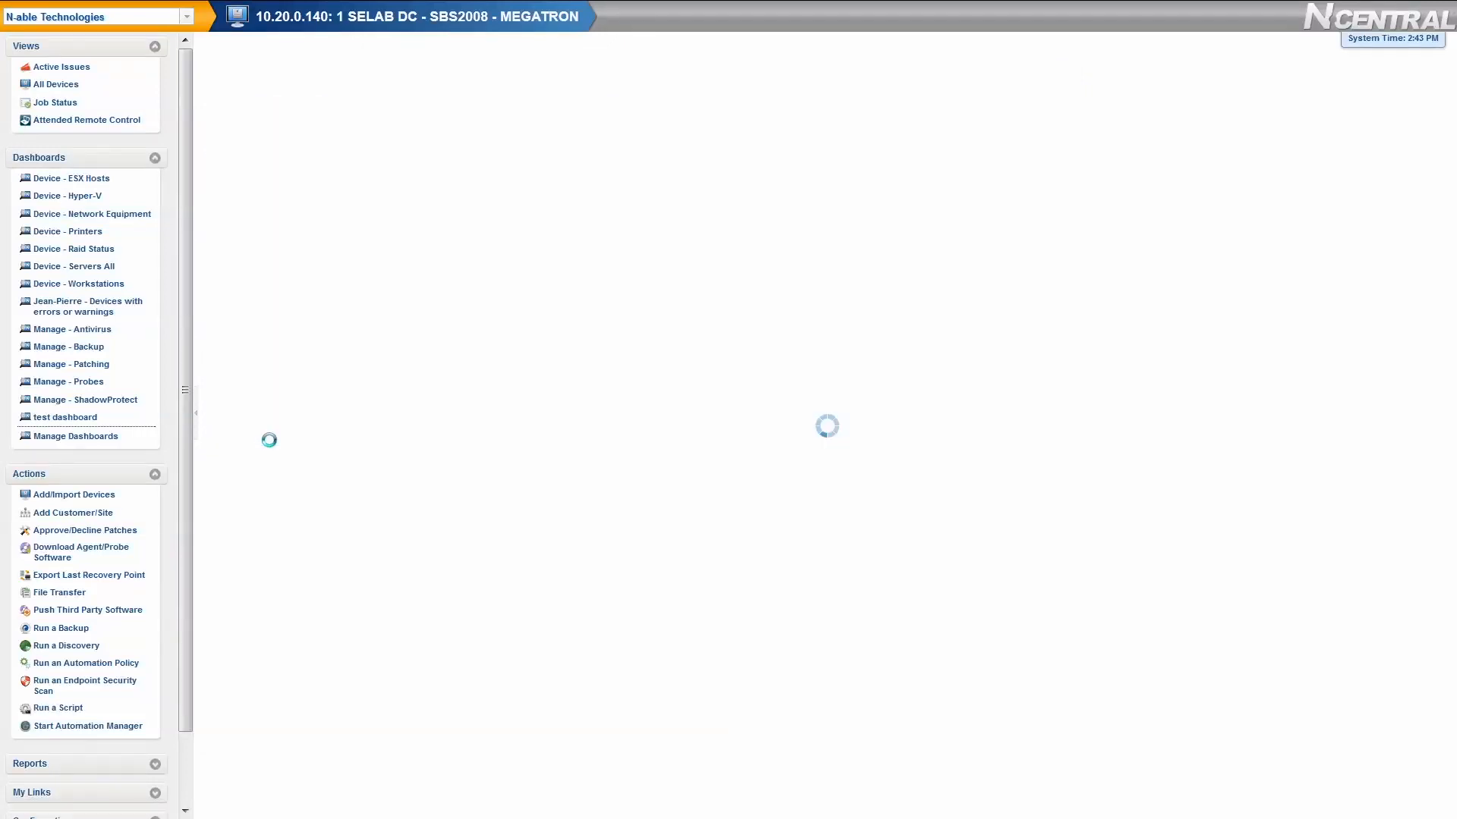
drag(728, 497, 392, 227)
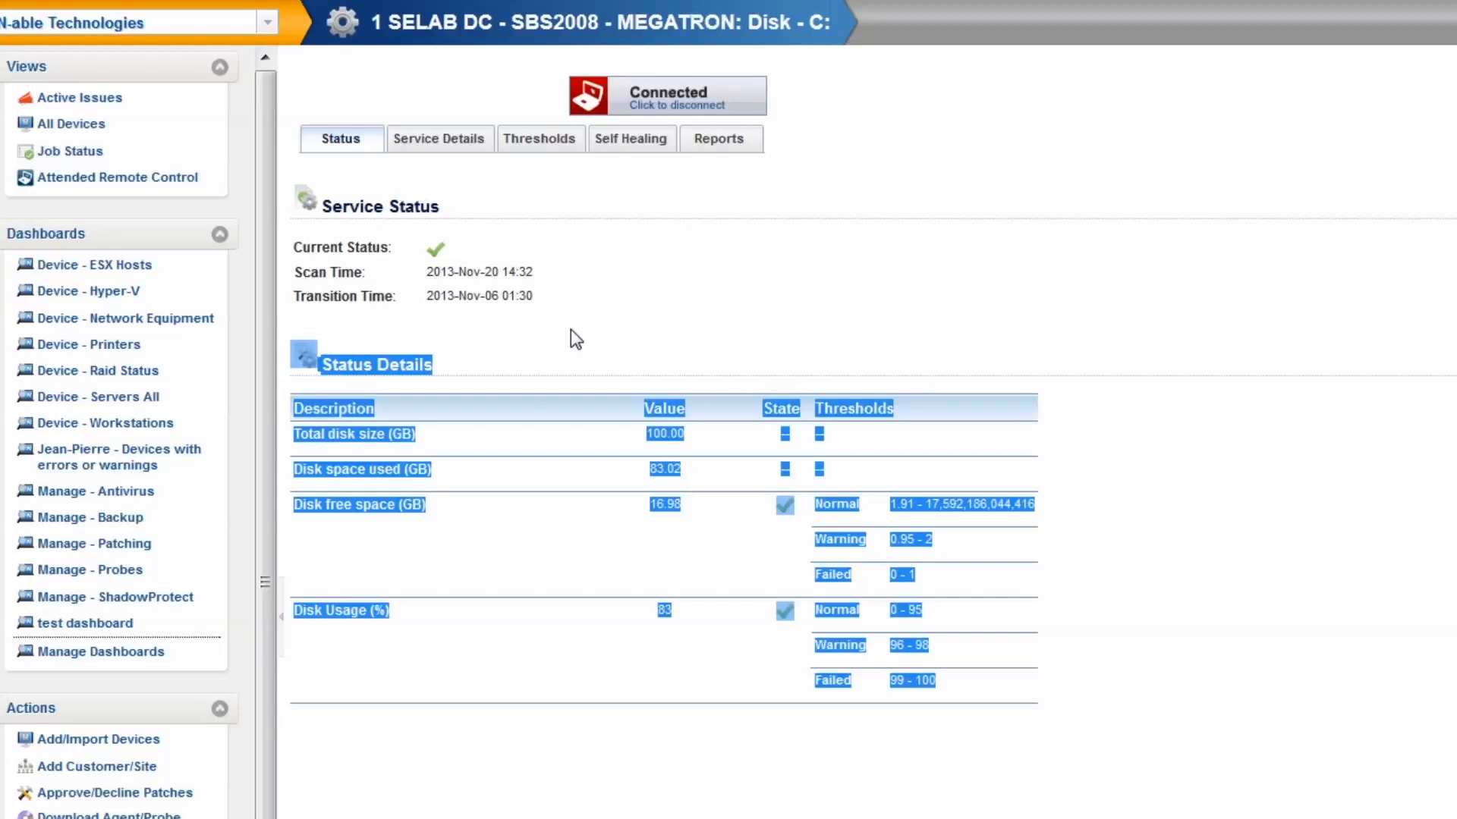
click(570, 330)
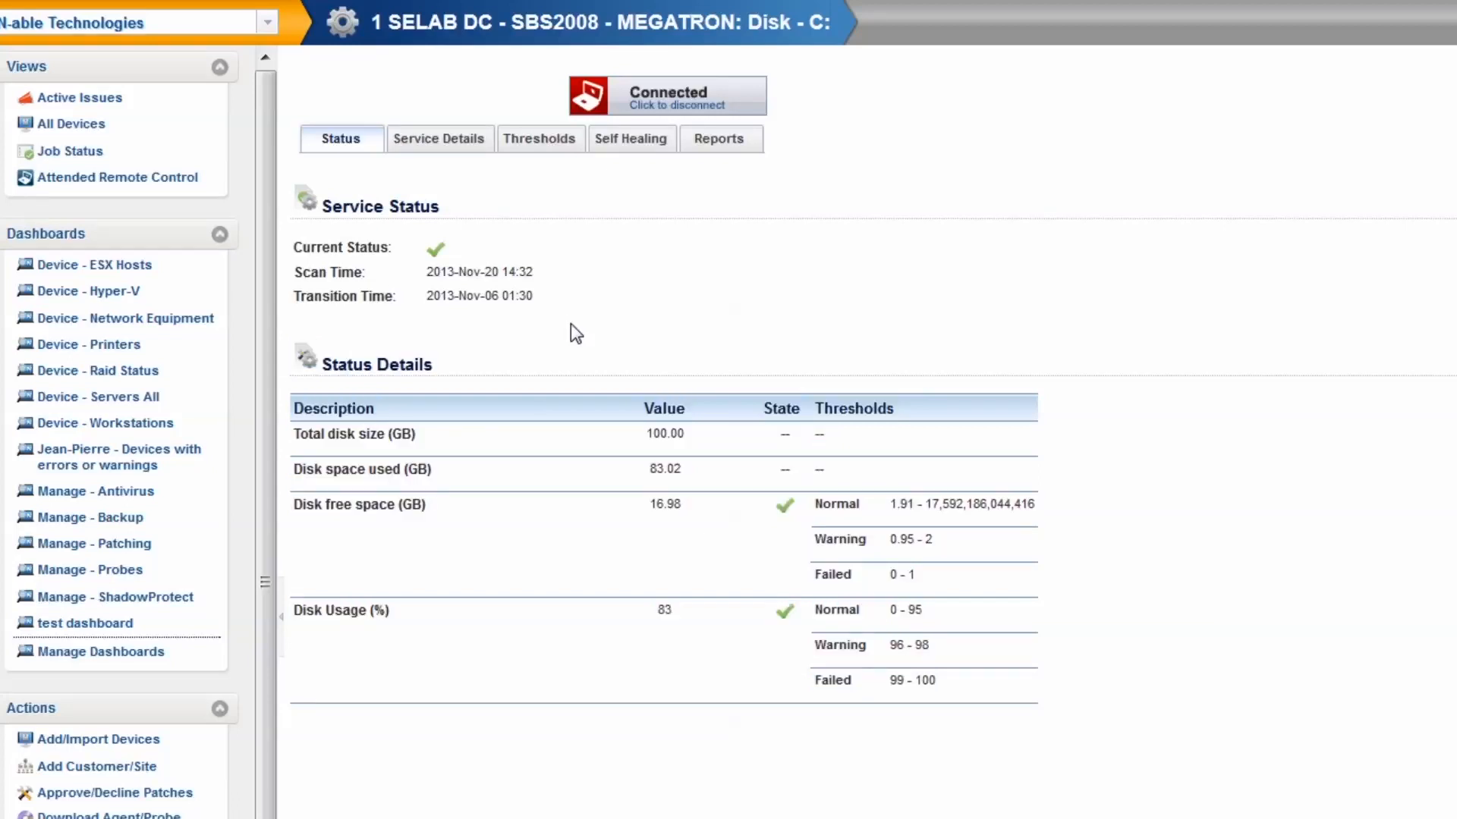
- Set the threshold monitoring for Disk free space (GB) to Custom and open the service's self-healing settings
click(557, 144)
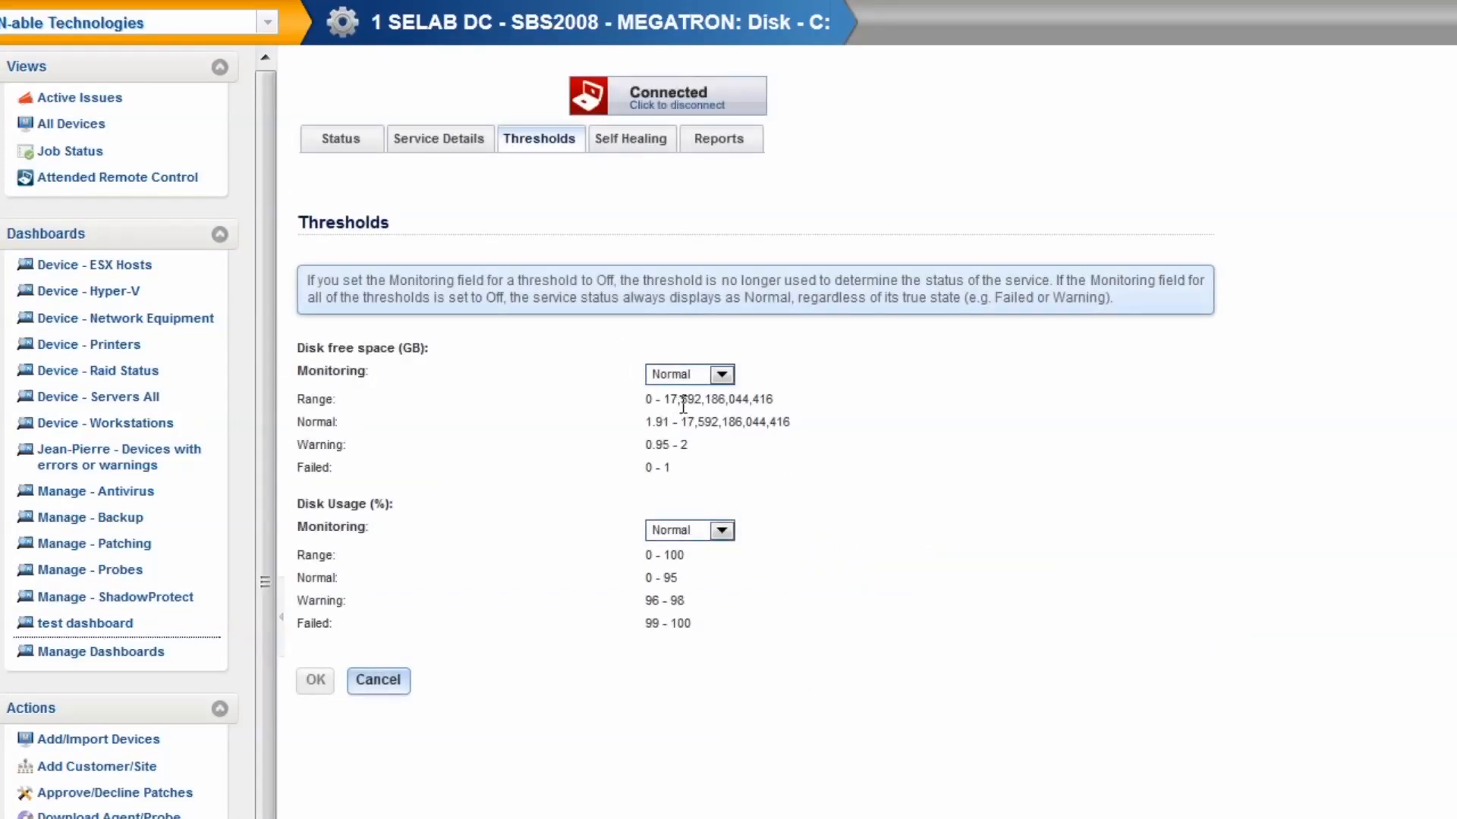
click(710, 375)
click(683, 426)
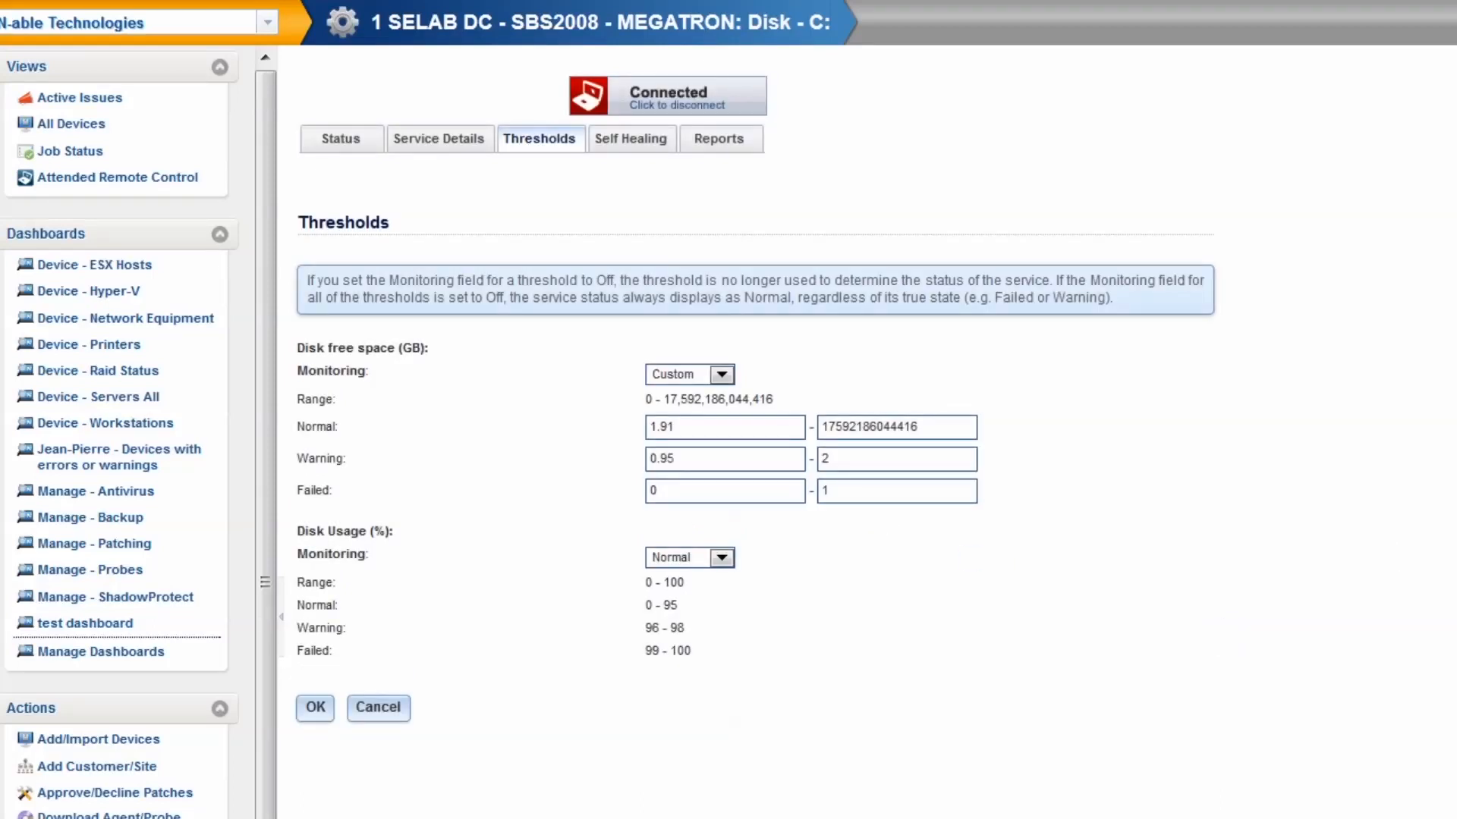
click(631, 138)
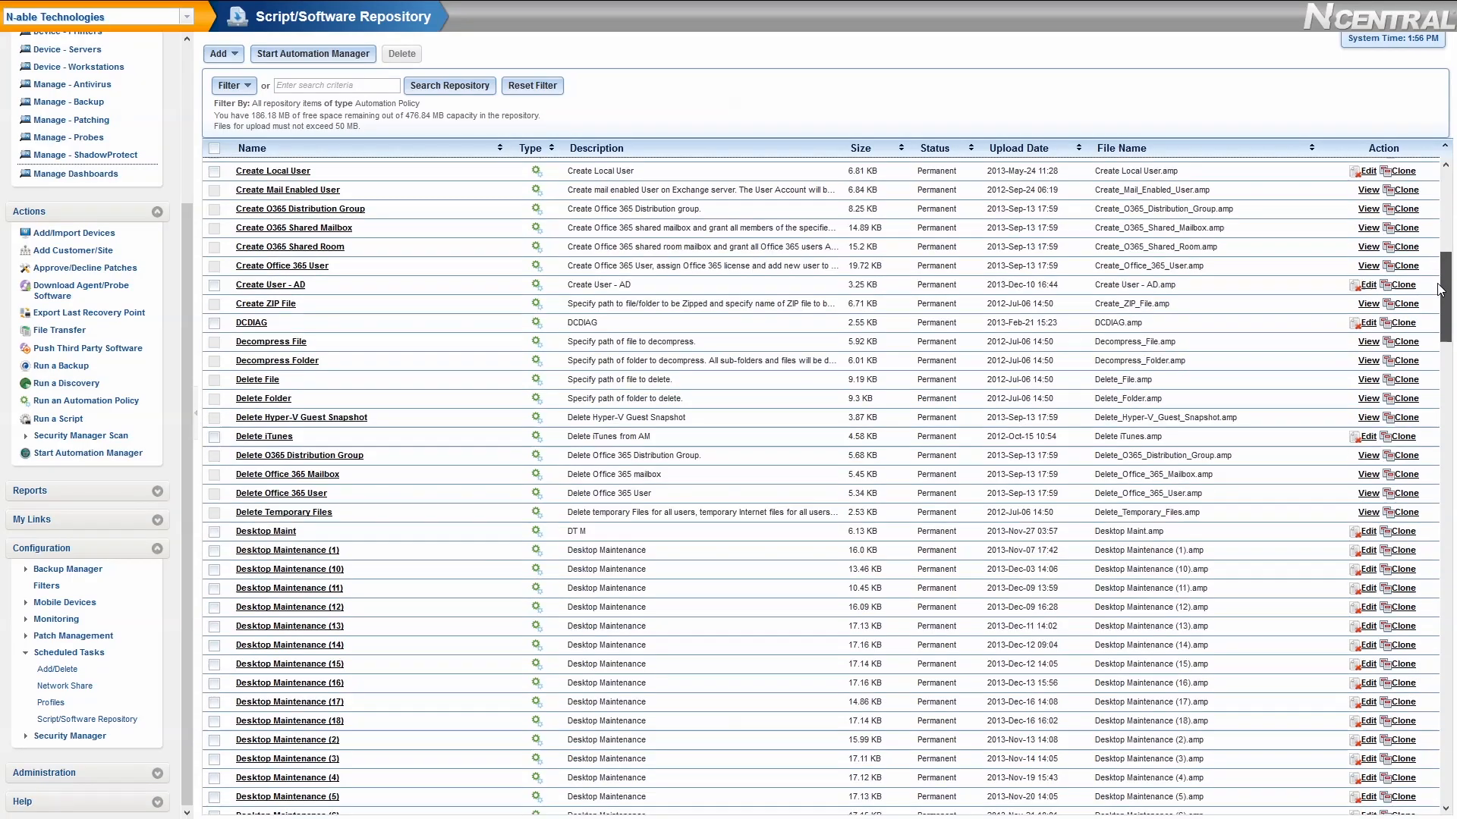
drag(1436, 290, 1411, 512)
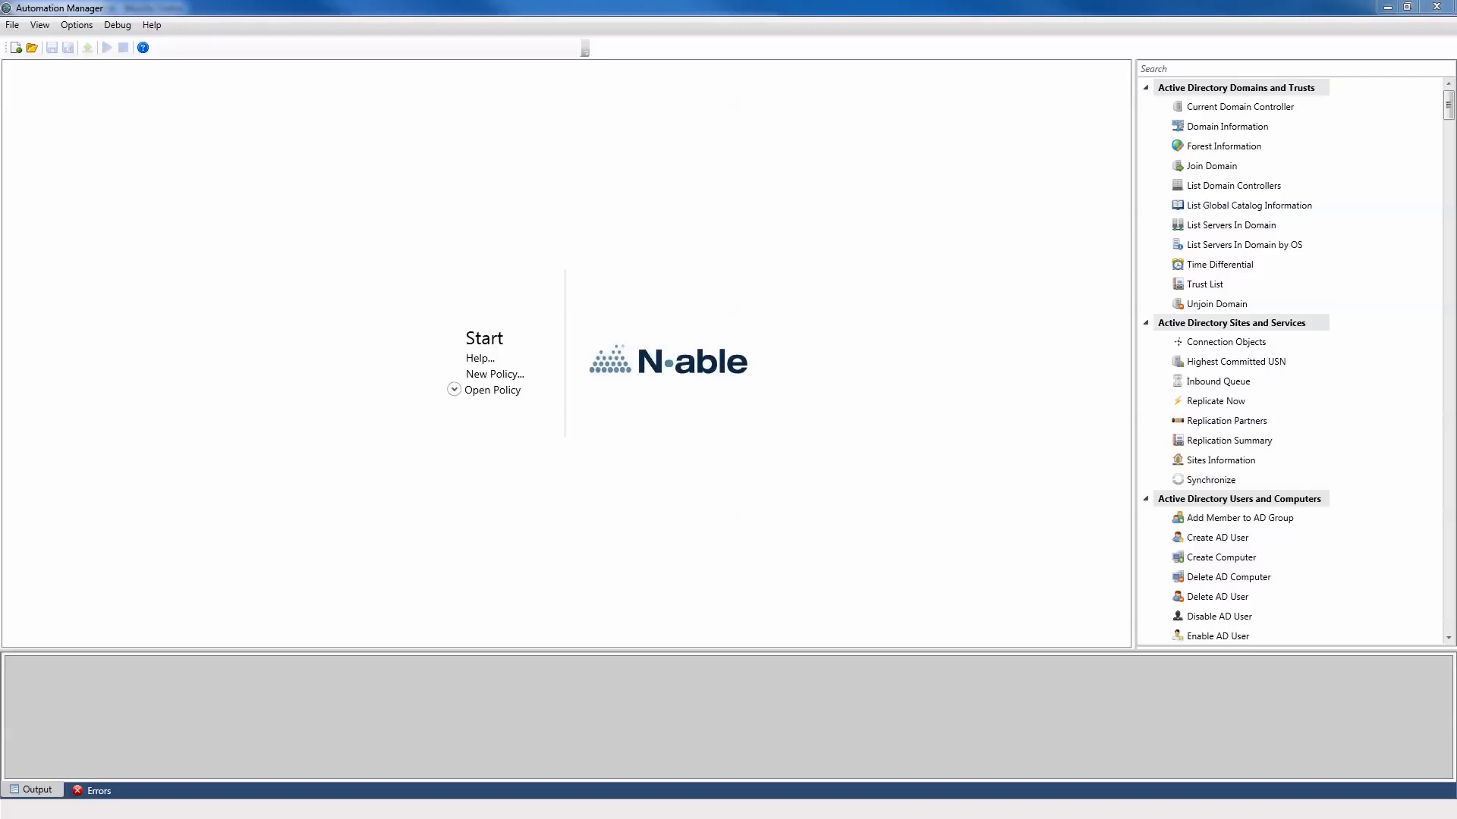
- In Automation Manager, create a new policy using a first name plus "Scheduled Maintenance" as both its name and description
click(512, 377)
text(Shawn Scheduled Maintenance)
key(Tab)
text(Shawn Scheduled Maintenance)
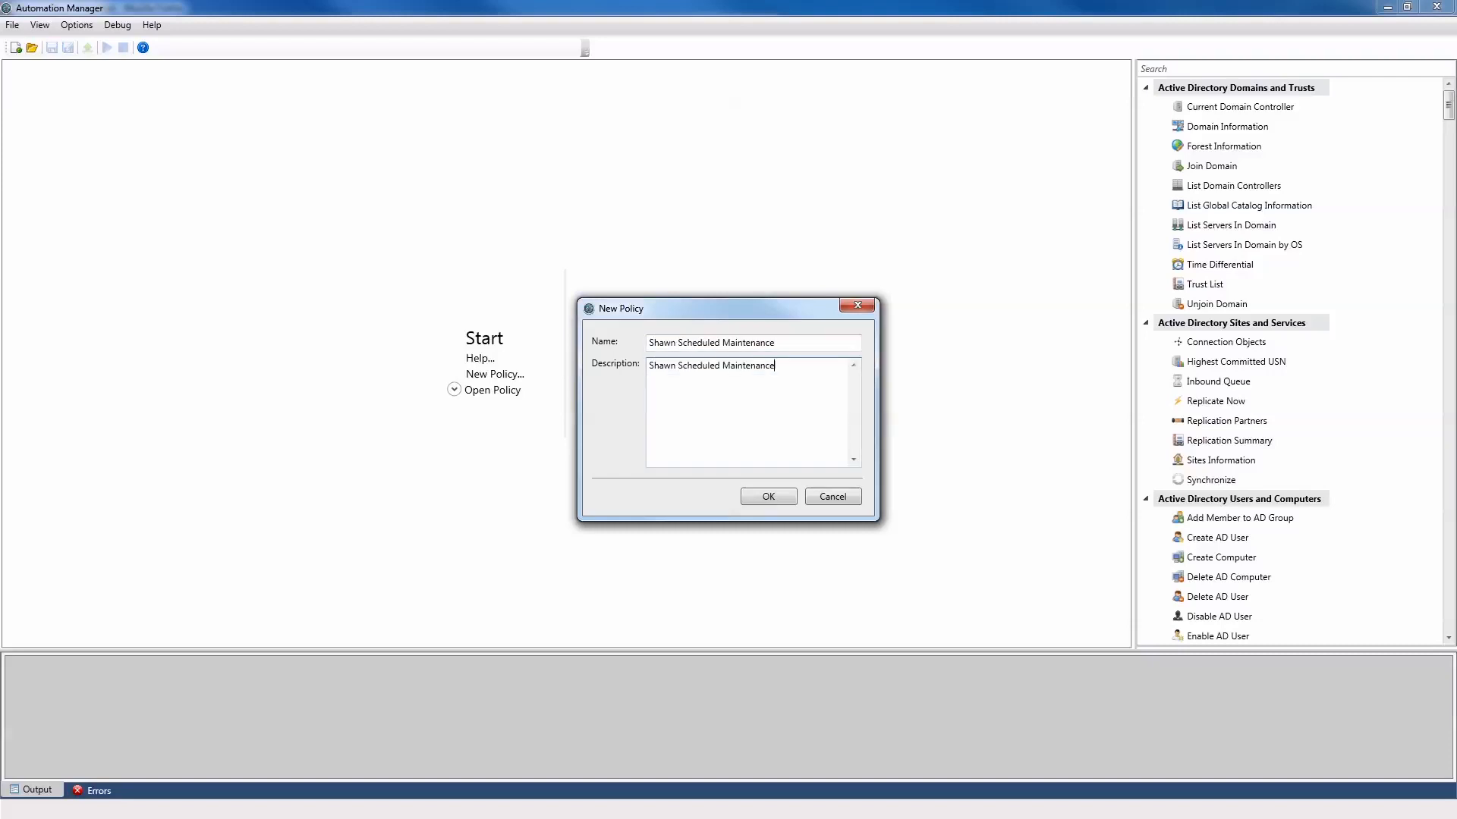
click(767, 496)
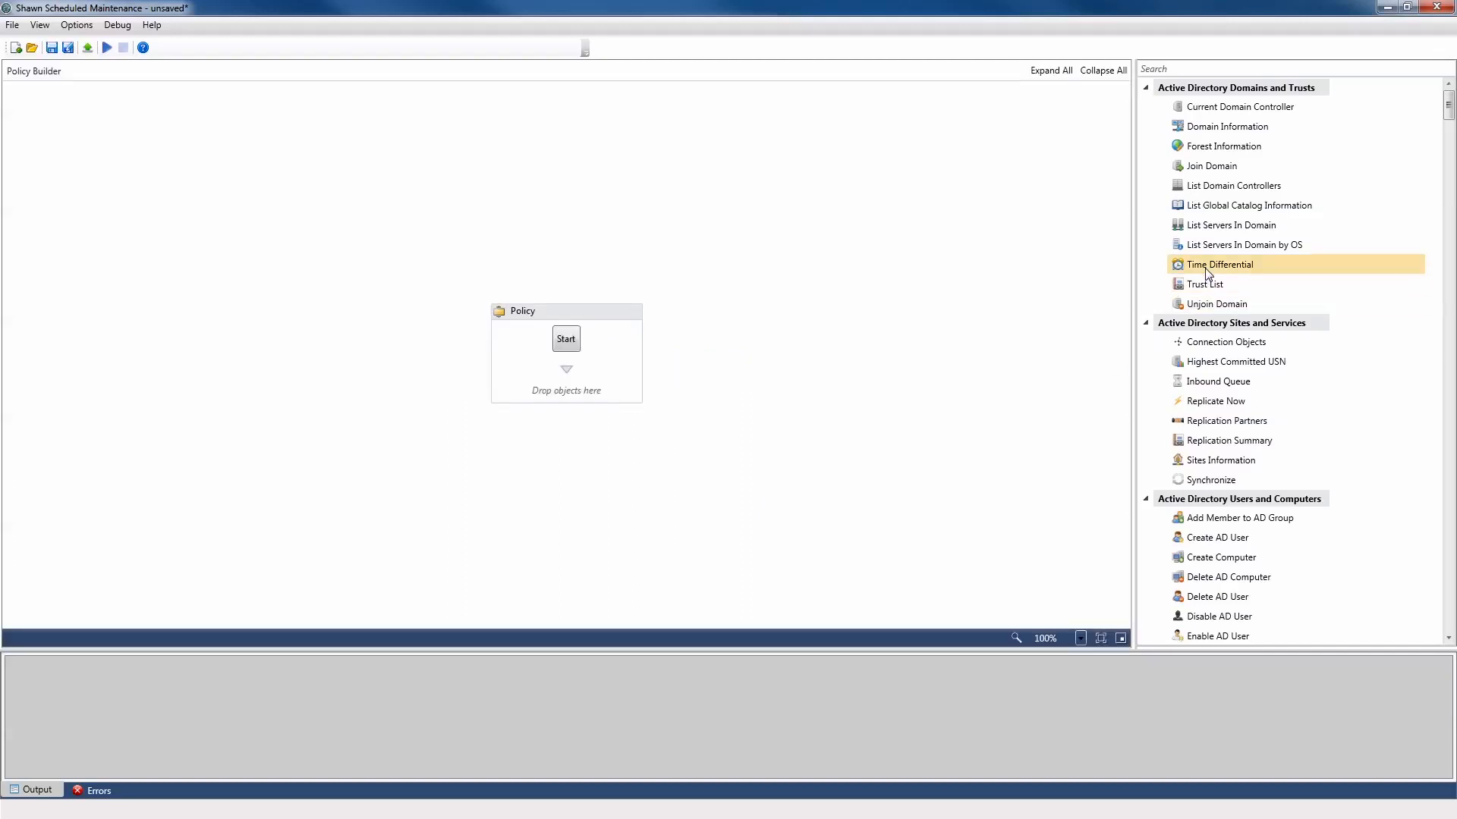
- Search the object list for "delete" and try to add the Delete File object to the policy
drag(1449, 110, 1449, 129)
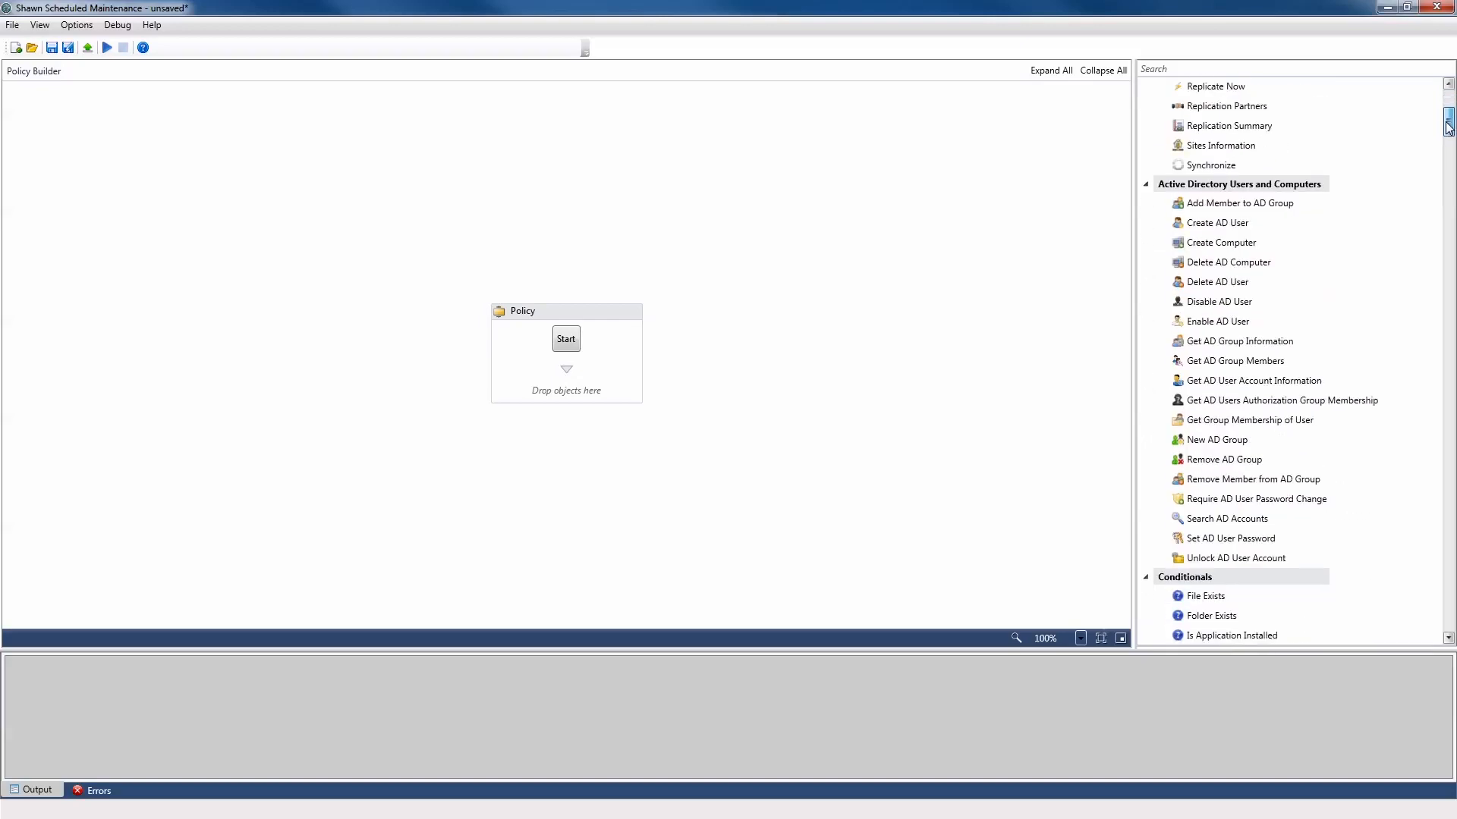
drag(1449, 127, 1445, 110)
click(1179, 68)
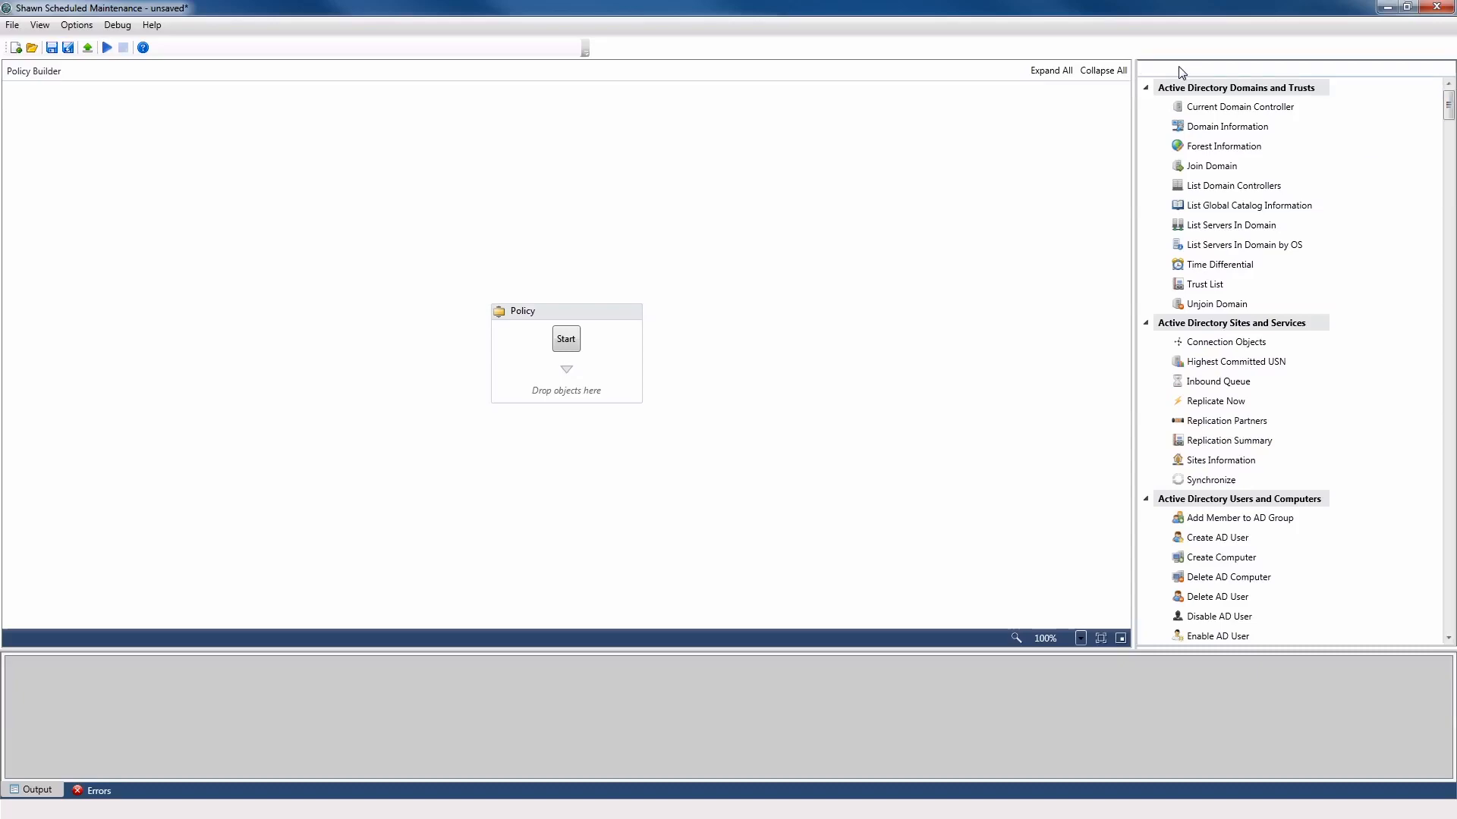
text(delete)
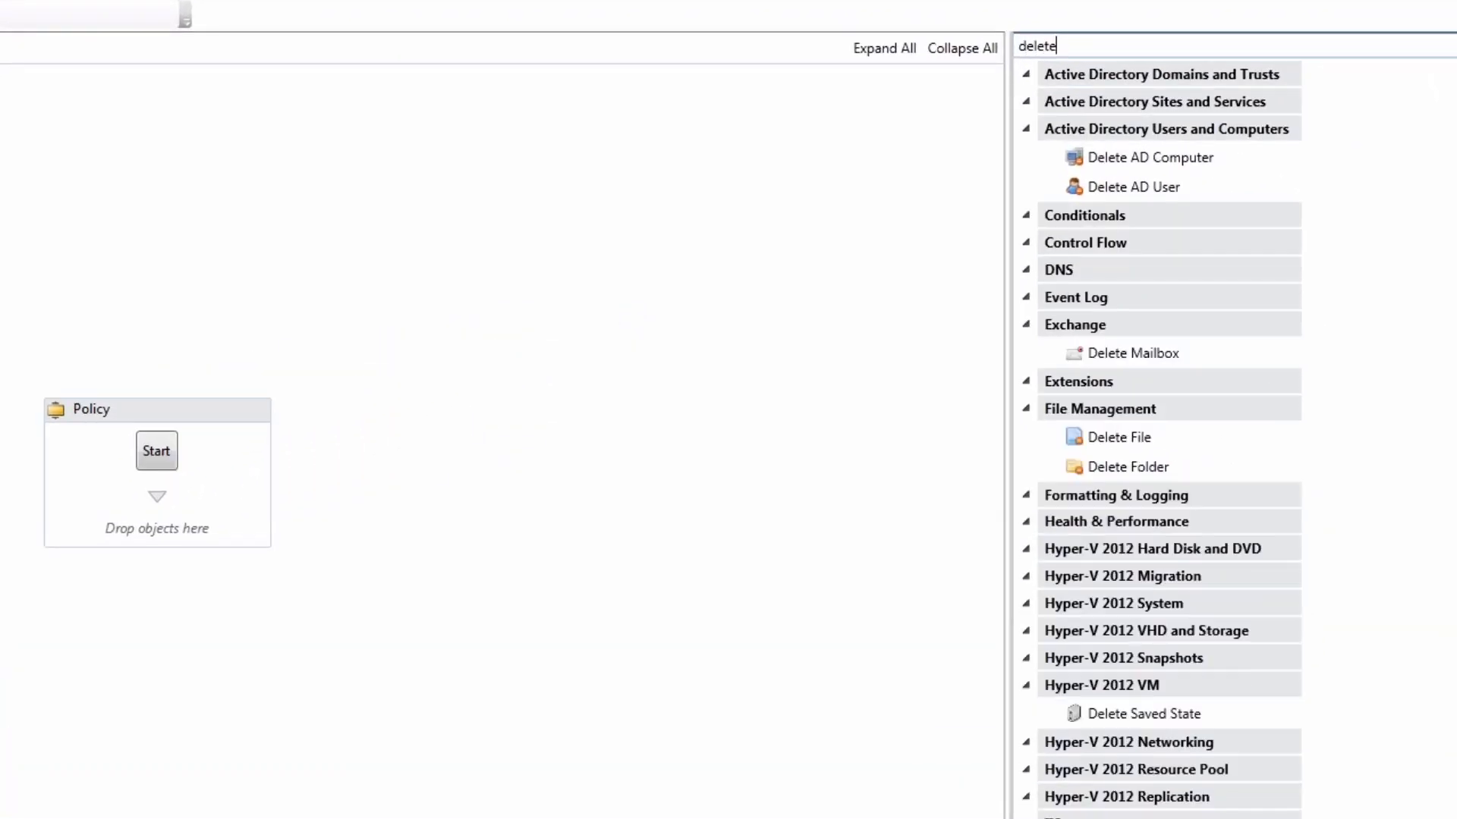
click(1130, 444)
drag(1227, 398, 236, 465)
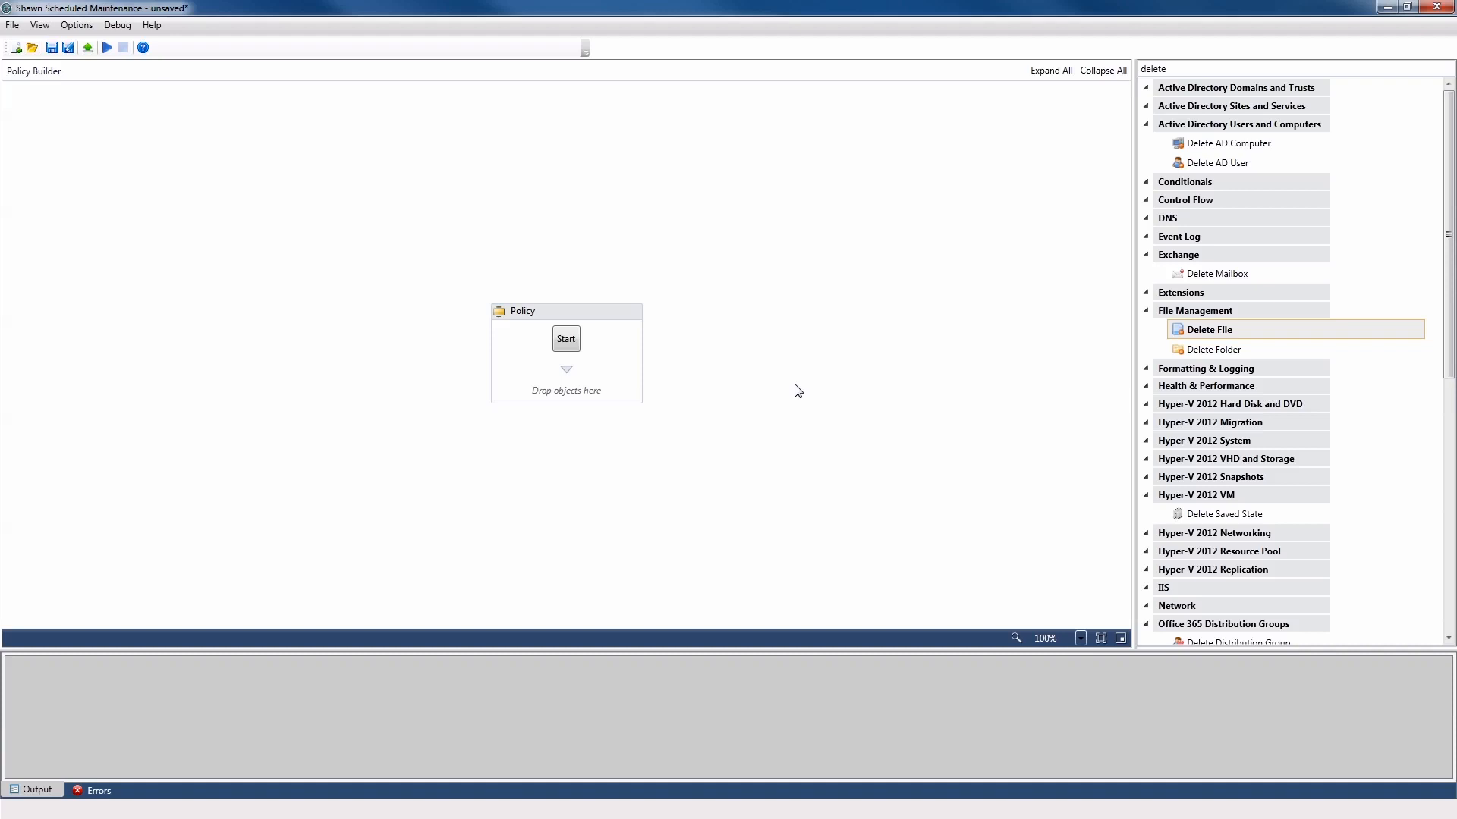
- Search the object list for "is" and add the Is User Logged On conditional to the policy
click(1192, 69)
key(ctrl+a)
key(BackSpace)
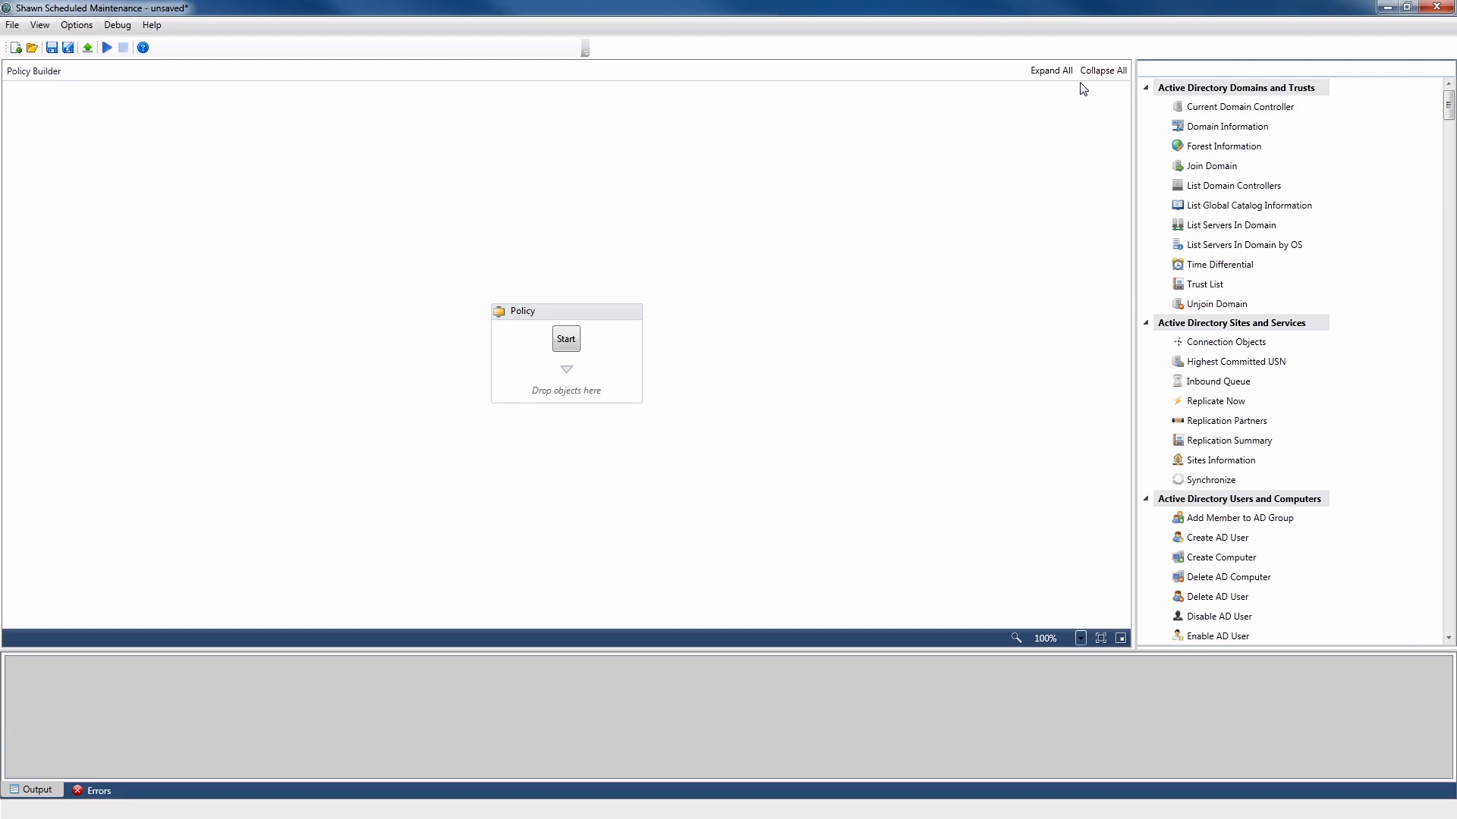
text(is)
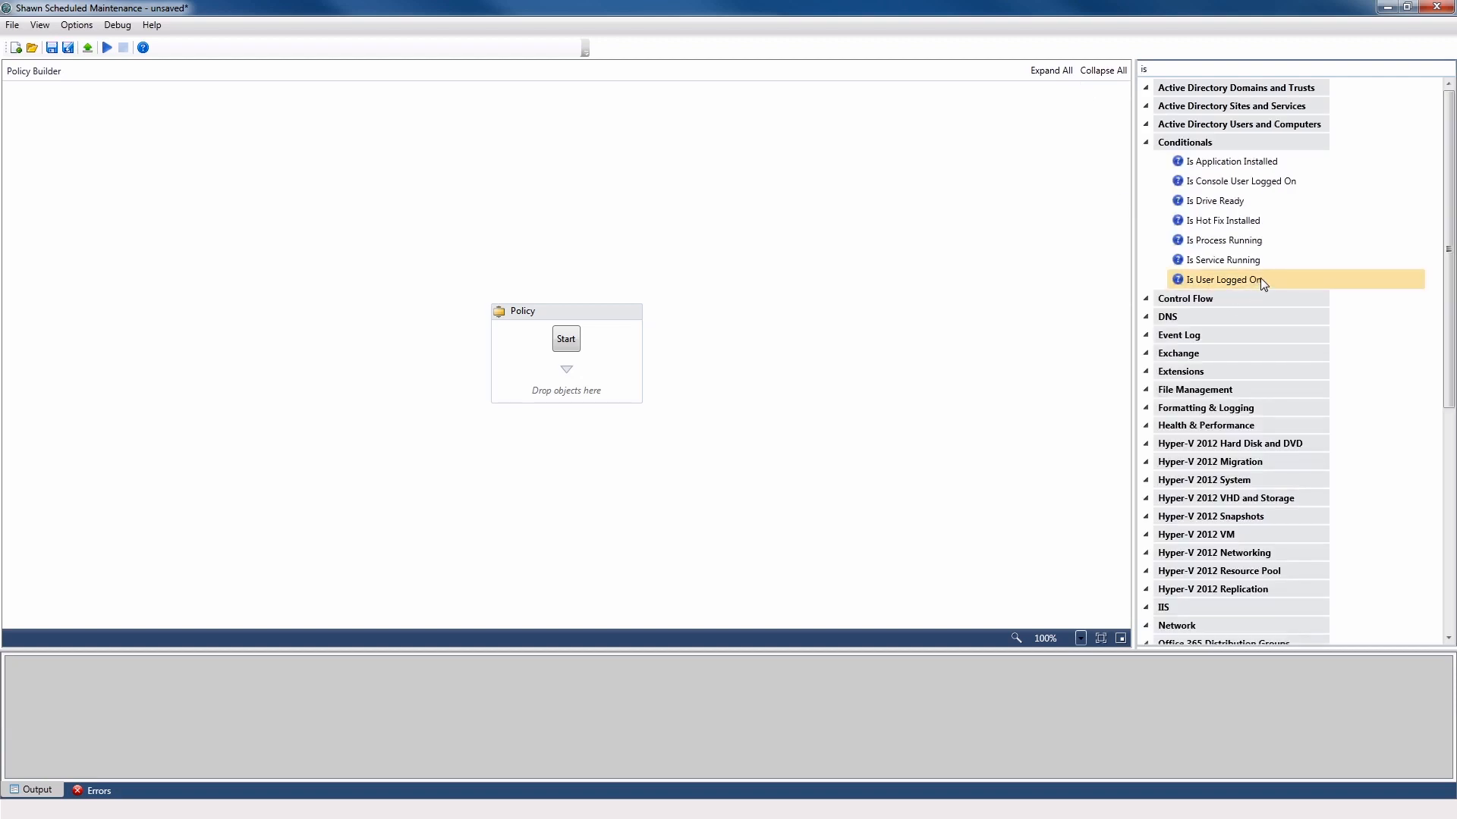
drag(1259, 278, 569, 383)
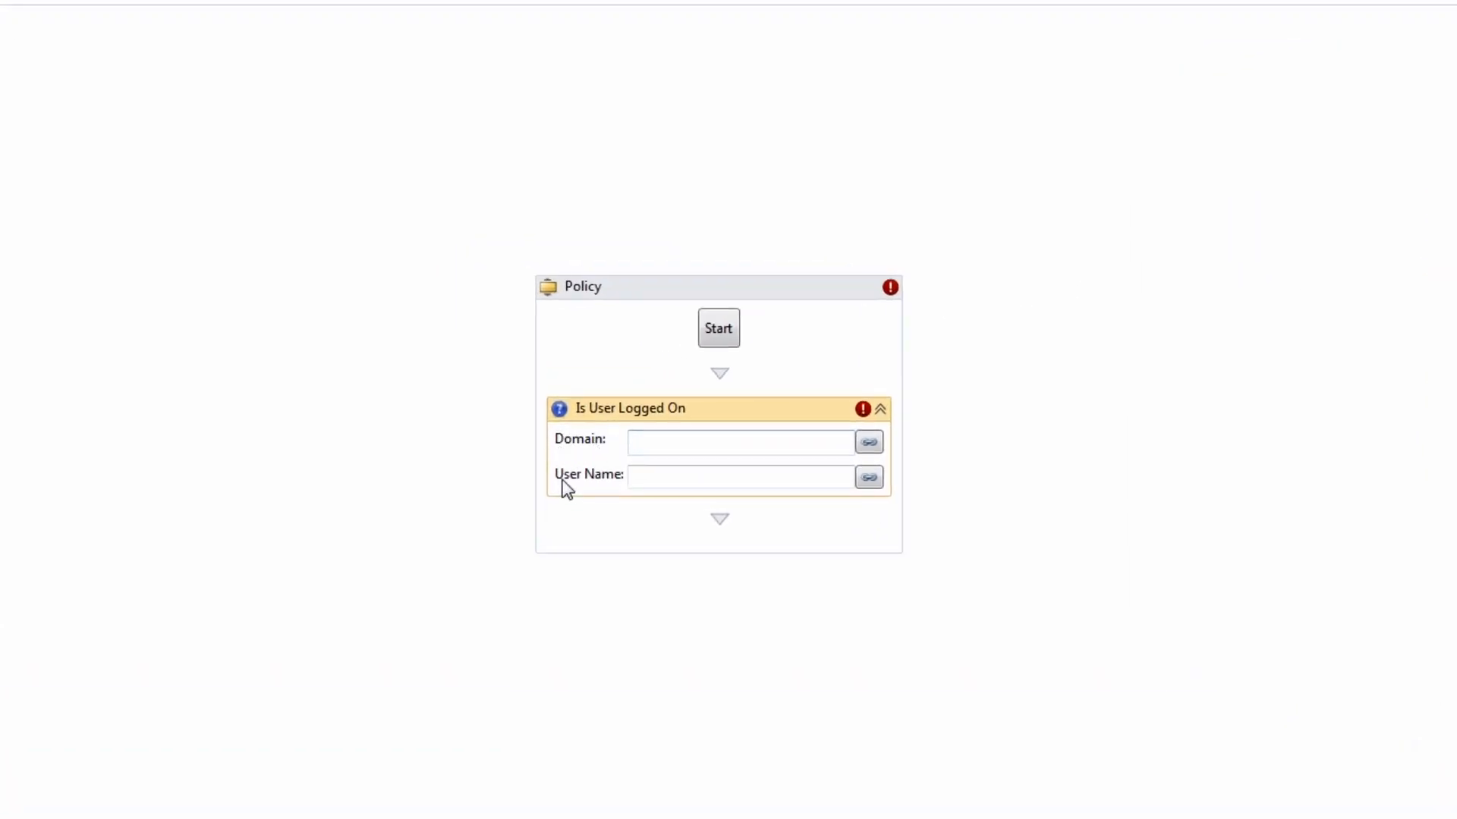
- Set both the Domain and User Name of the Is User Logged On object to *
click(654, 448)
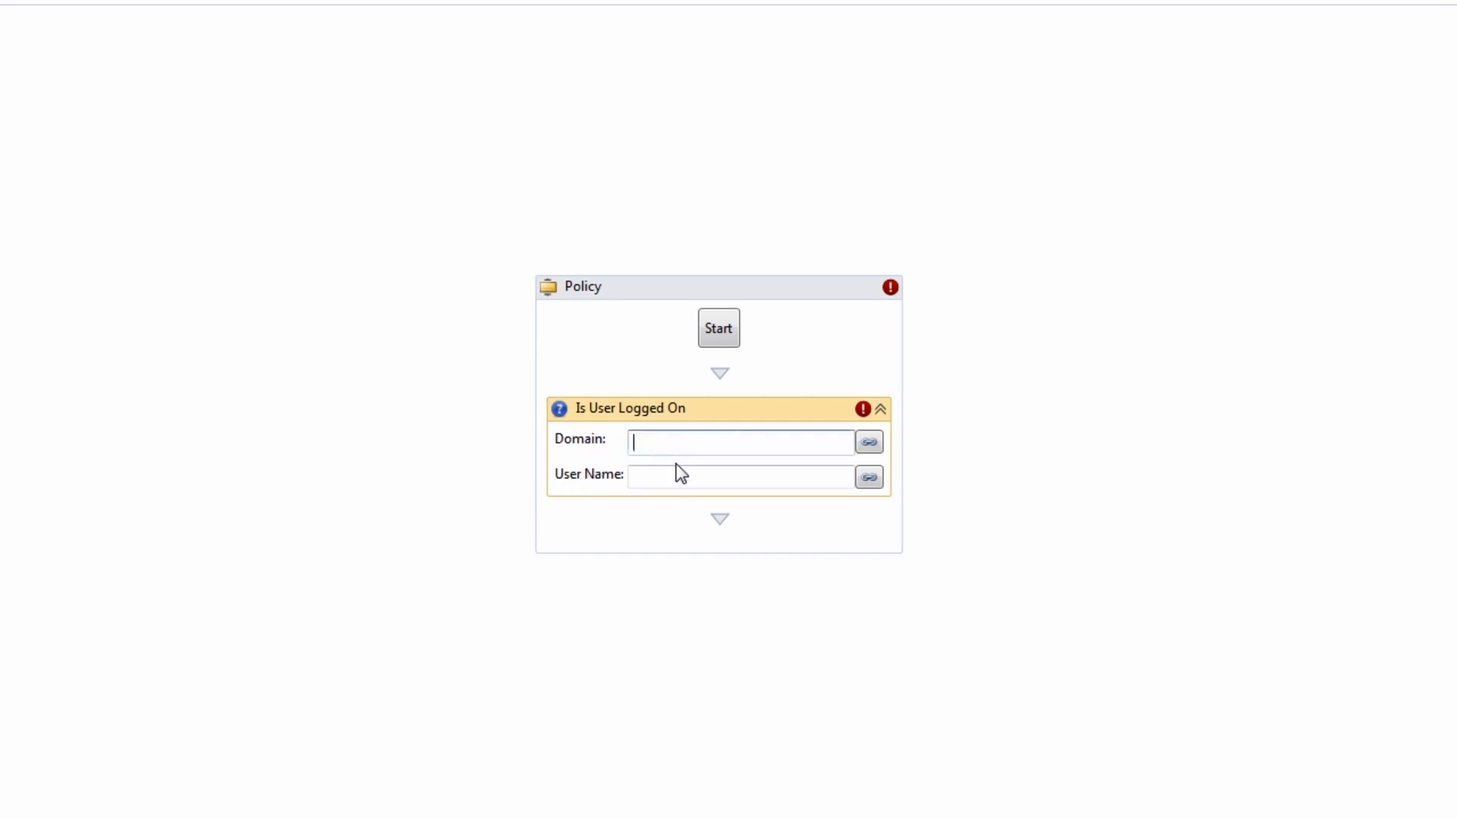
text(*)
click(686, 476)
text(*)
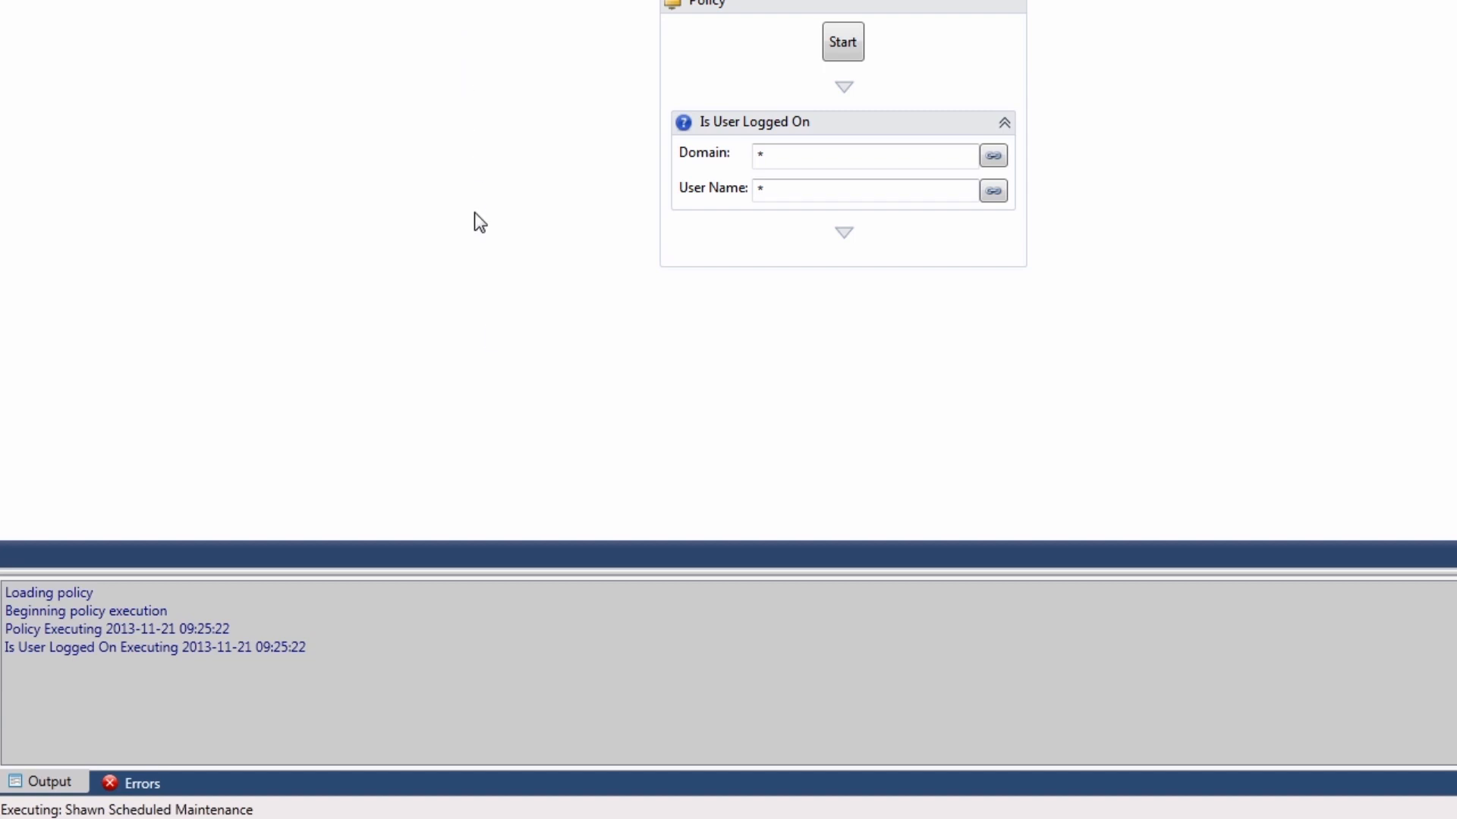
- Examine the Result and Conditional output parameters in the policy's execution output
drag(507, 582, 515, 284)
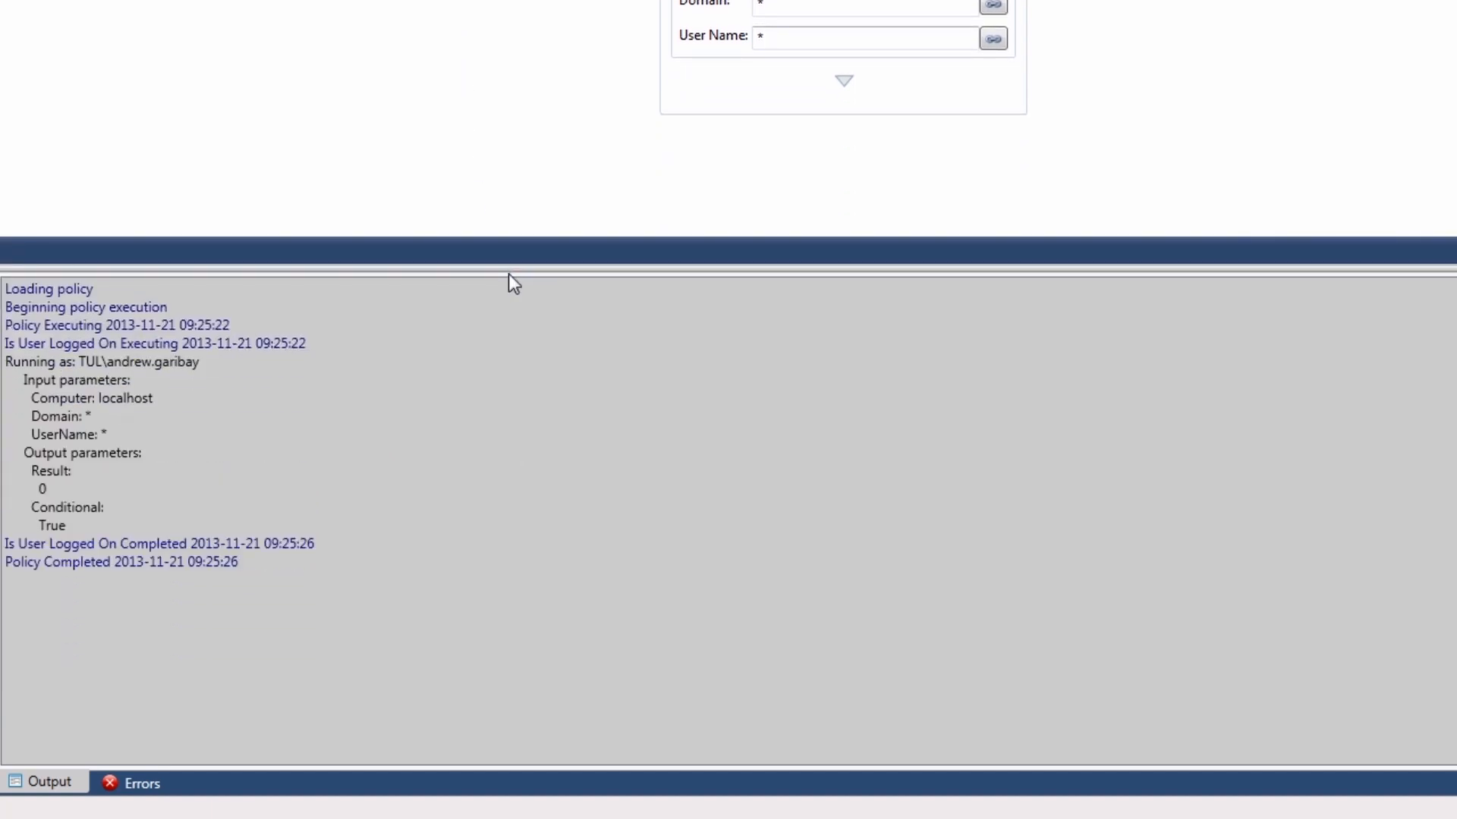
click(53, 470)
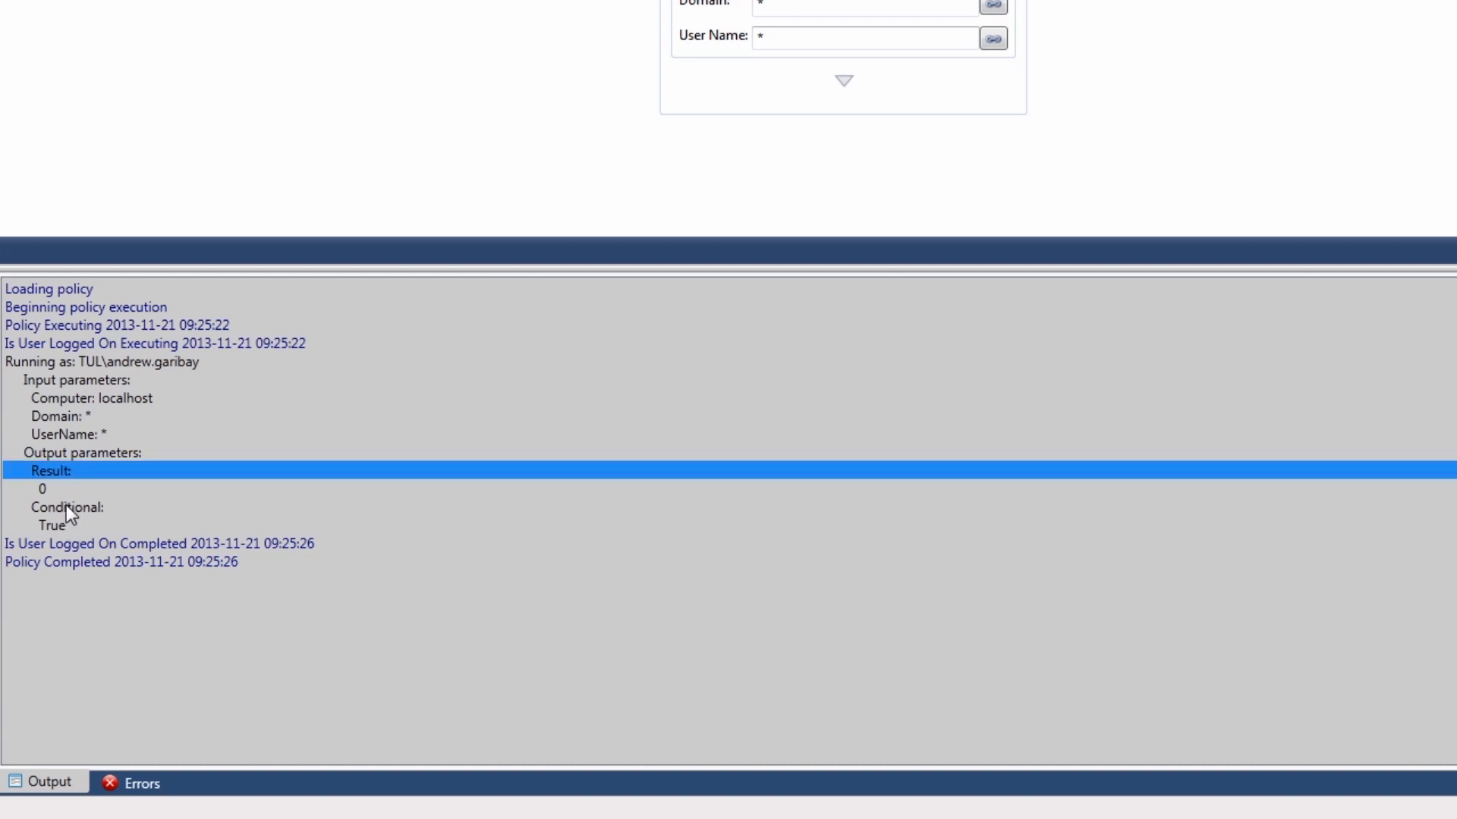
click(66, 506)
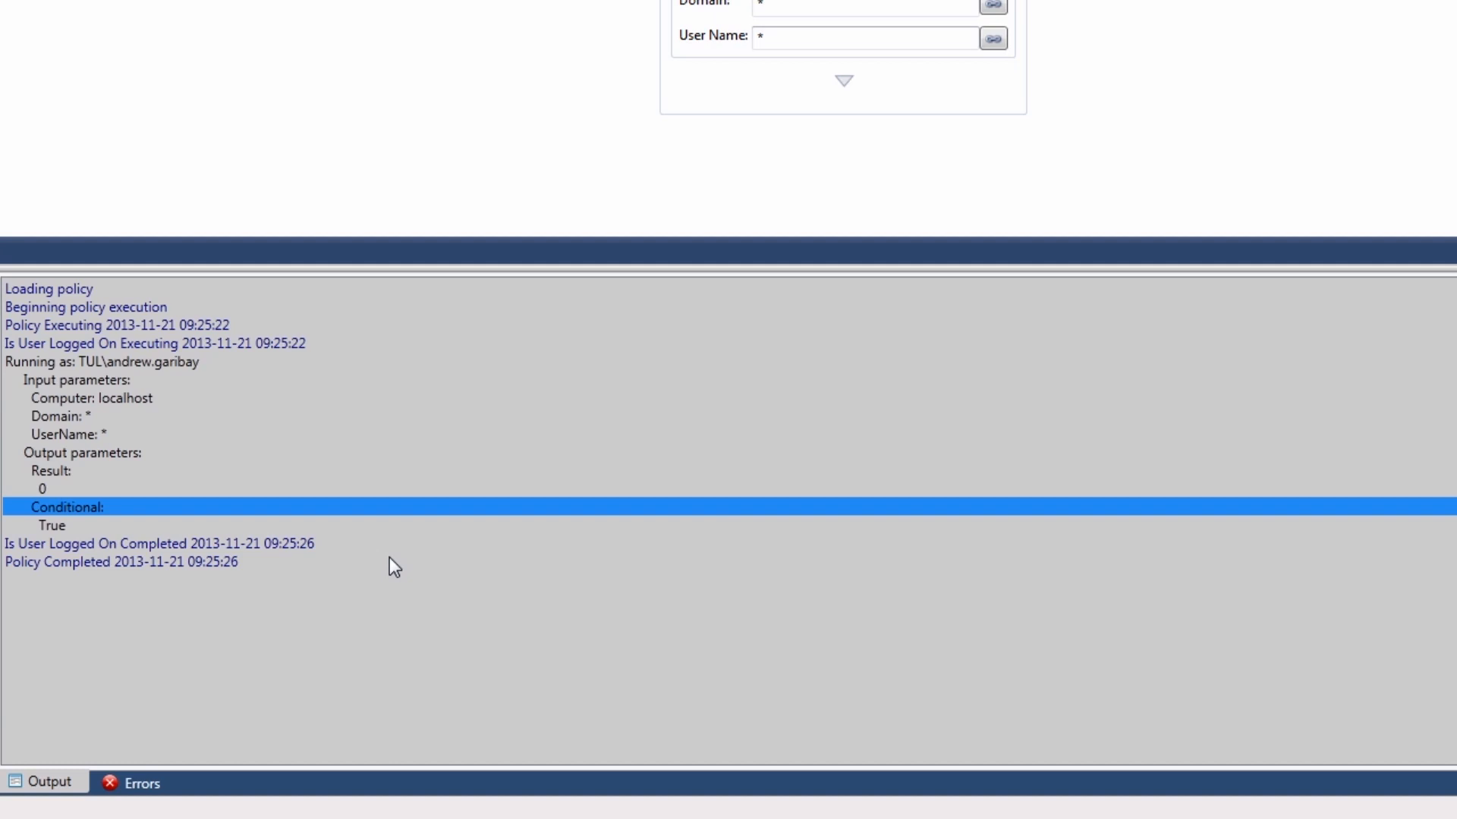
click(60, 525)
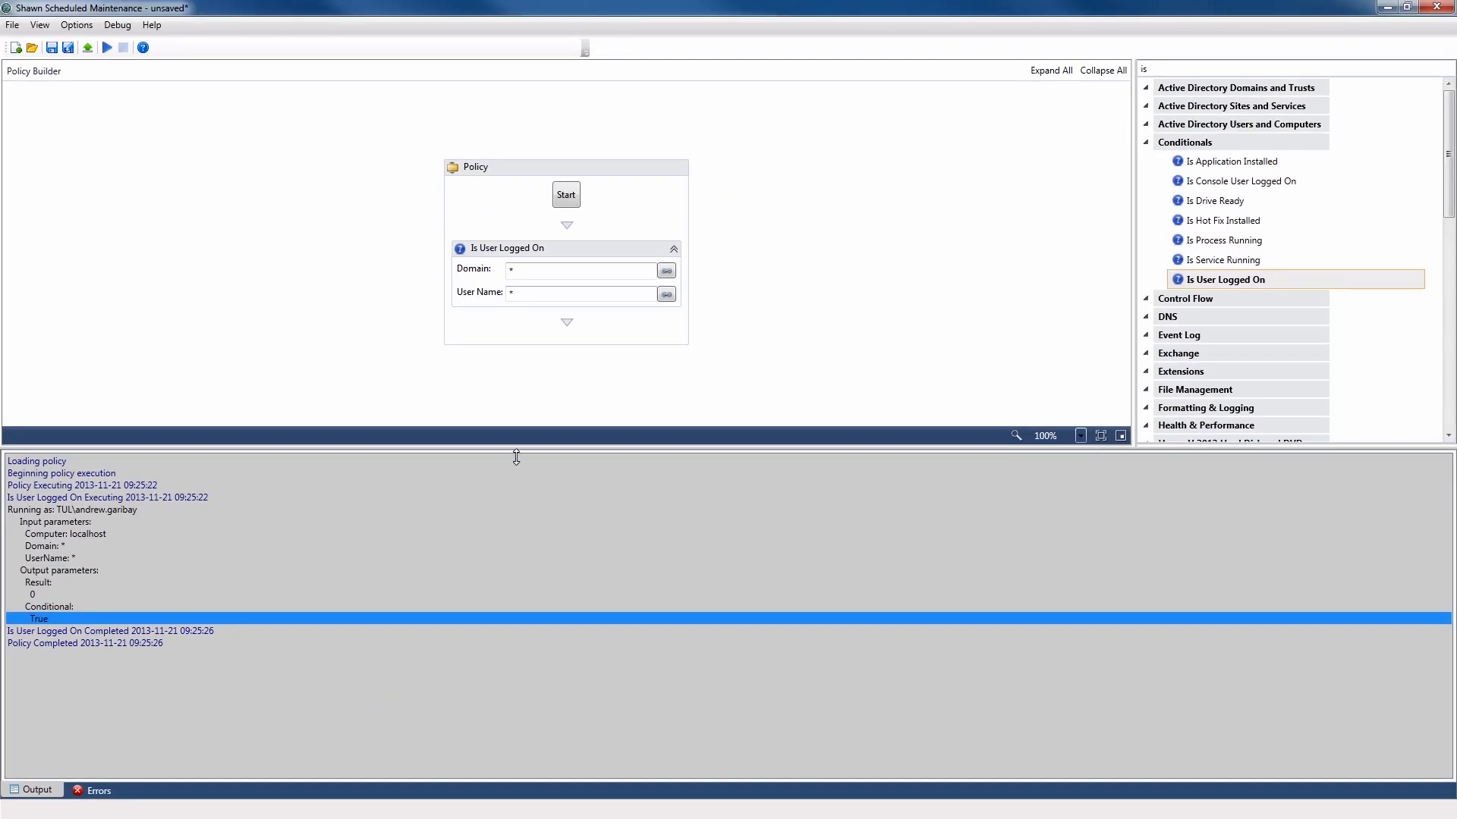
drag(516, 457, 504, 546)
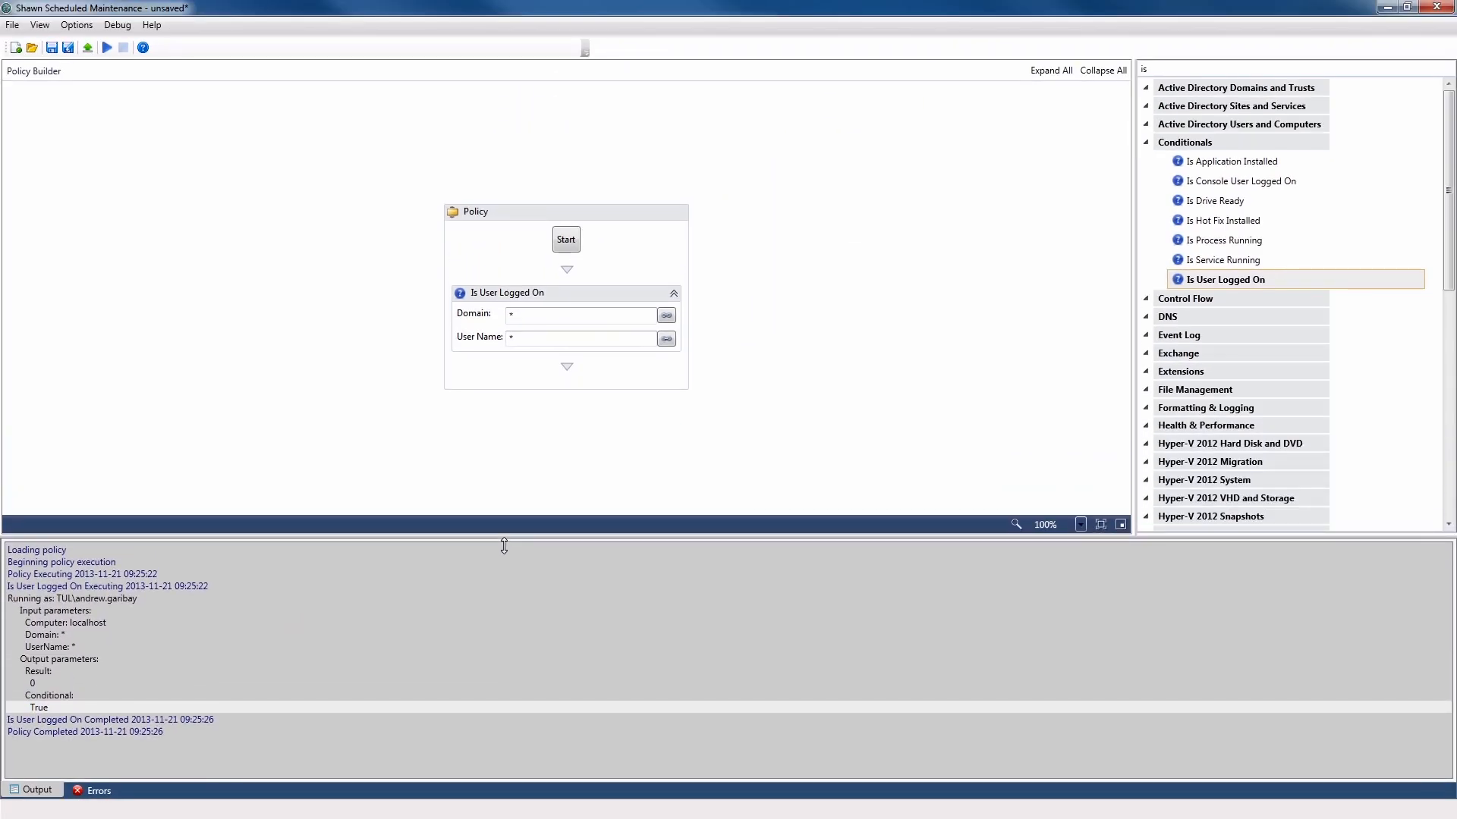
- Search the object list for "if" and add an If/Else object below Is User Logged On in the policy
drag(1153, 69, 1098, 76)
key(BackSpace)
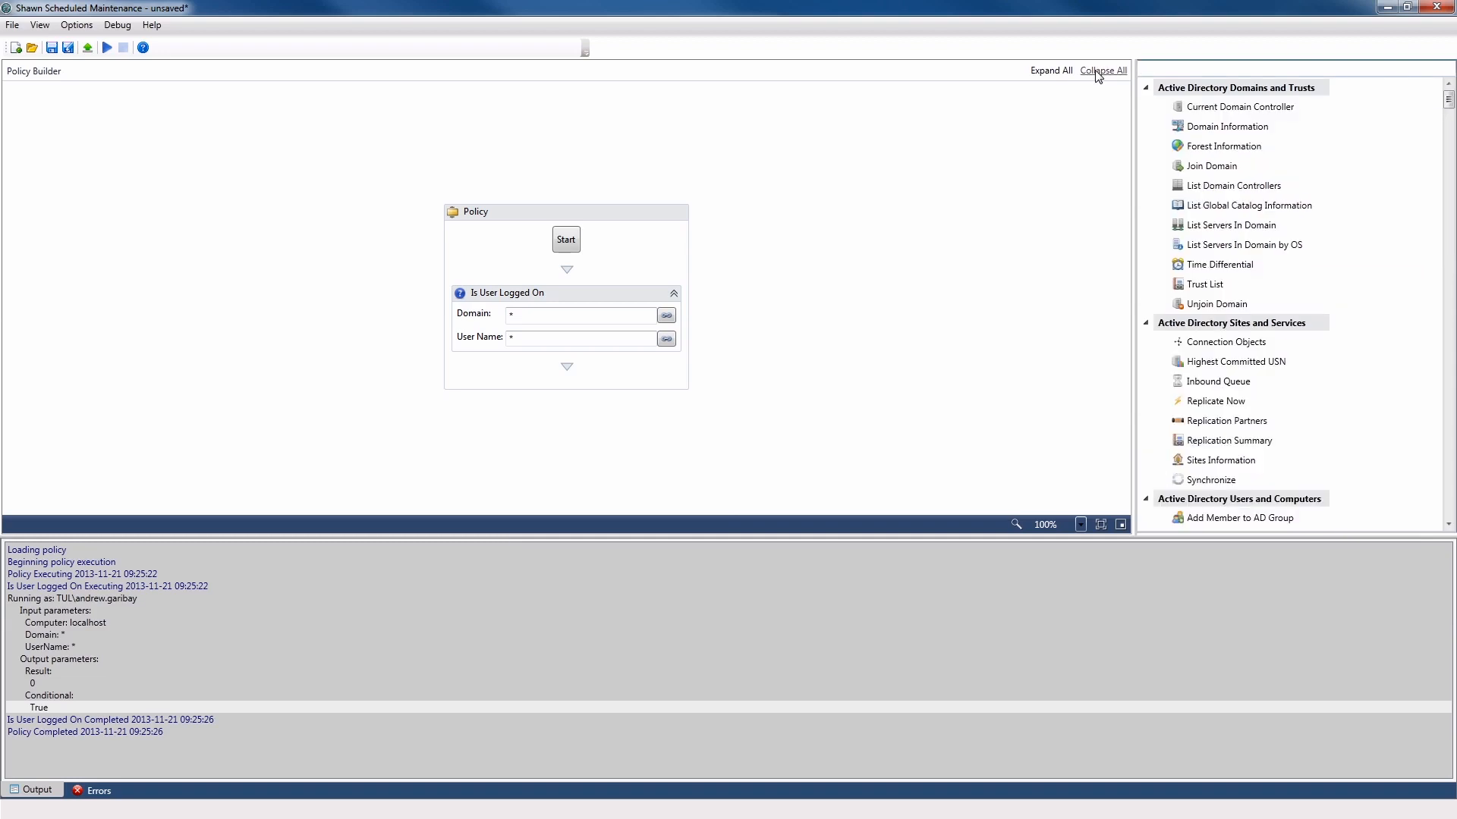
text(if)
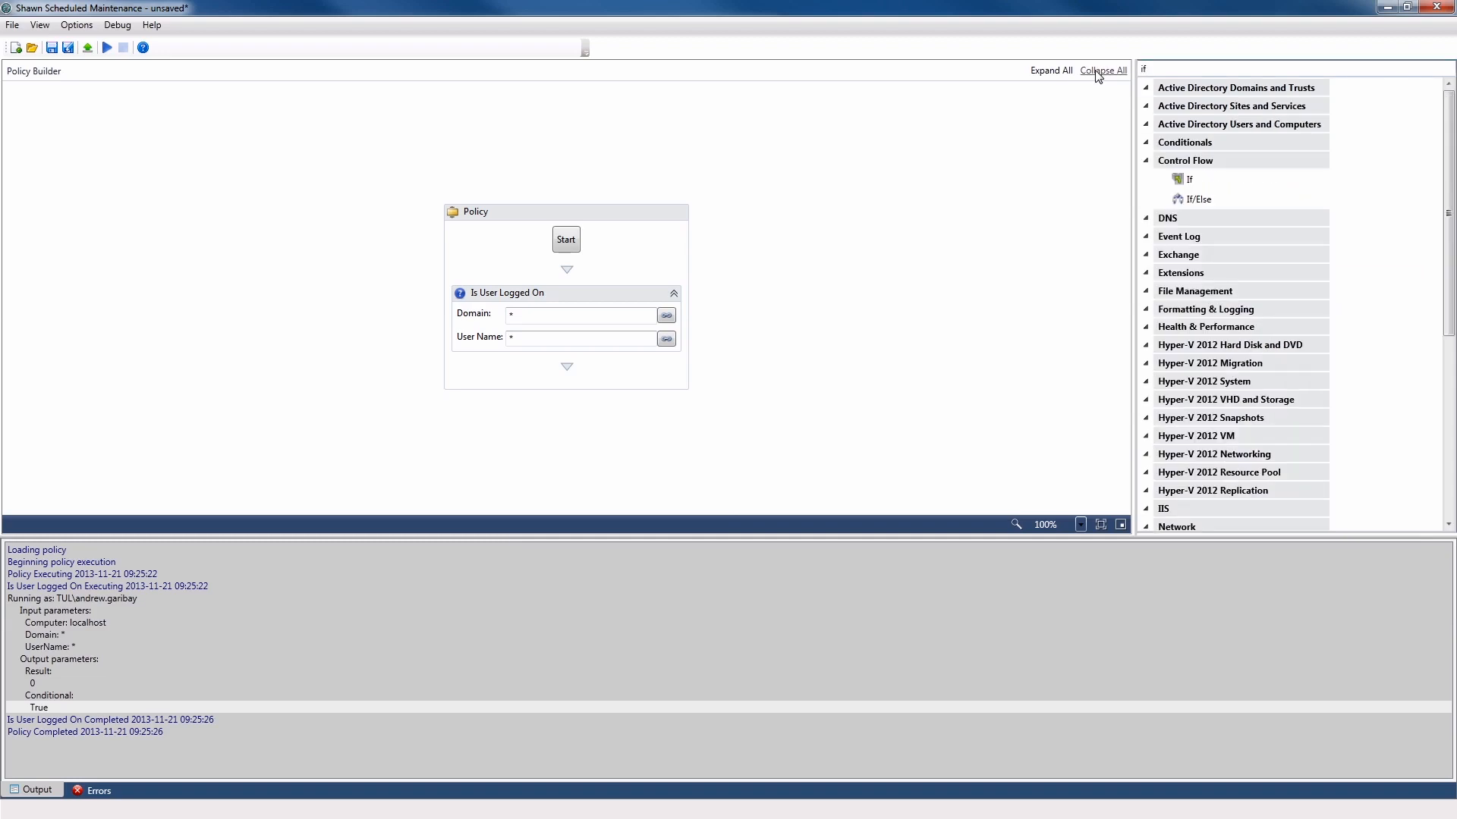
drag(1204, 199, 679, 376)
- Link the If/Else variable to the Conditional value of the Is User Logged On object
click(683, 319)
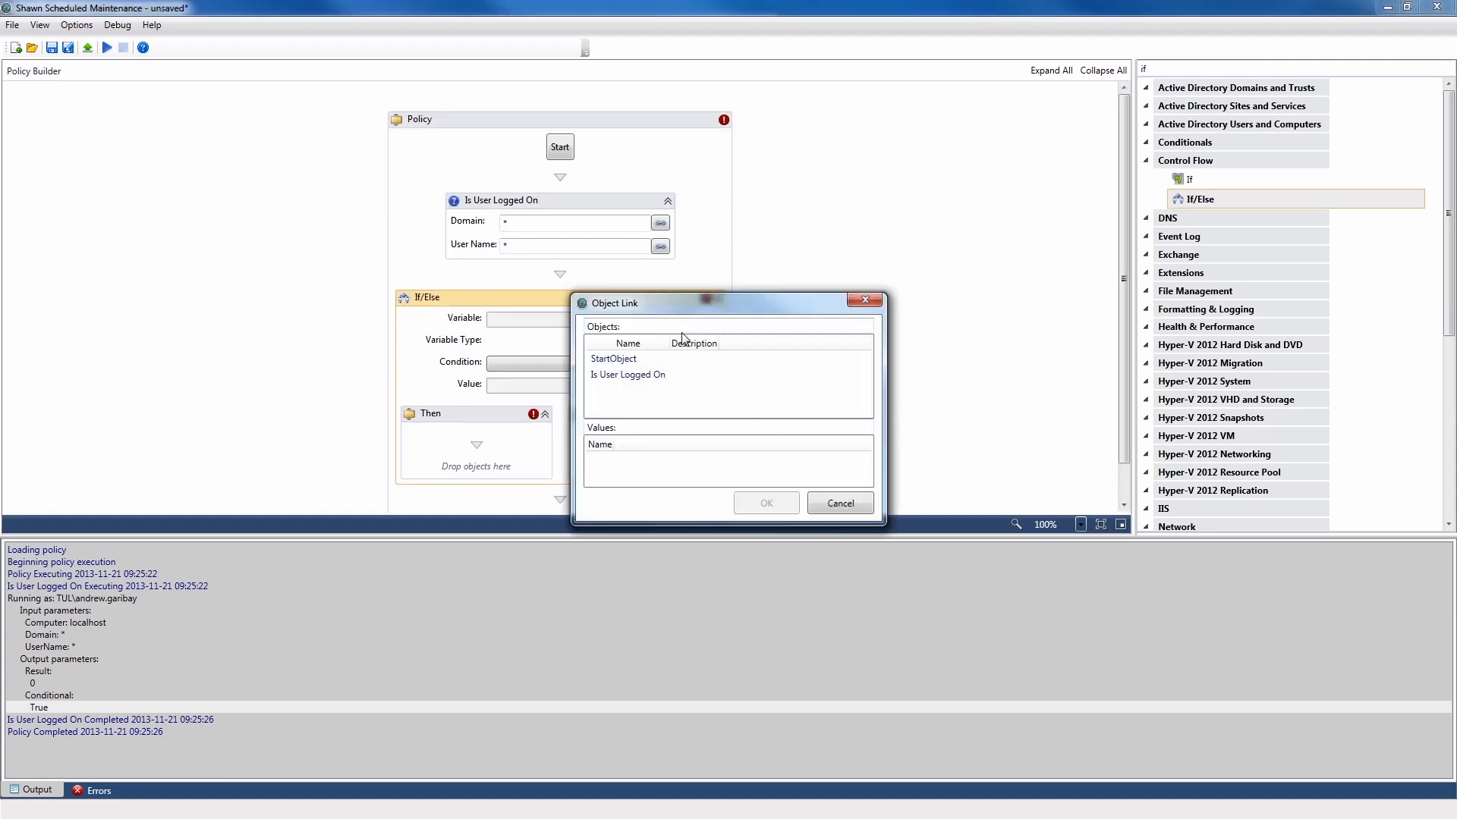
click(613, 376)
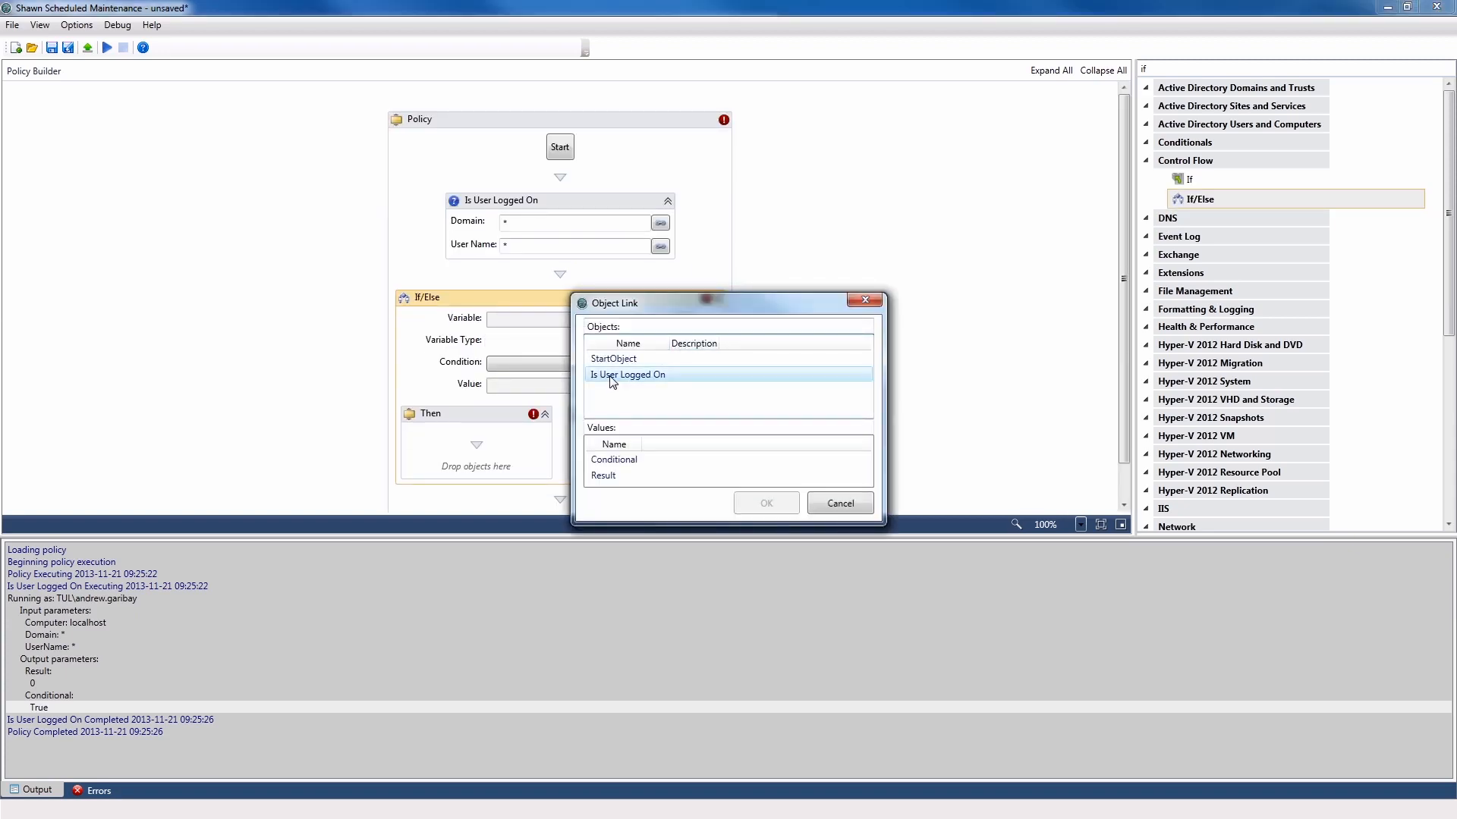
click(622, 460)
click(765, 504)
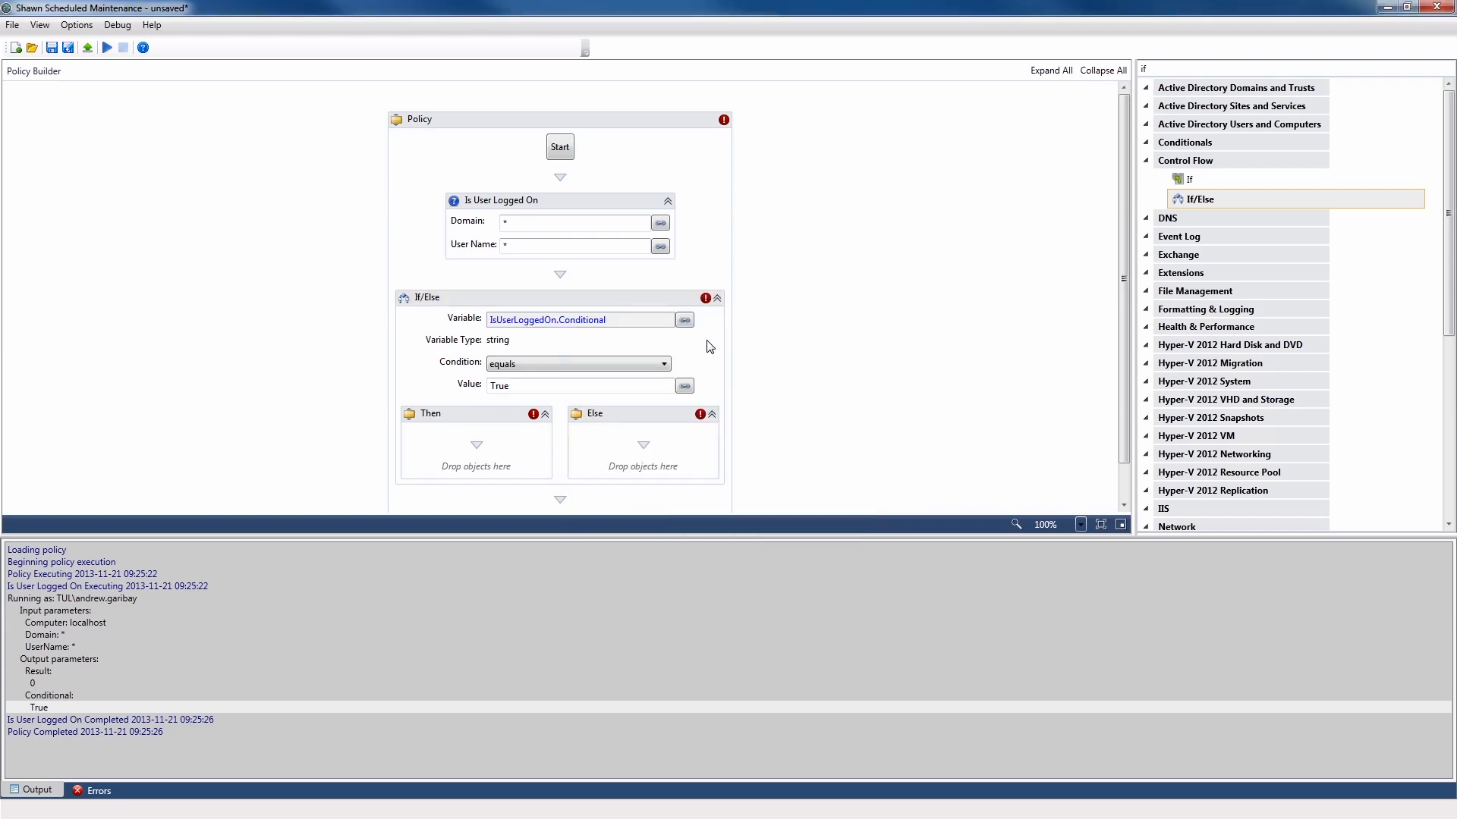
- Find the Flush DNS and Clear Event Logs objects and add them in that order to the Else branch
click(1177, 70)
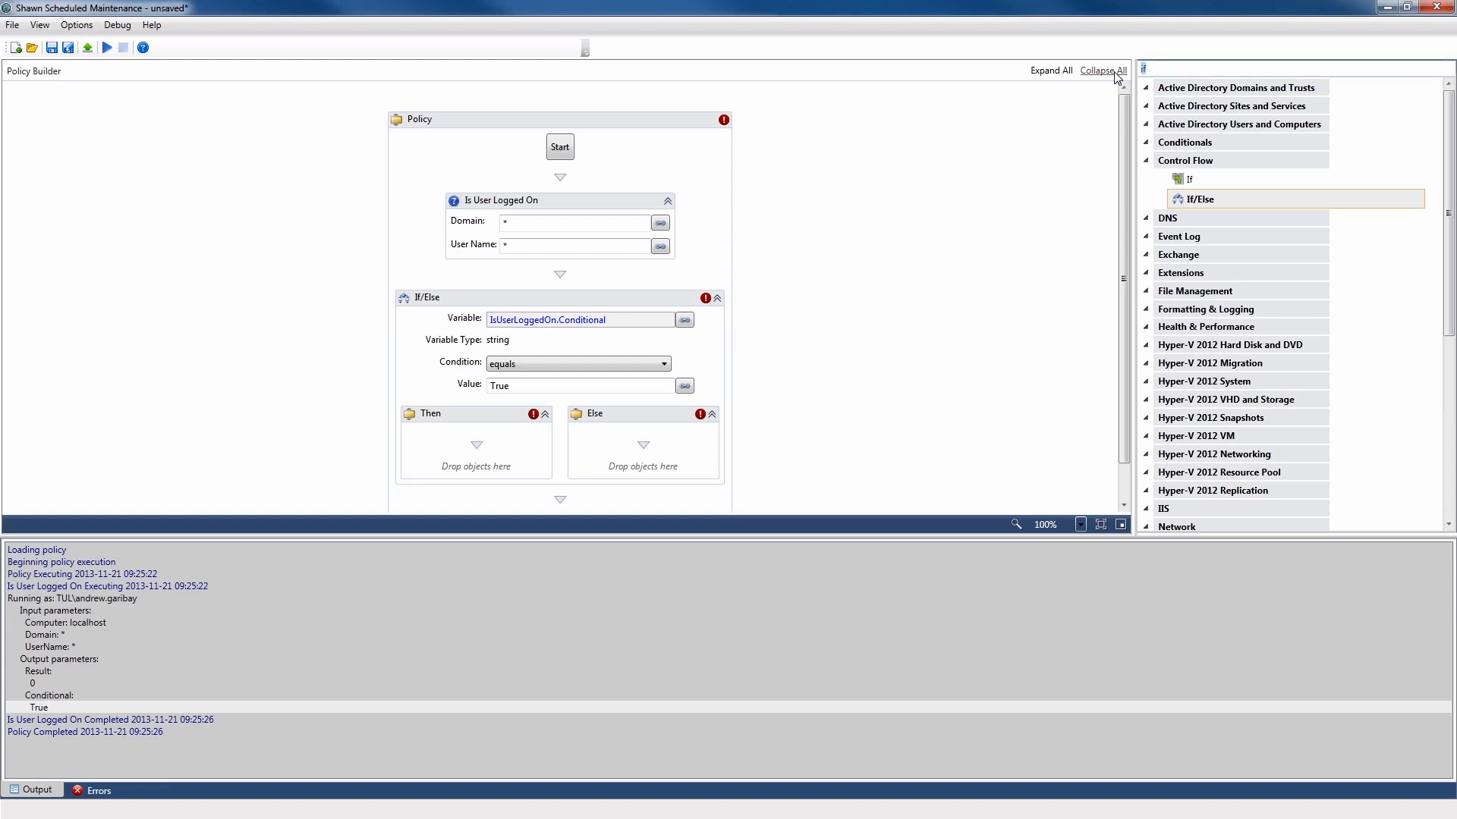
text(flush)
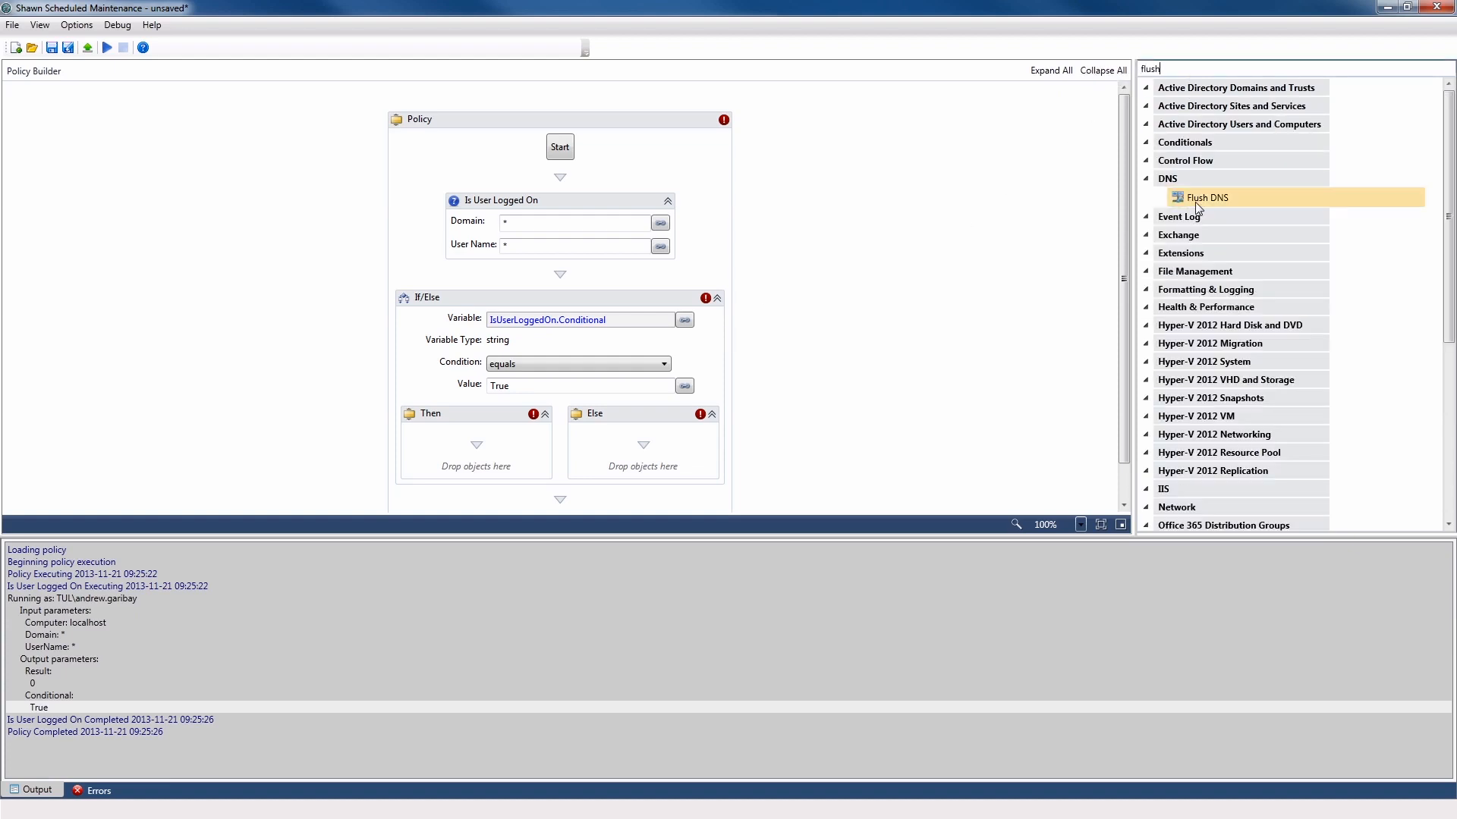
drag(1195, 200, 672, 455)
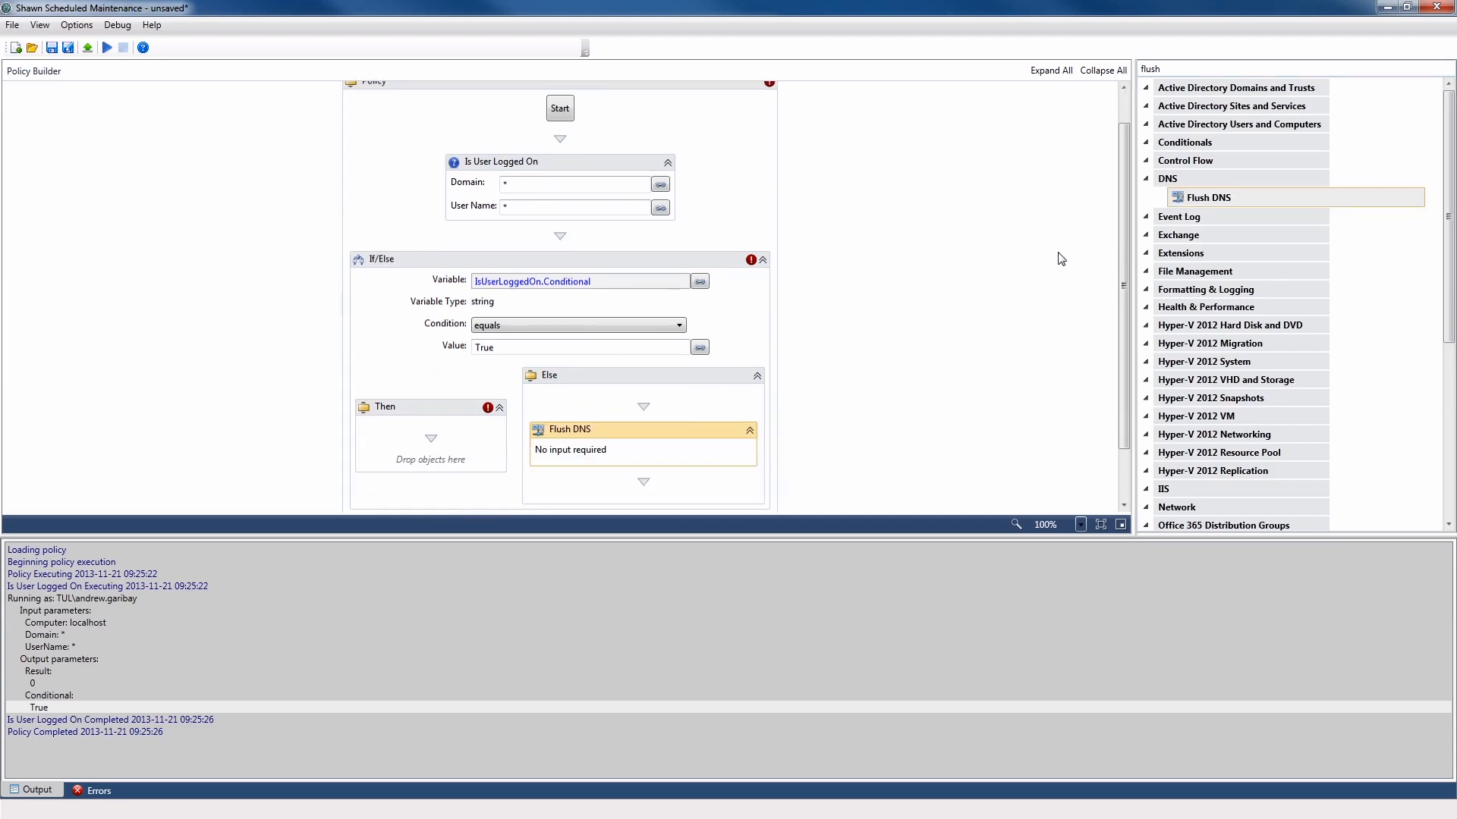
click(1175, 70)
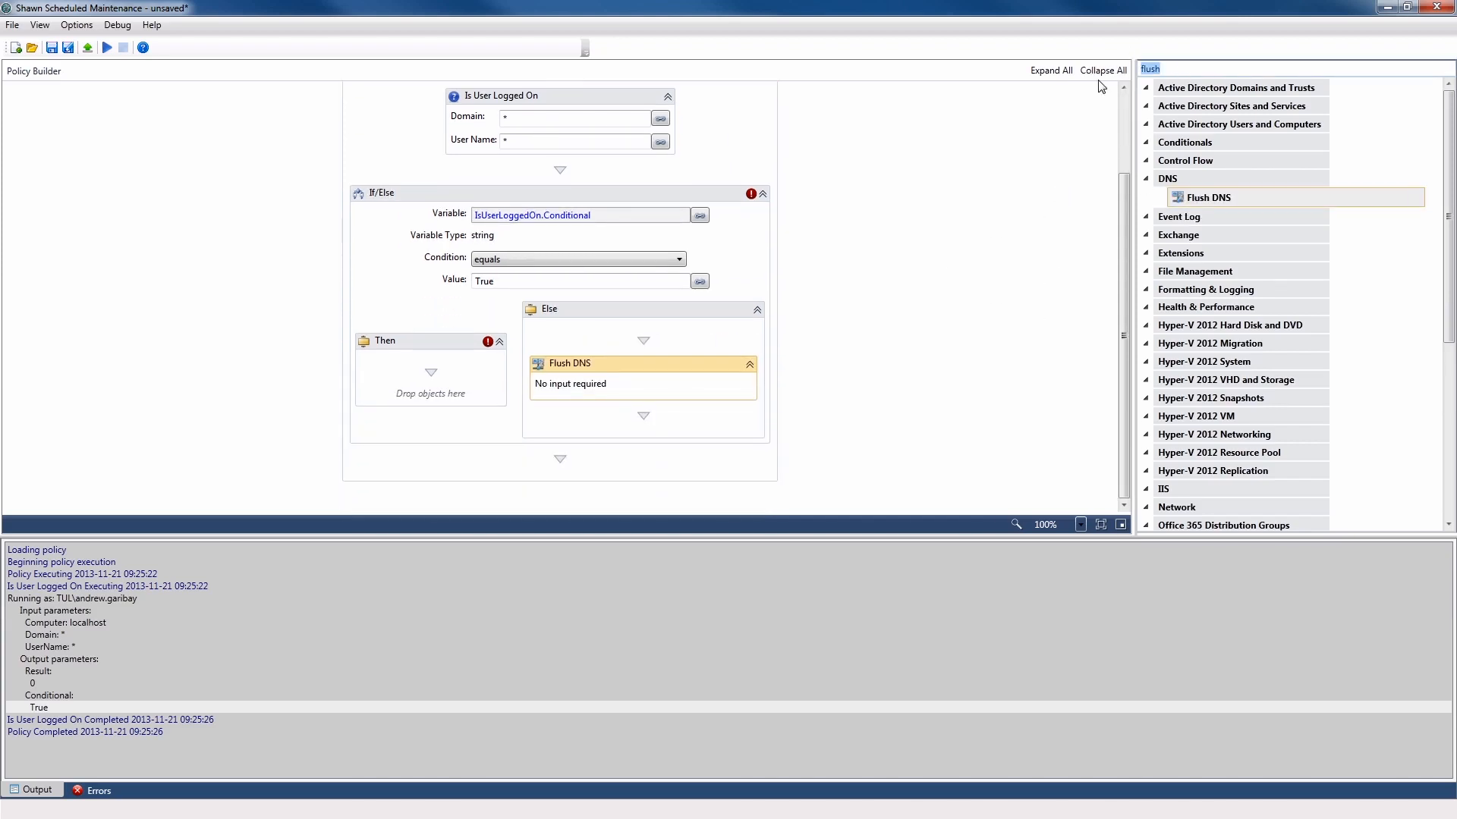
text(clear)
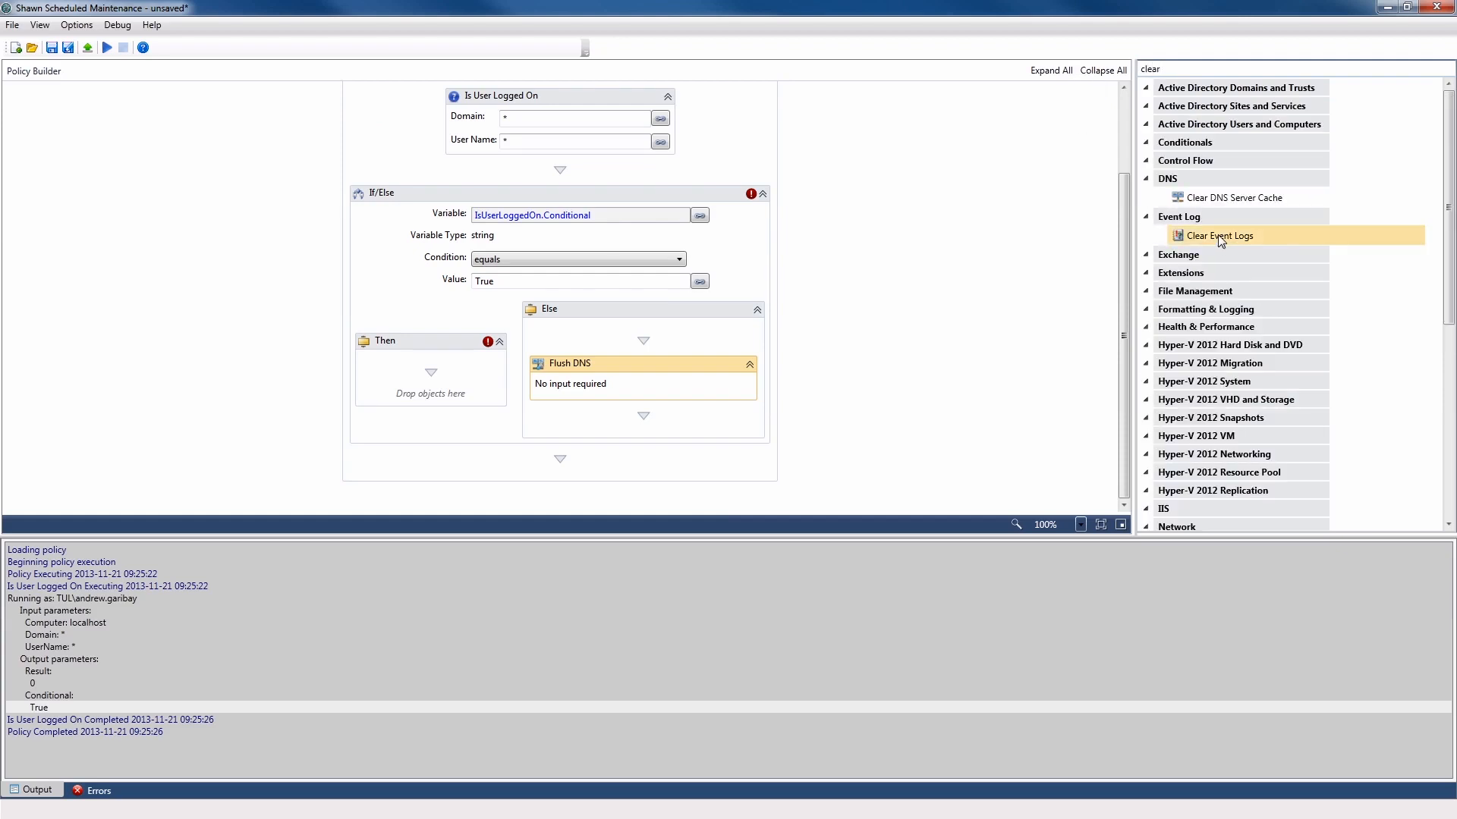
drag(1219, 235, 682, 436)
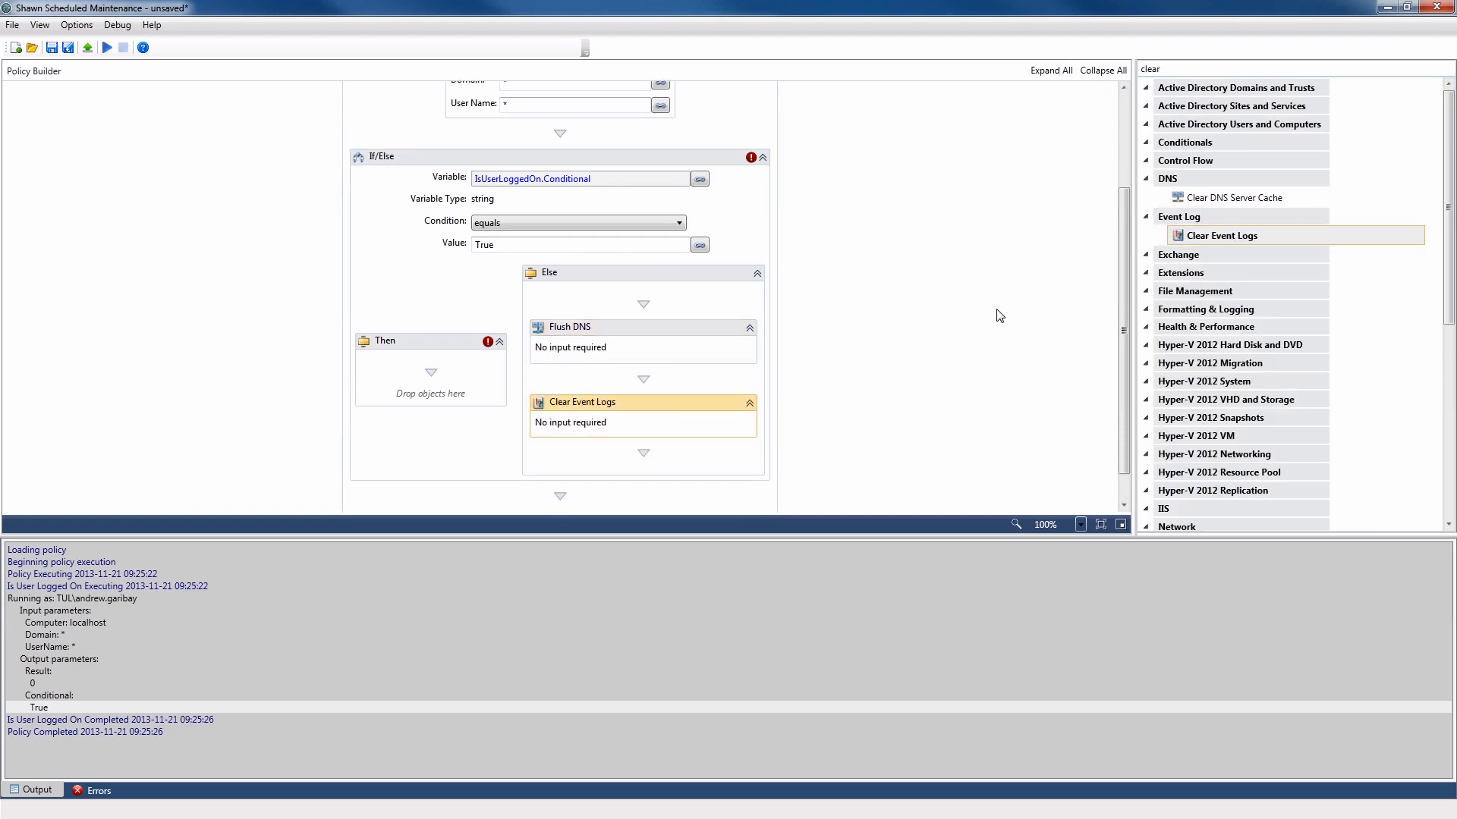
- Search the object list for "emp" and add Empty Recycle Bin after Clear Event Logs in the Else branch
scroll(998, 315, down, 1)
click(1182, 70)
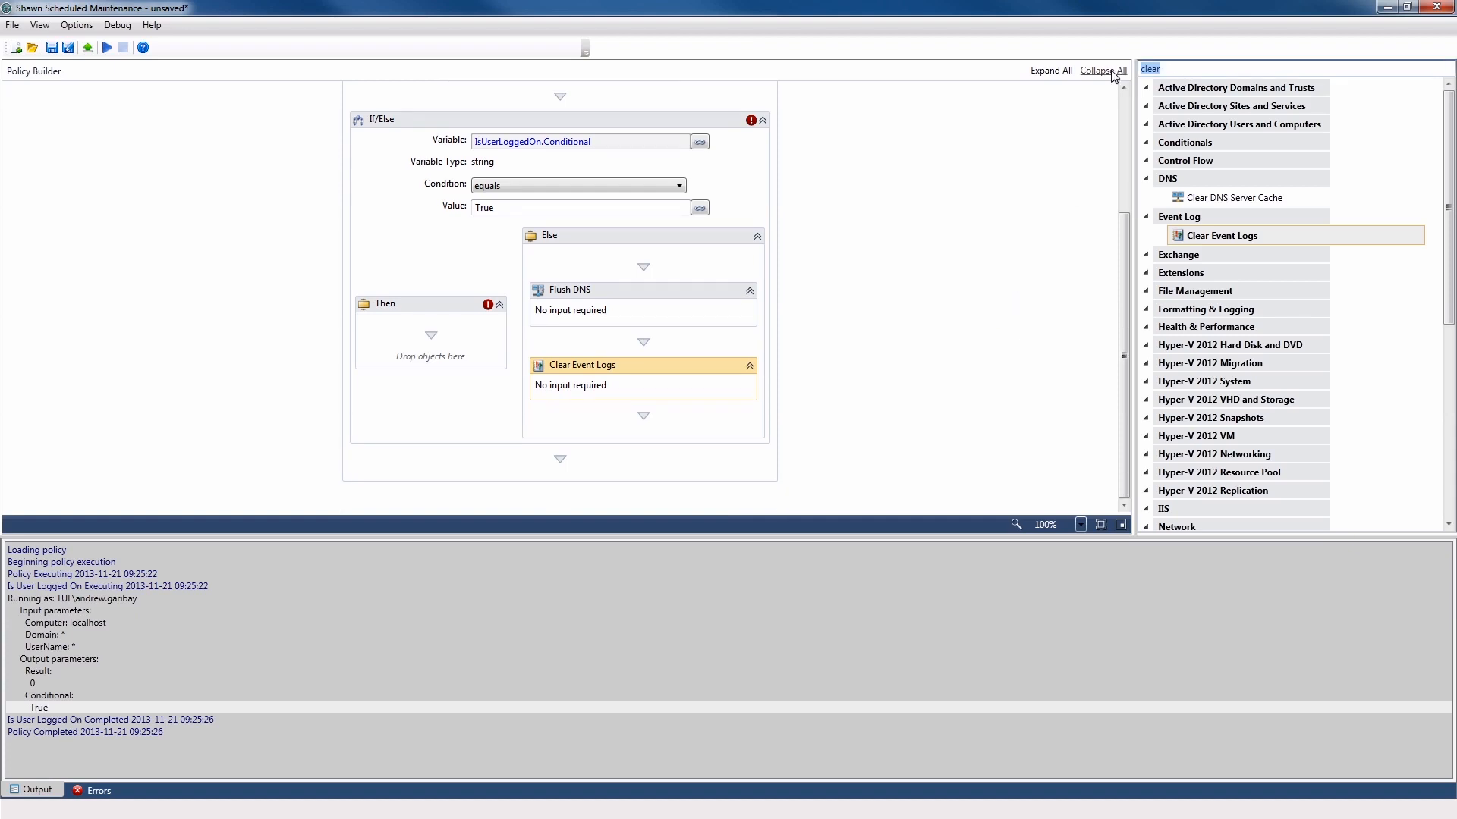
text(emp)
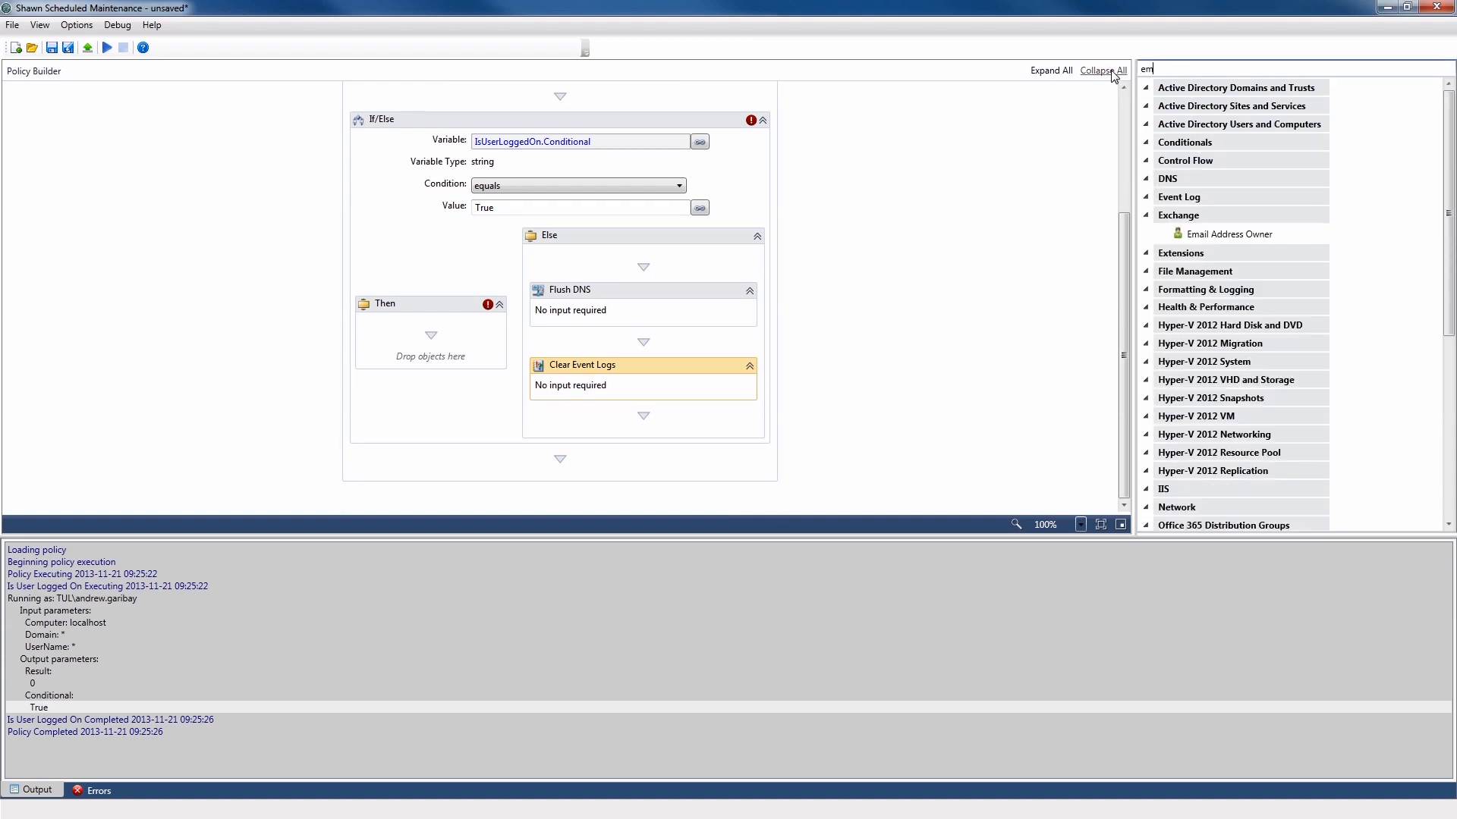
drag(1221, 449, 635, 409)
- Search the object list for "prom", add a Prompt object to the Then branch and title it "Scheduled Maintenance"
click(411, 328)
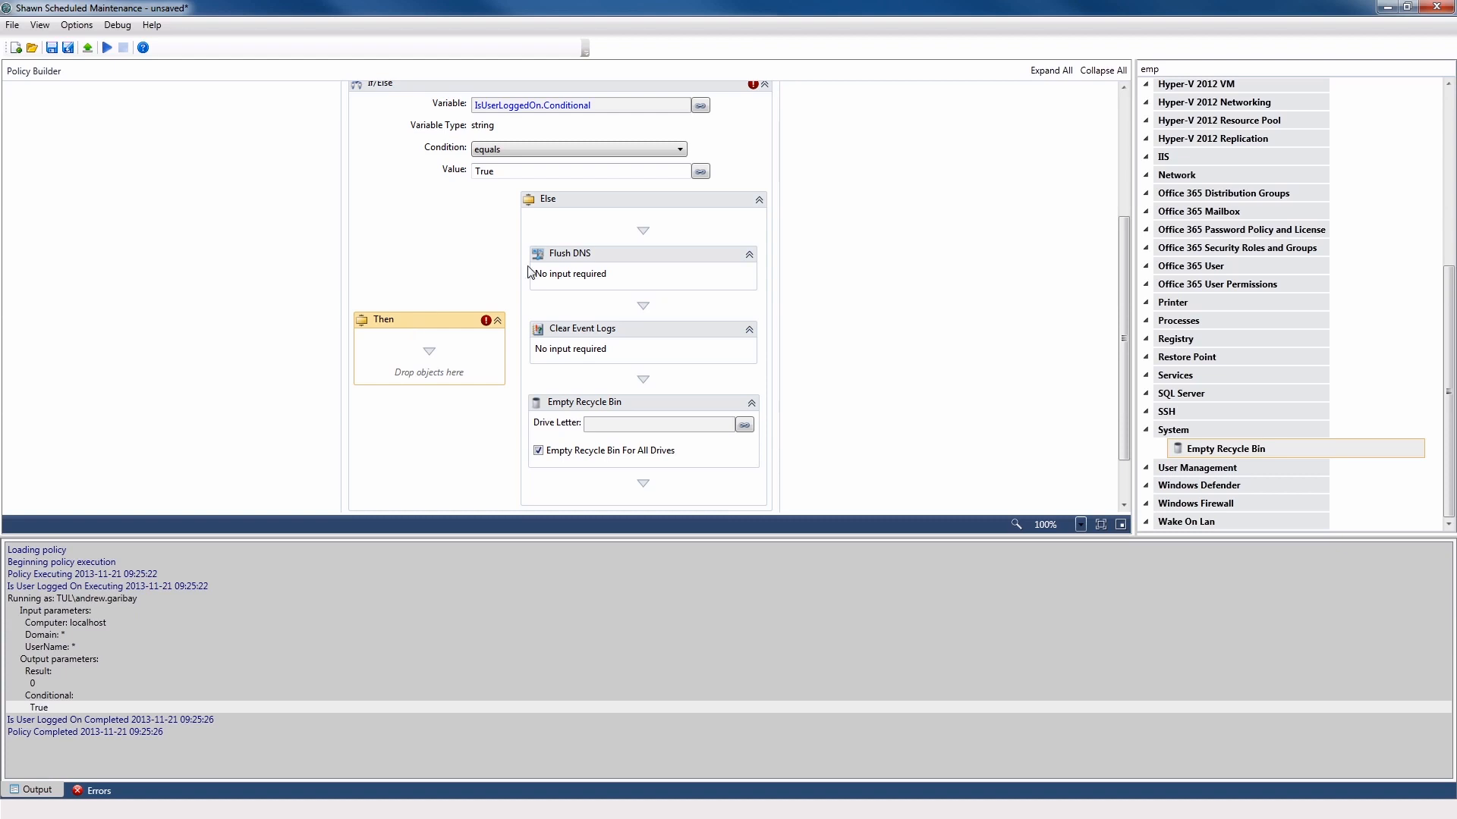
click(1188, 70)
text(prom)
drag(1235, 456, 429, 364)
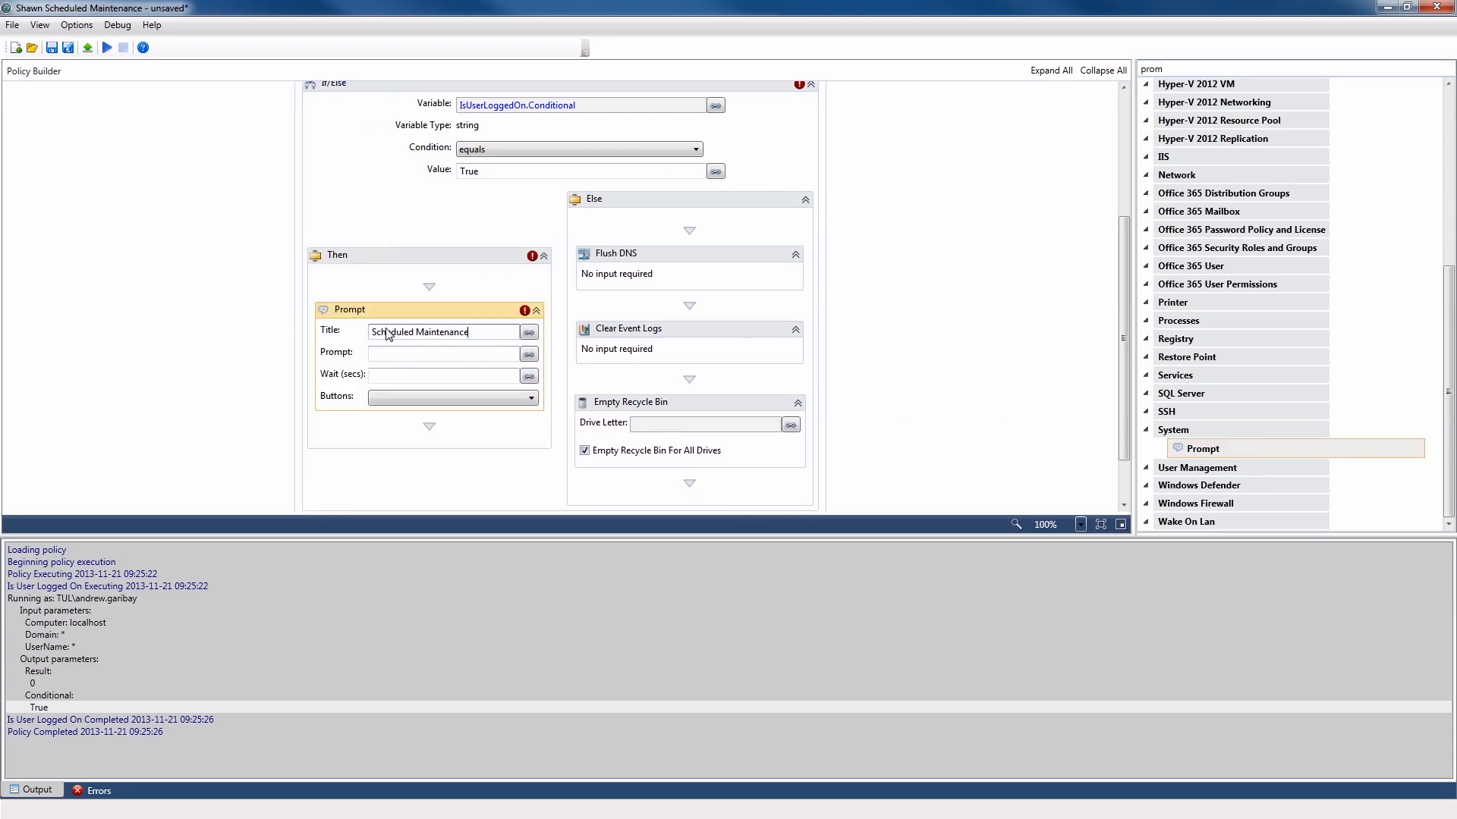
- Set the prompt text to "It is time for Scheduled Maintenance. Click Yes to proceed", with a 120-second wait and Yes, No buttons
click(389, 354)
text(It is time for Scheduled Maintenance.  Click Yes to proceed)
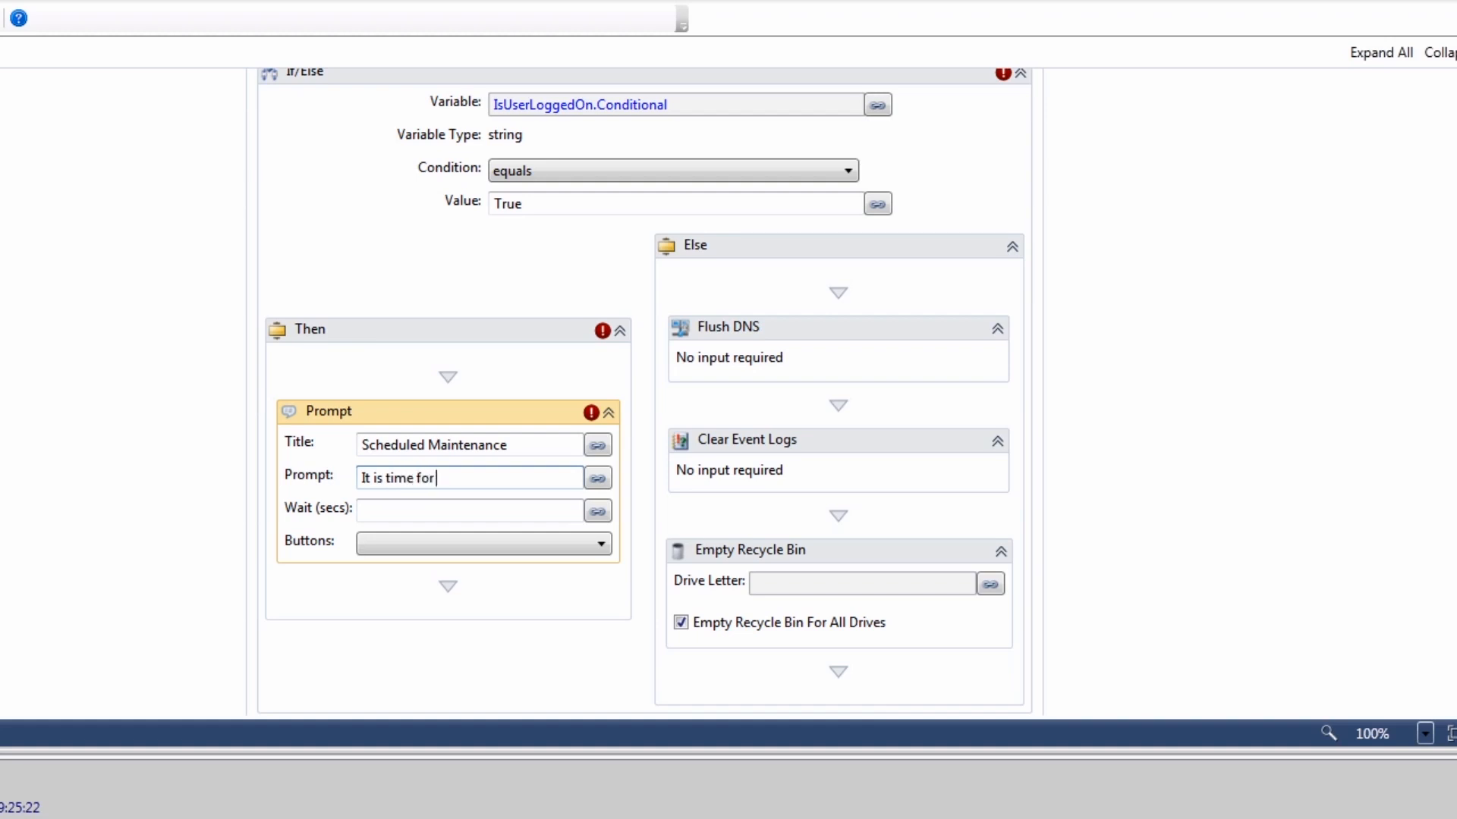
click(317, 512)
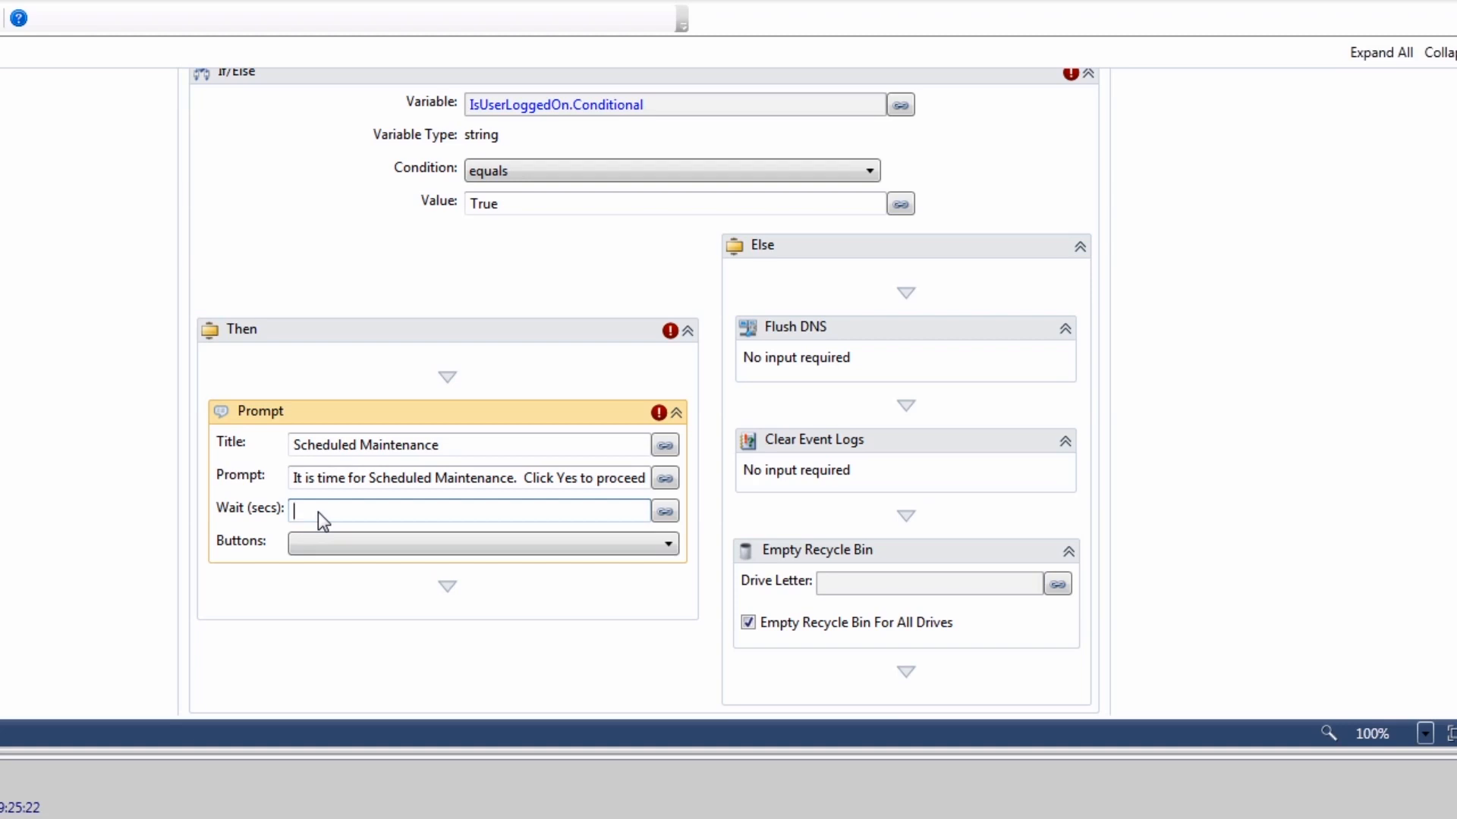
text(120)
click(354, 543)
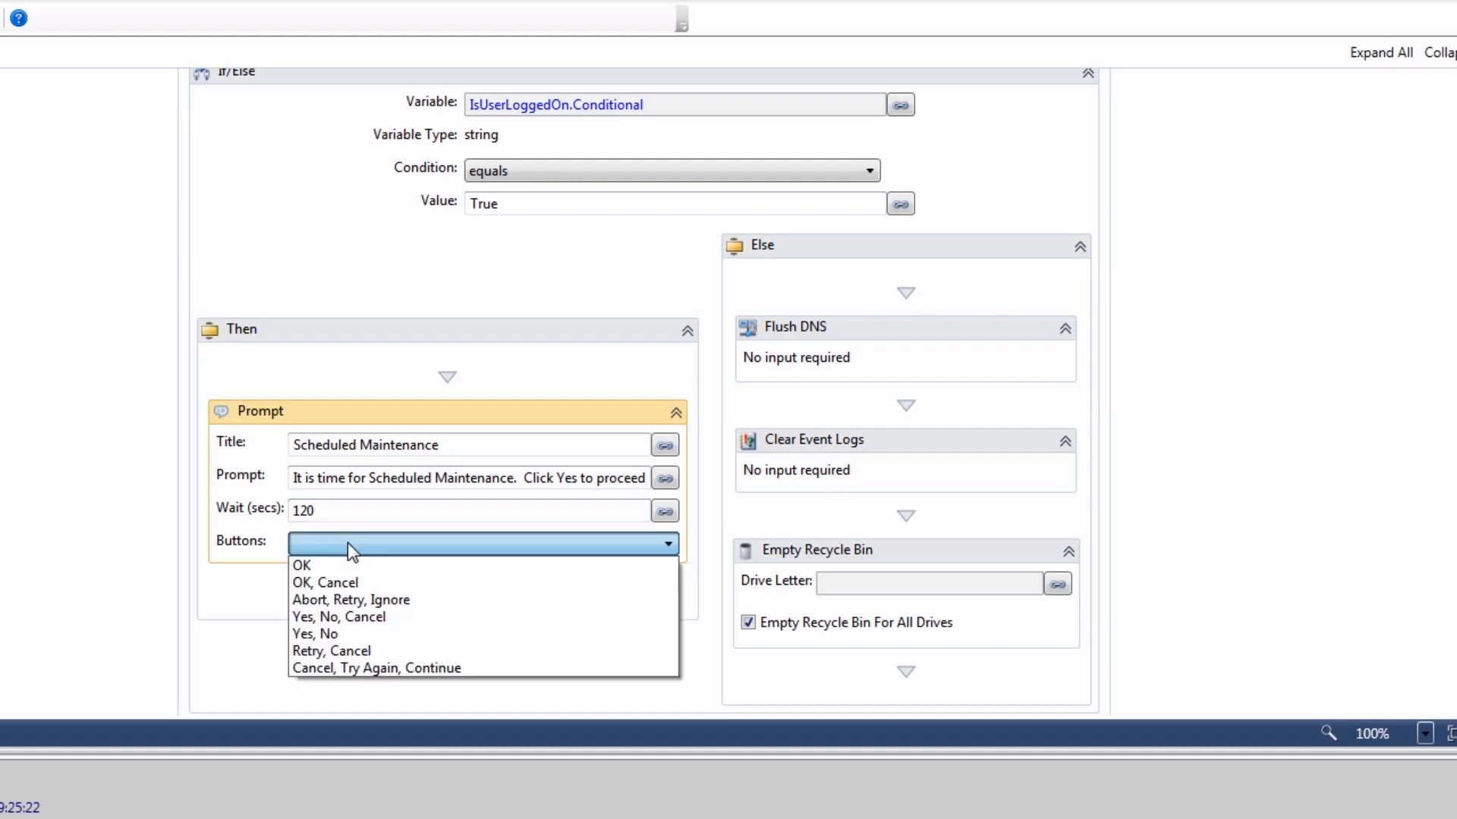
click(336, 635)
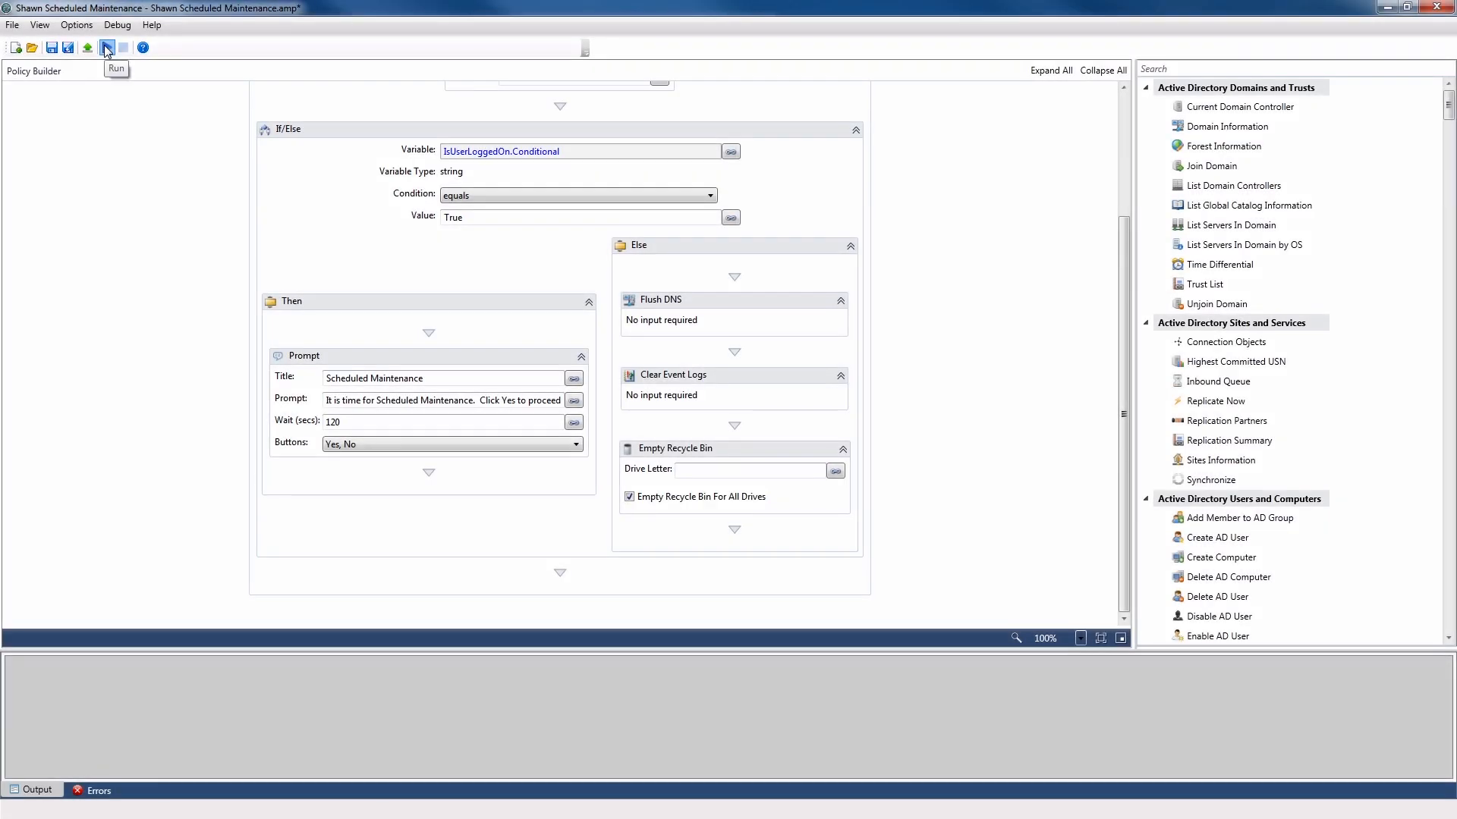
- Test-run the policy, answering Yes to the maintenance prompt, and examine the prompt's ClickResult in the execution output
click(107, 49)
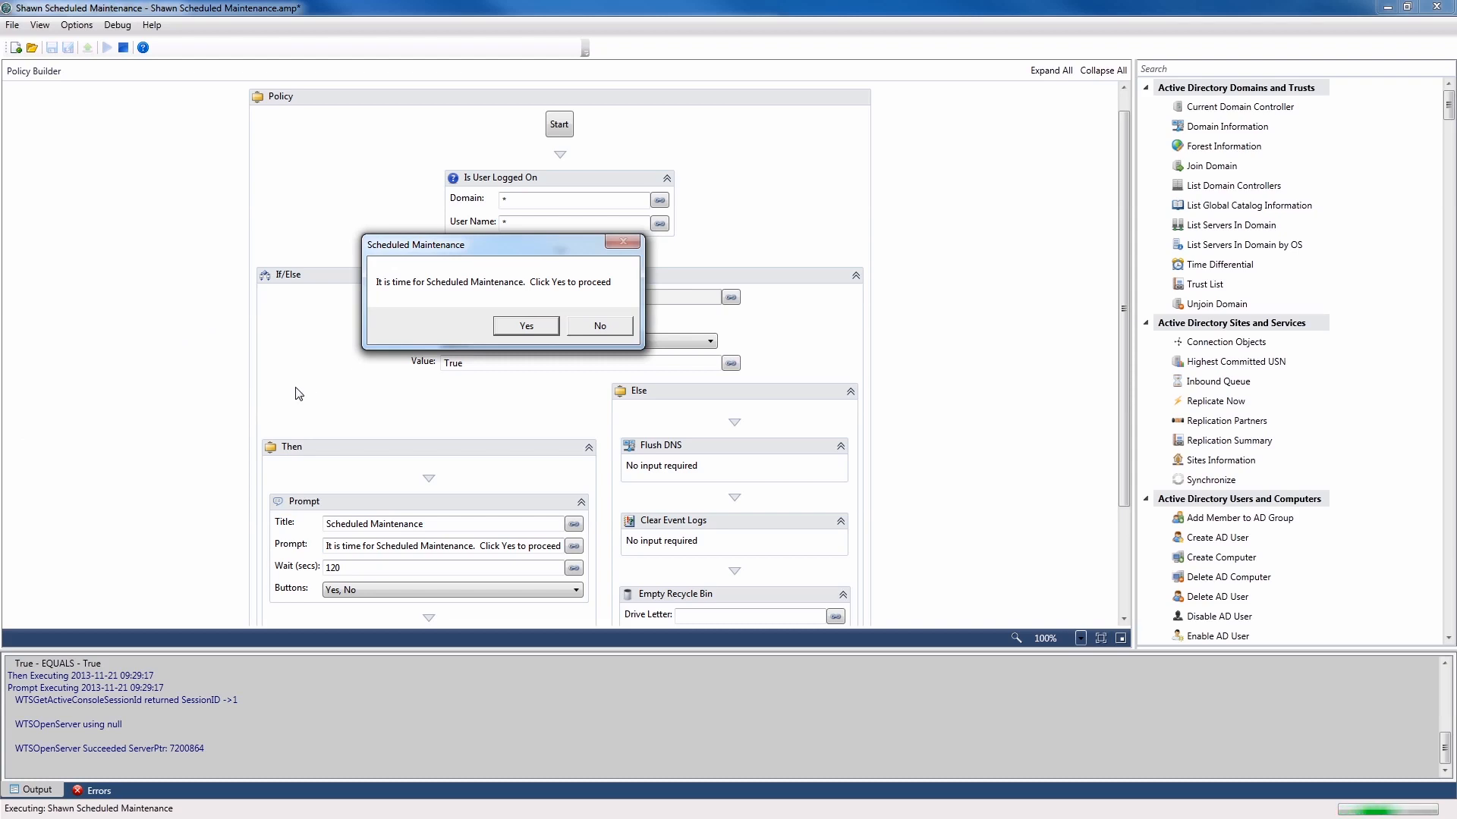
click(522, 327)
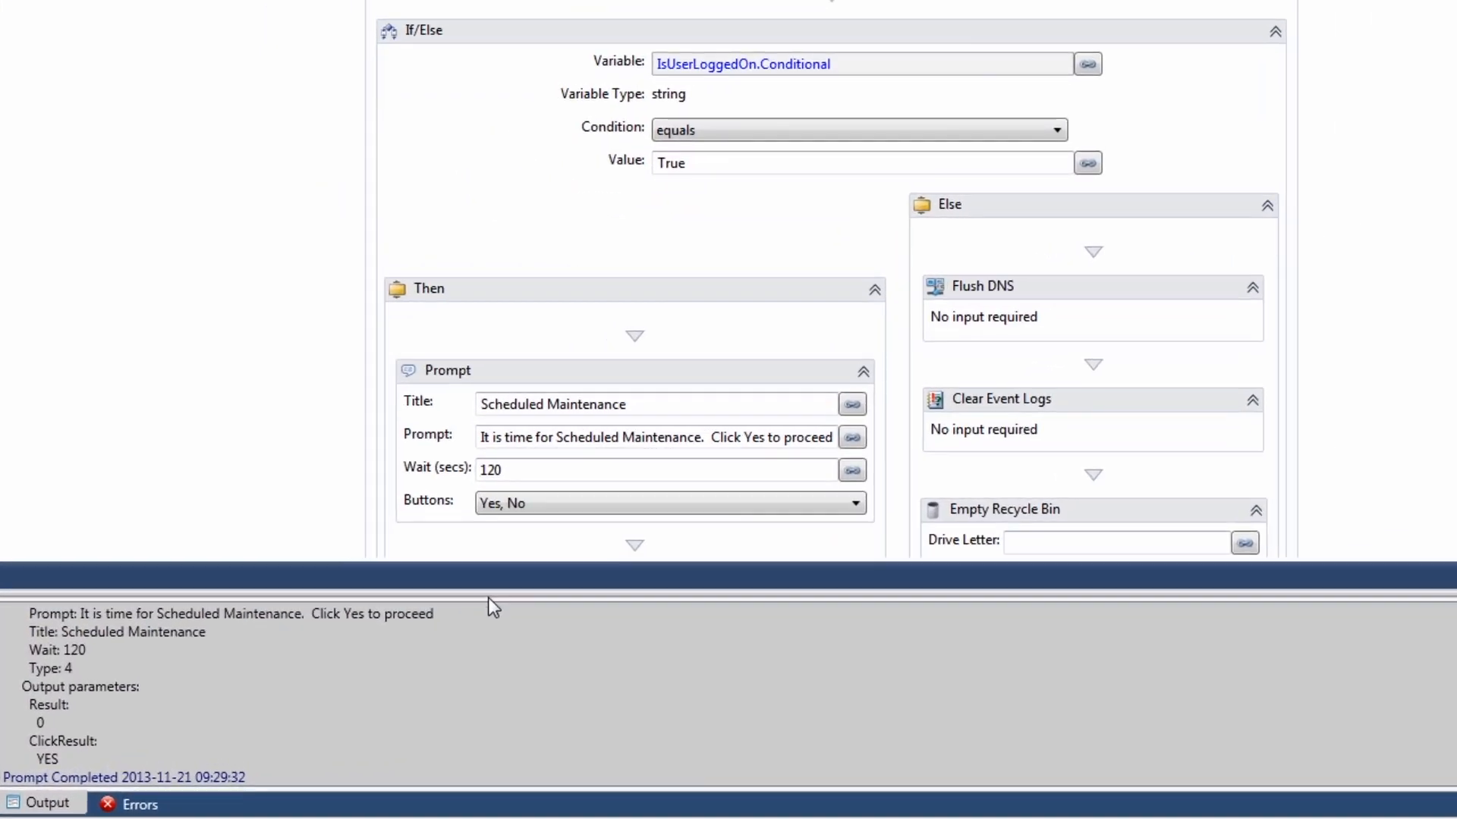
drag(504, 589, 543, 181)
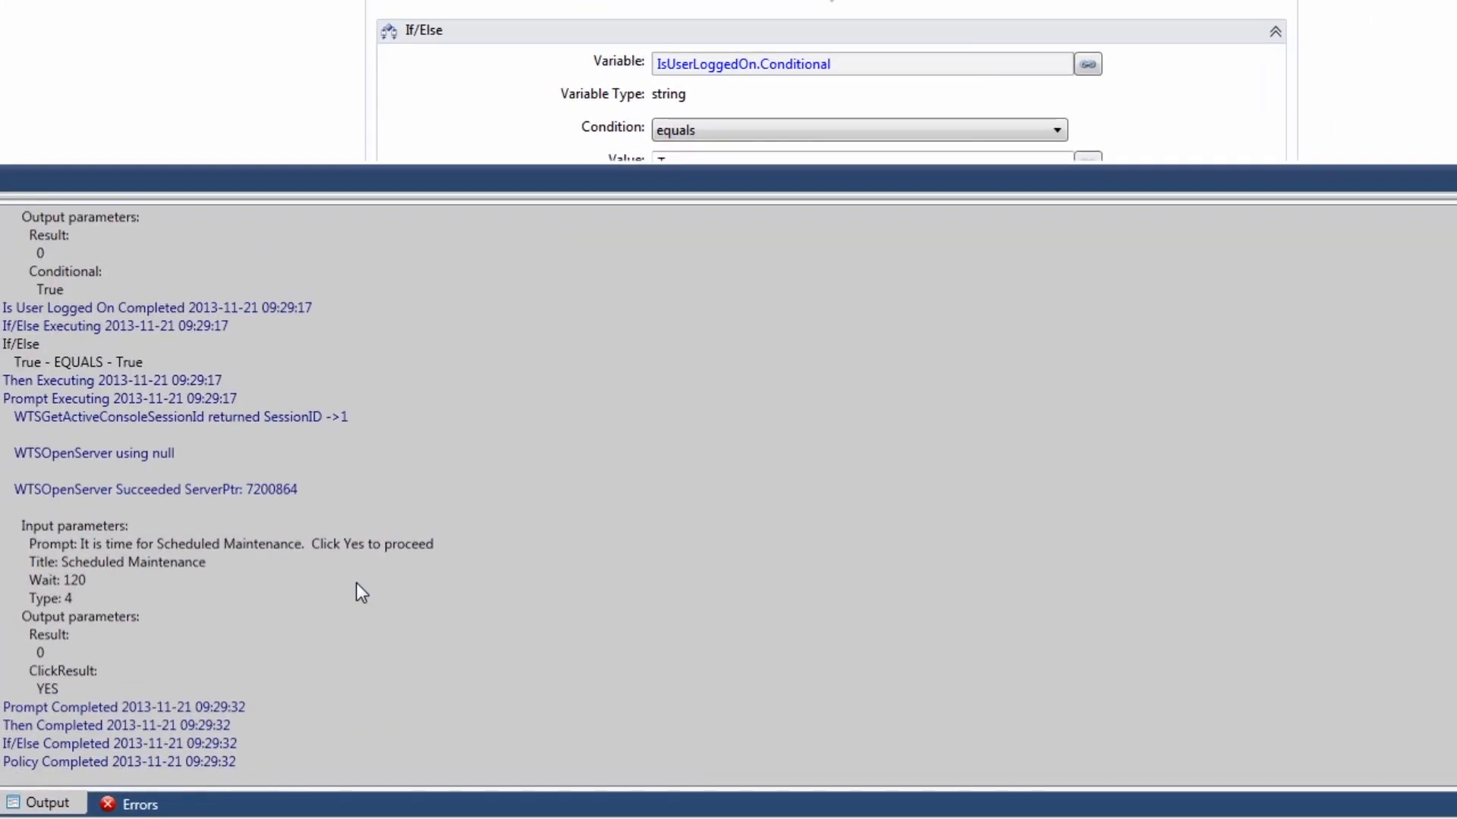
click(53, 693)
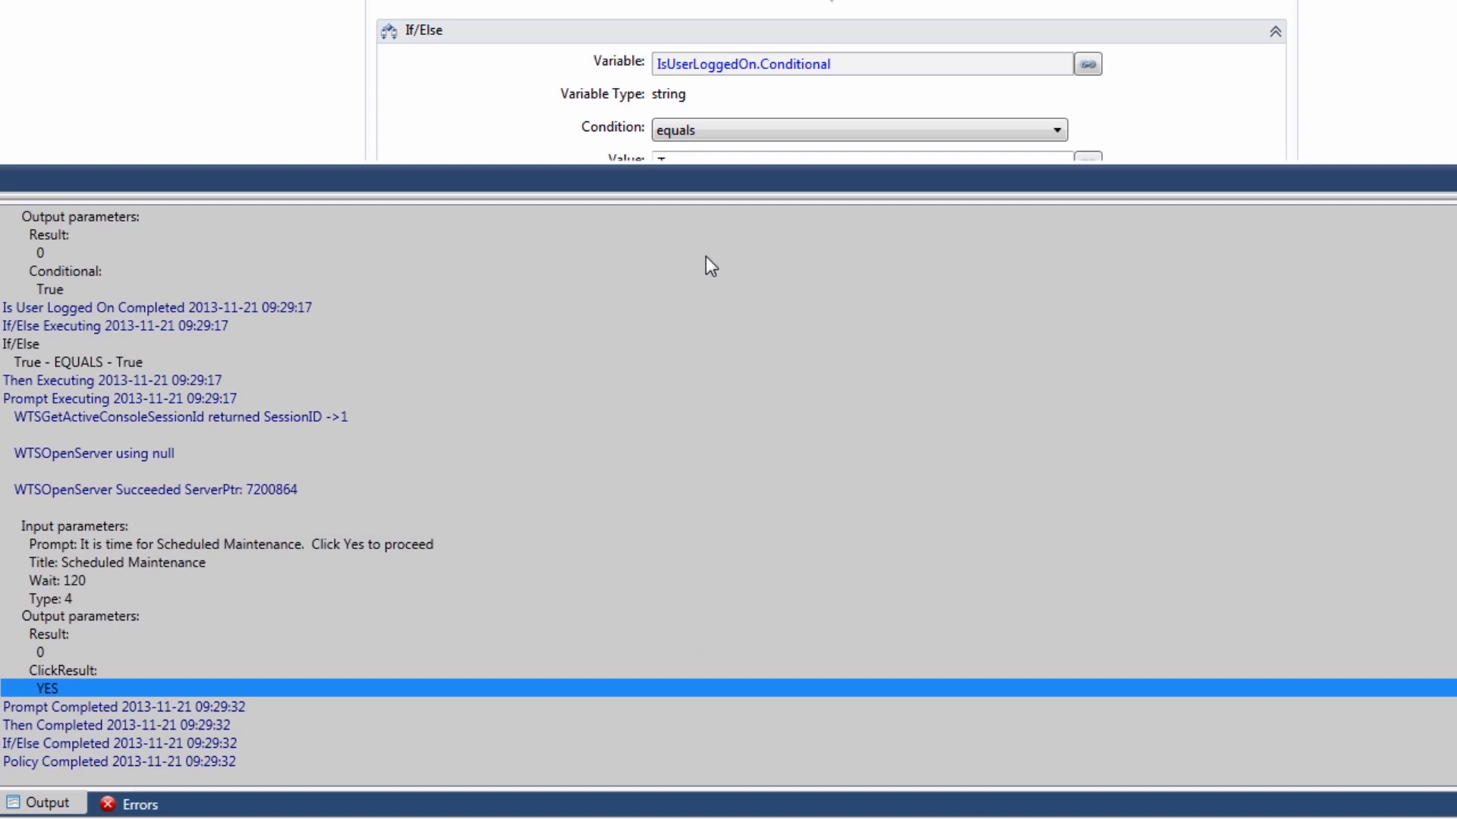
drag(712, 201, 459, 658)
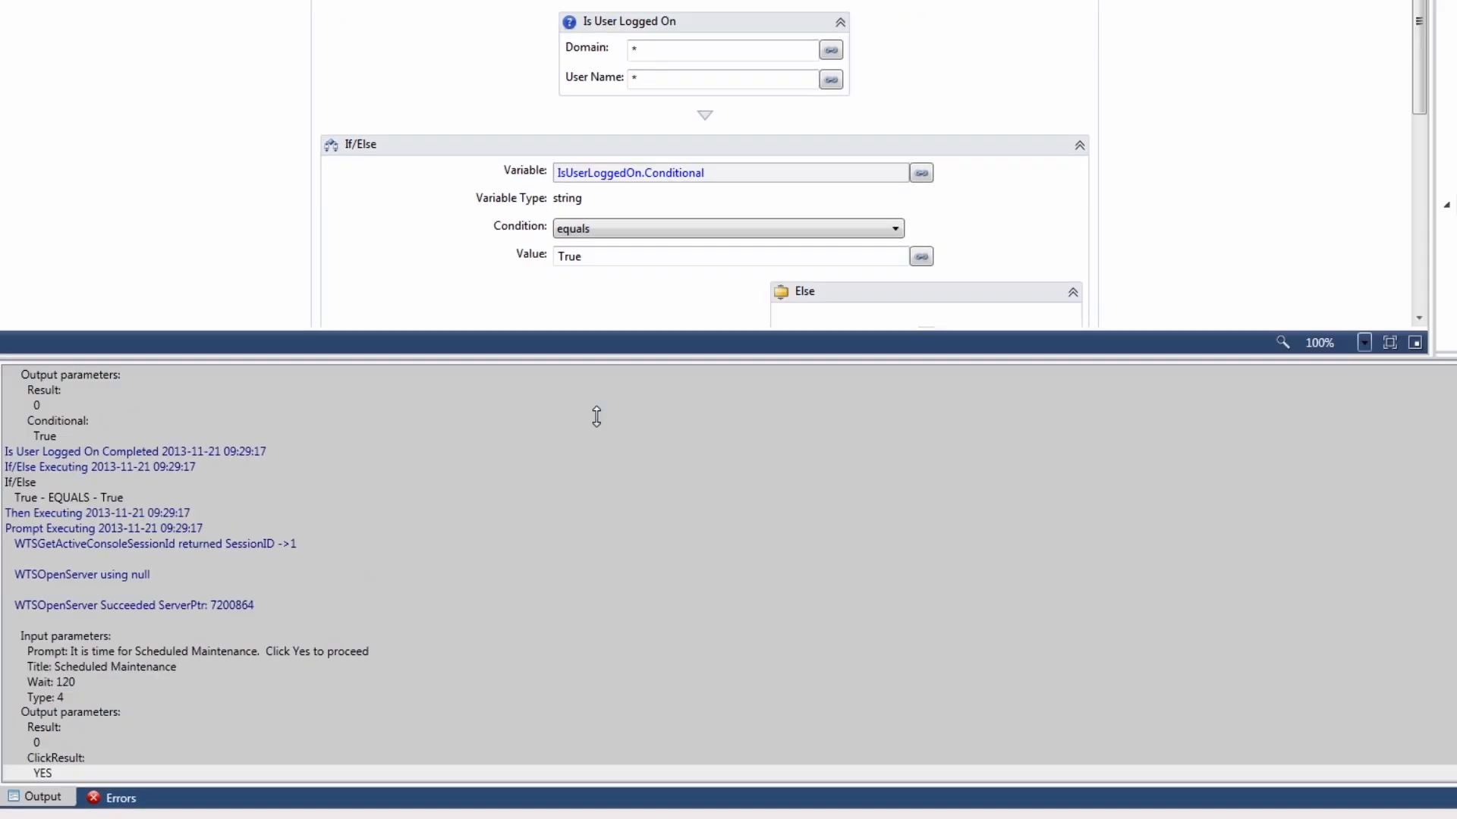
- Look over the completed maintenance policy and upload it to N-central
scroll(182, 358, down, 1)
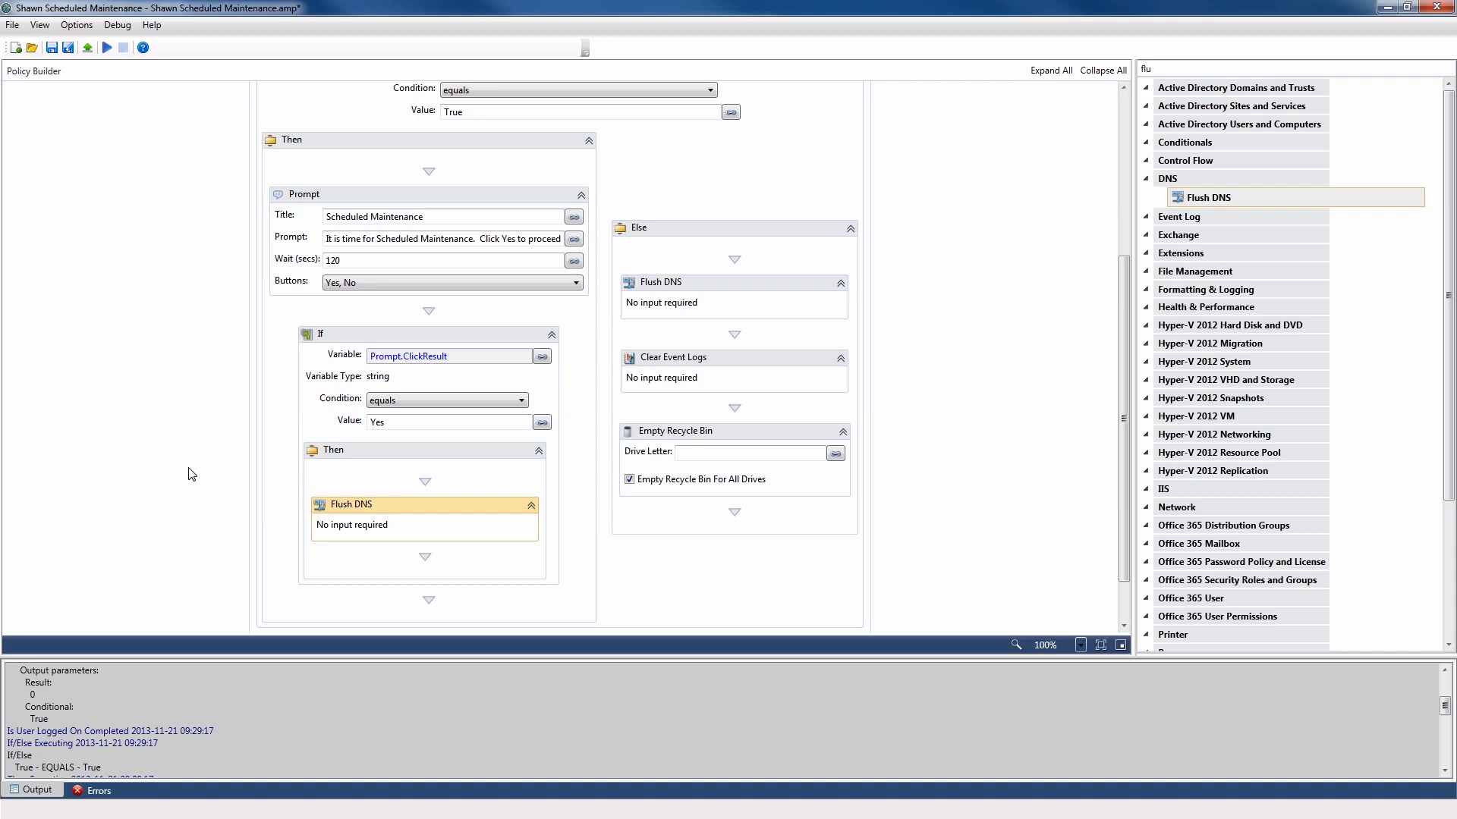
click(191, 473)
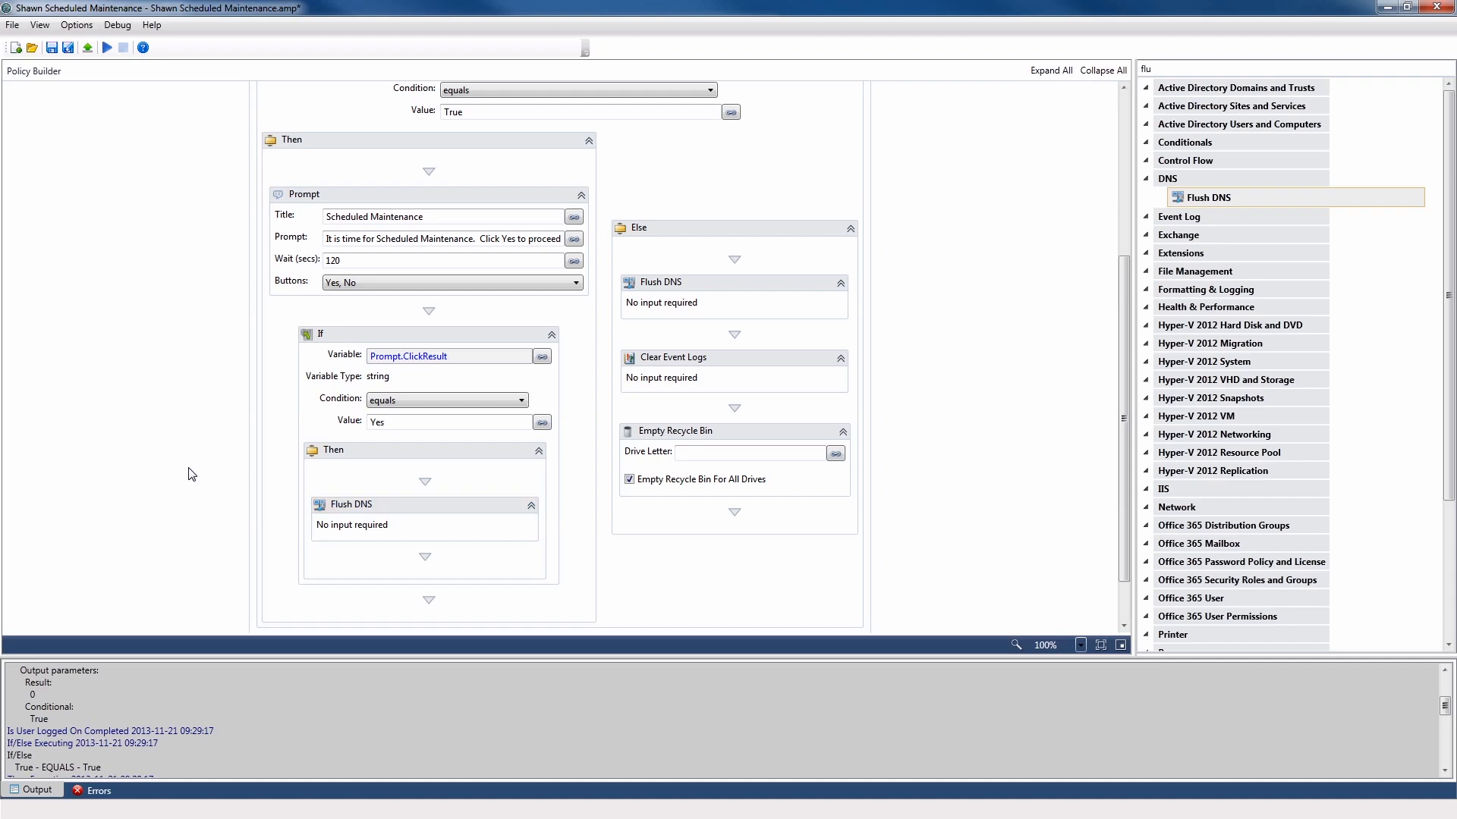
scroll(192, 474, up, 6)
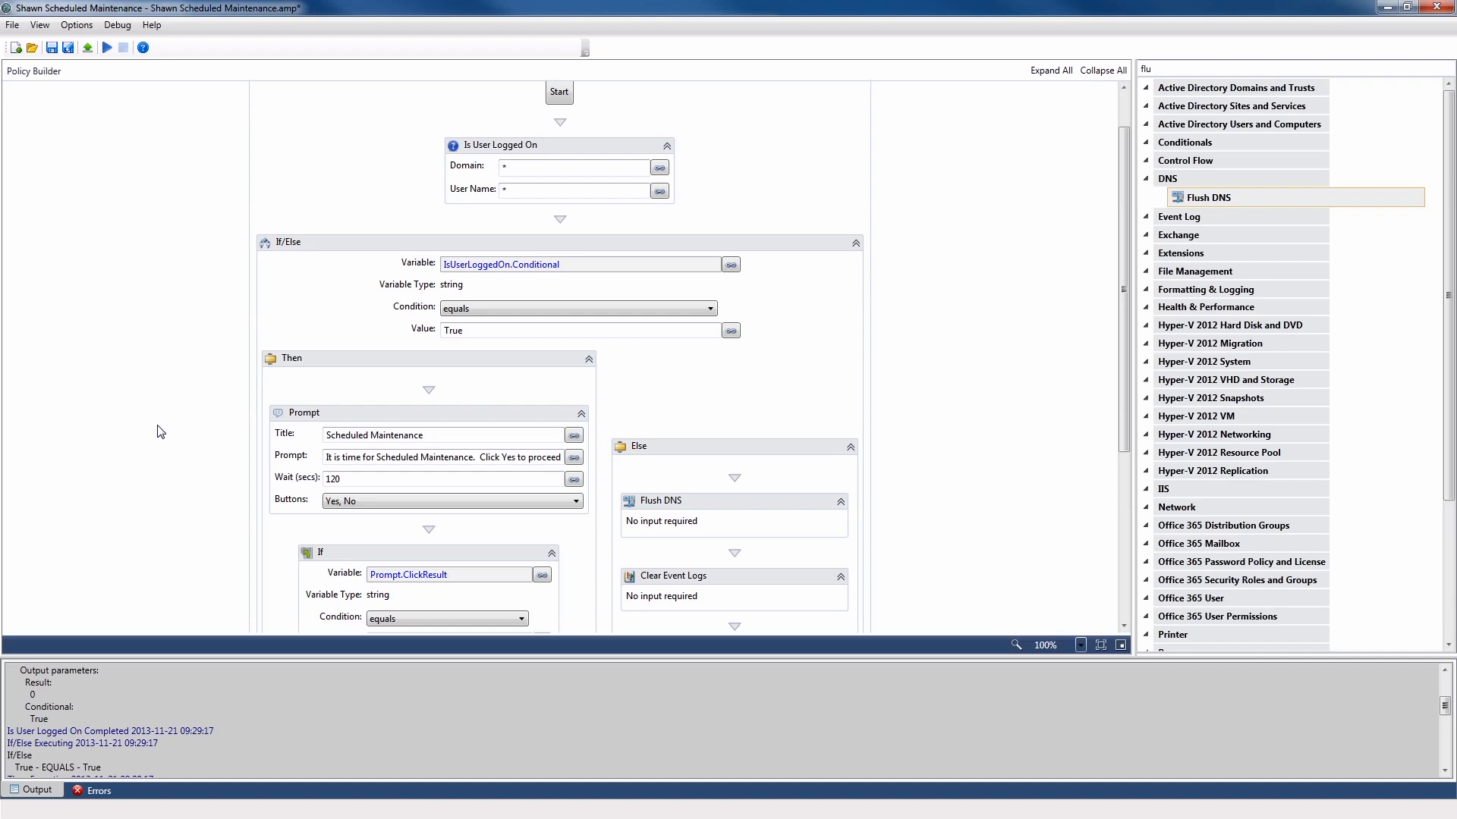
click(88, 48)
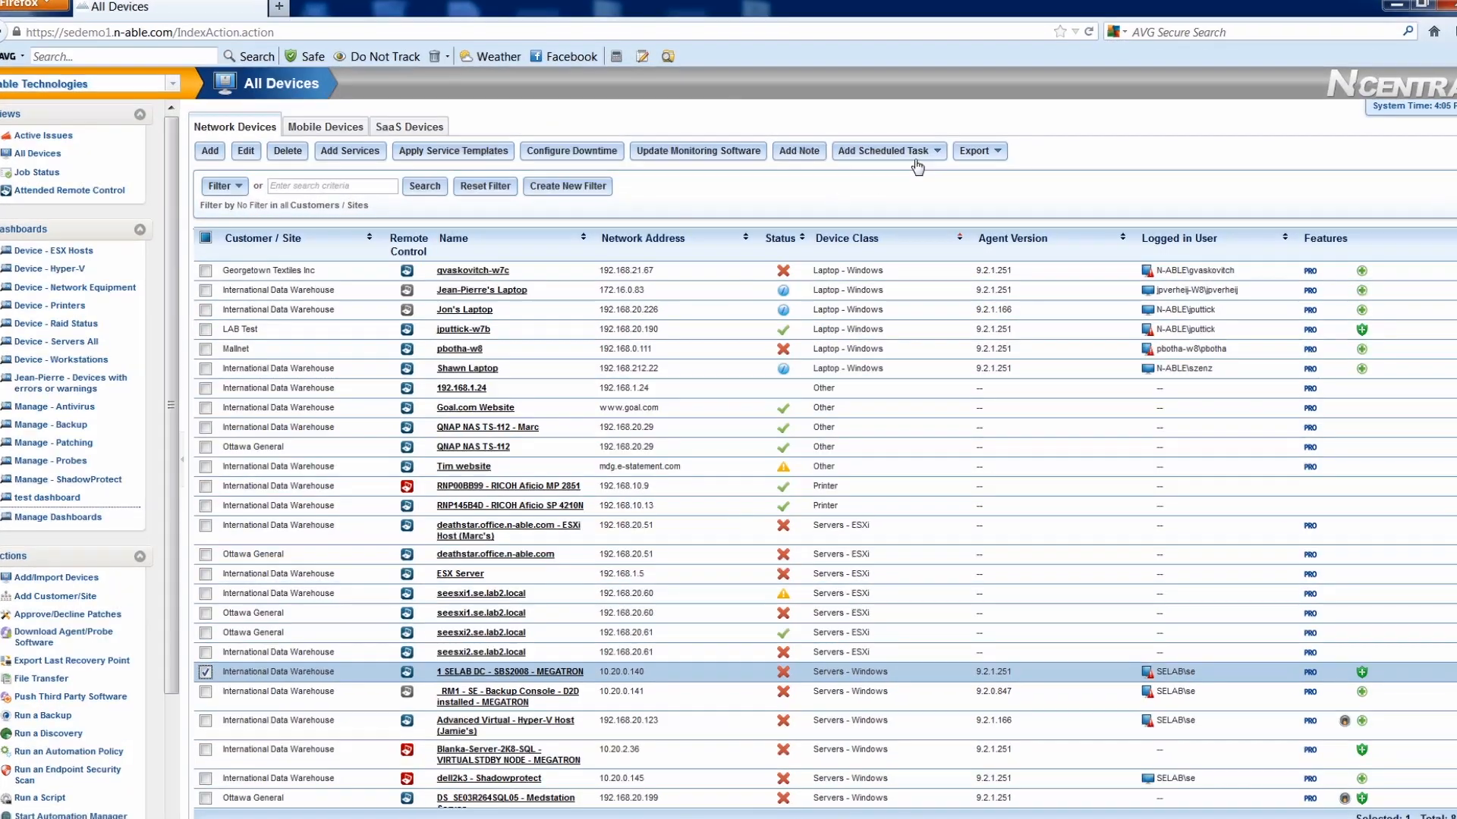
- Start a scheduled automation policy task for the selected server and choose Send Message to Logged on User as its repository item
click(927, 154)
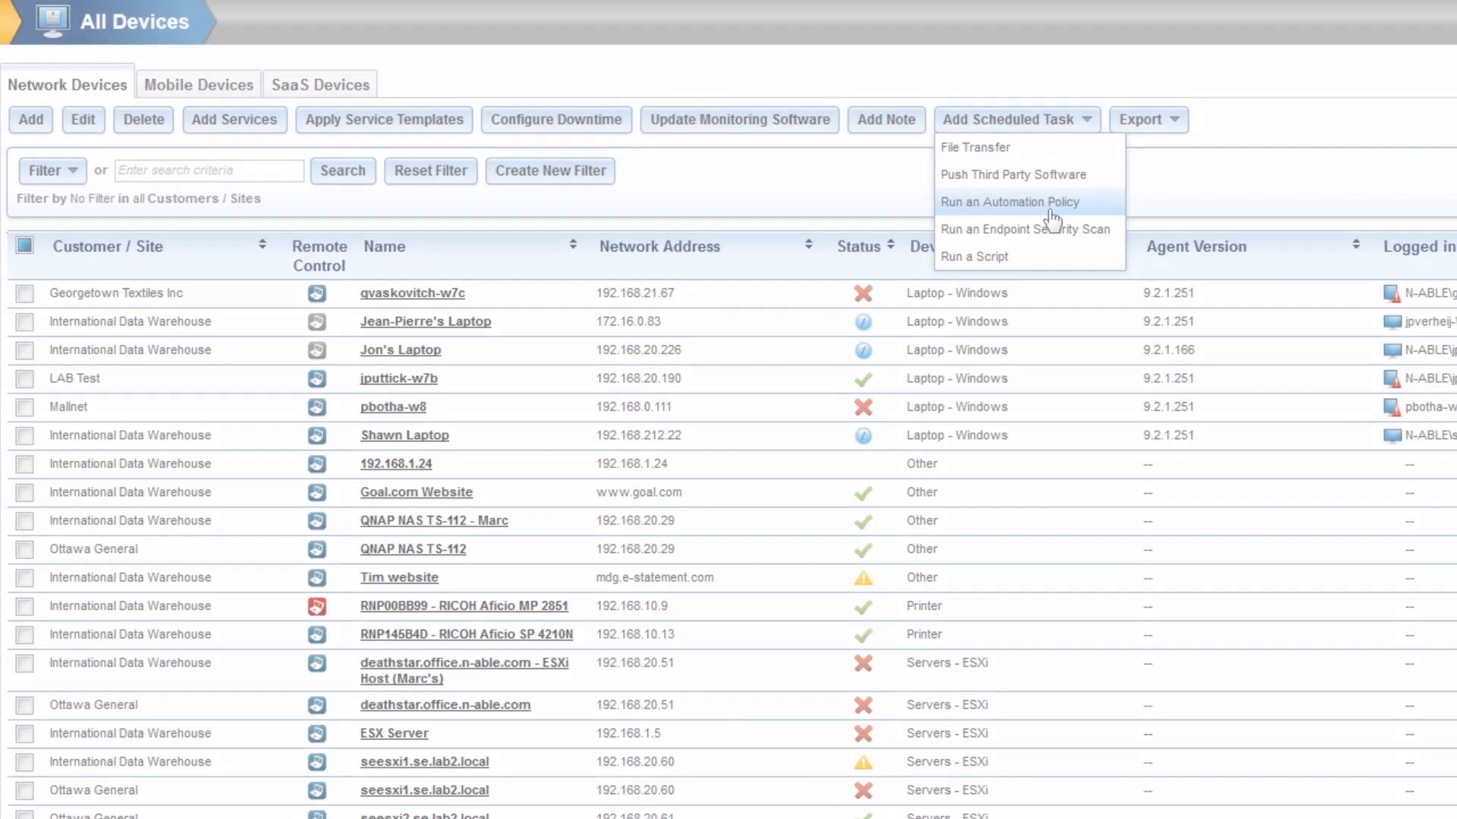
click(1050, 211)
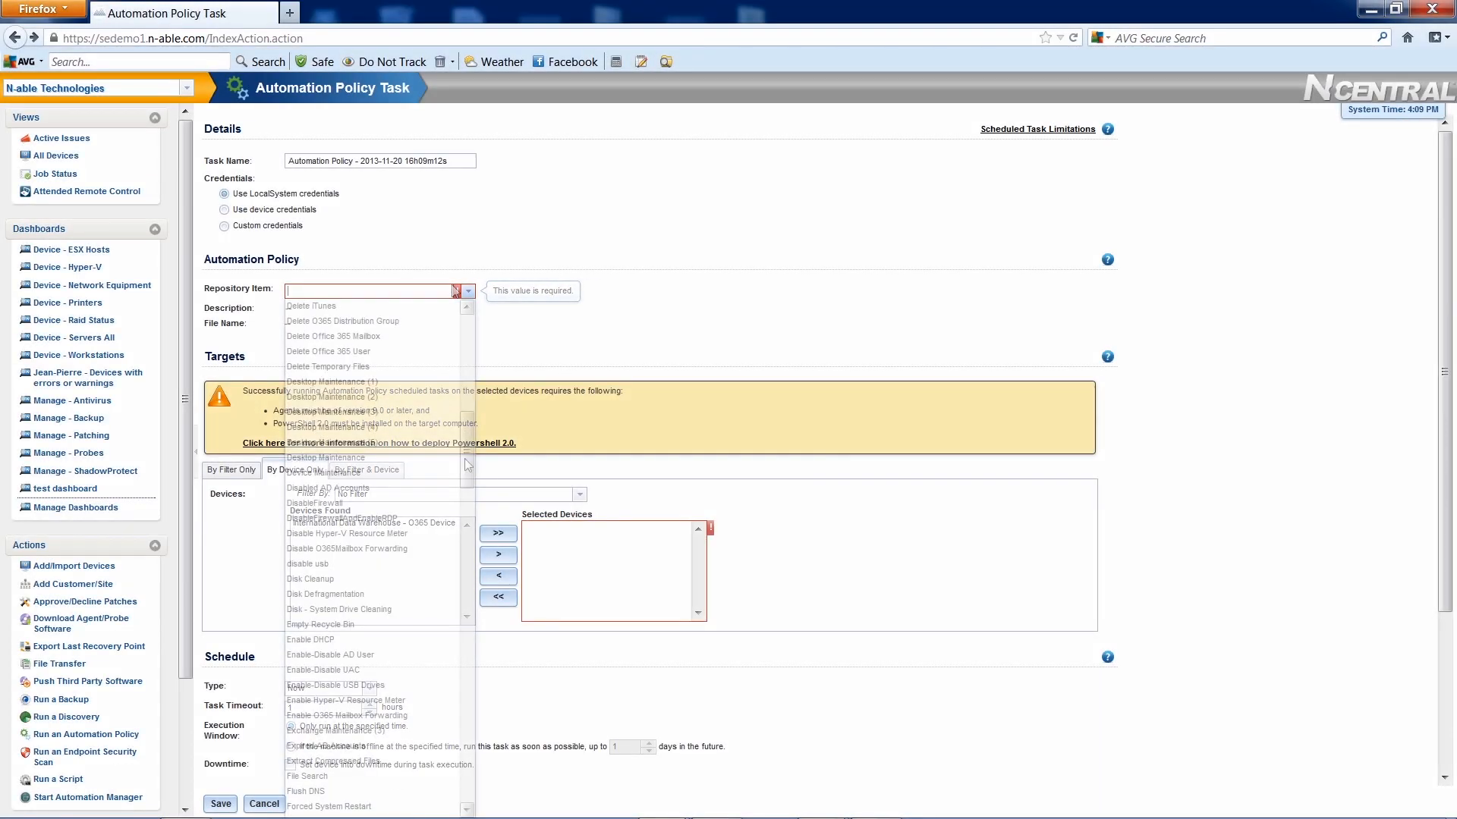
drag(466, 464, 472, 686)
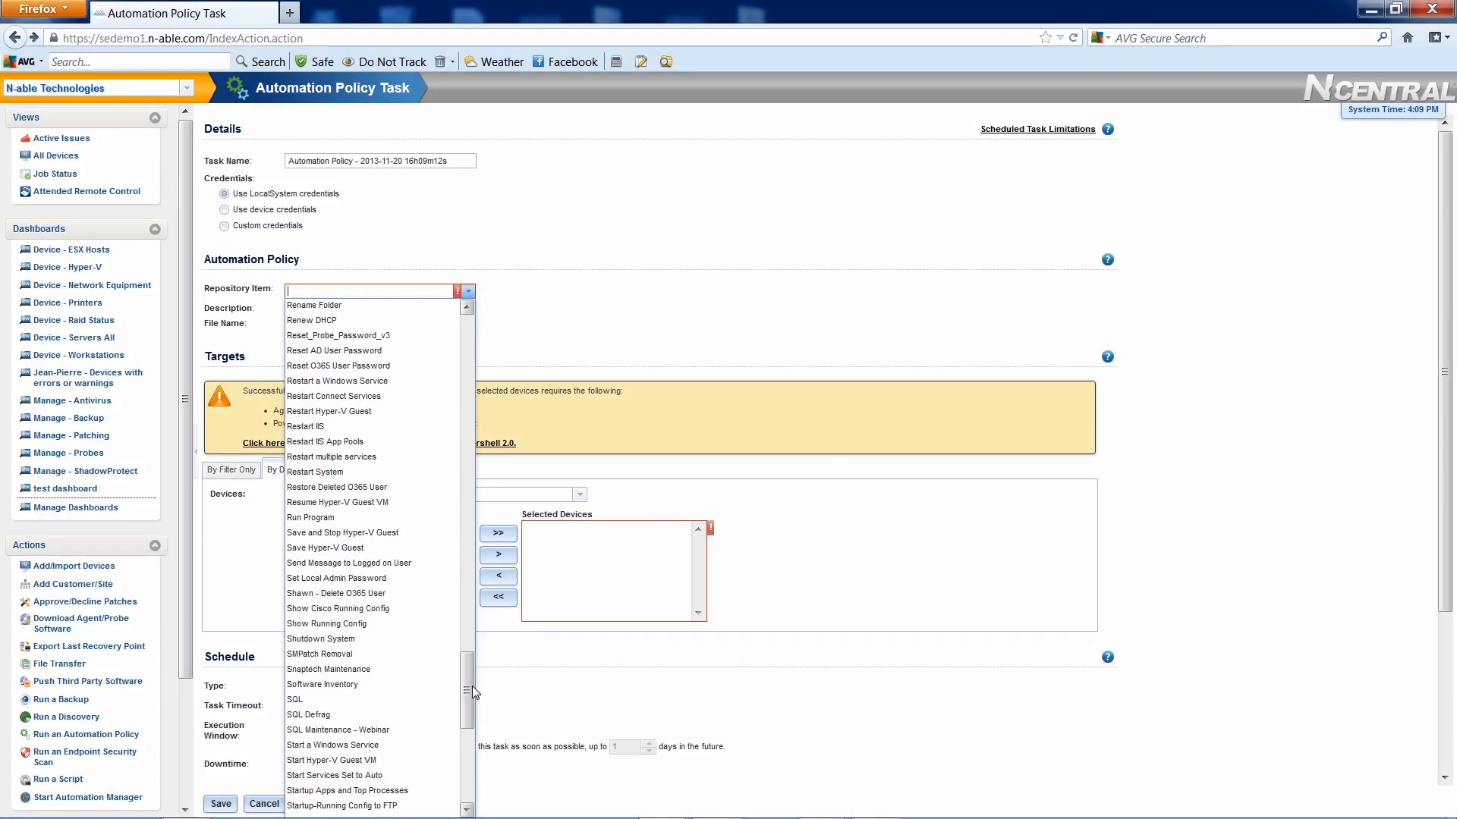
click(387, 567)
scroll(380, 569, down, 3)
click(369, 560)
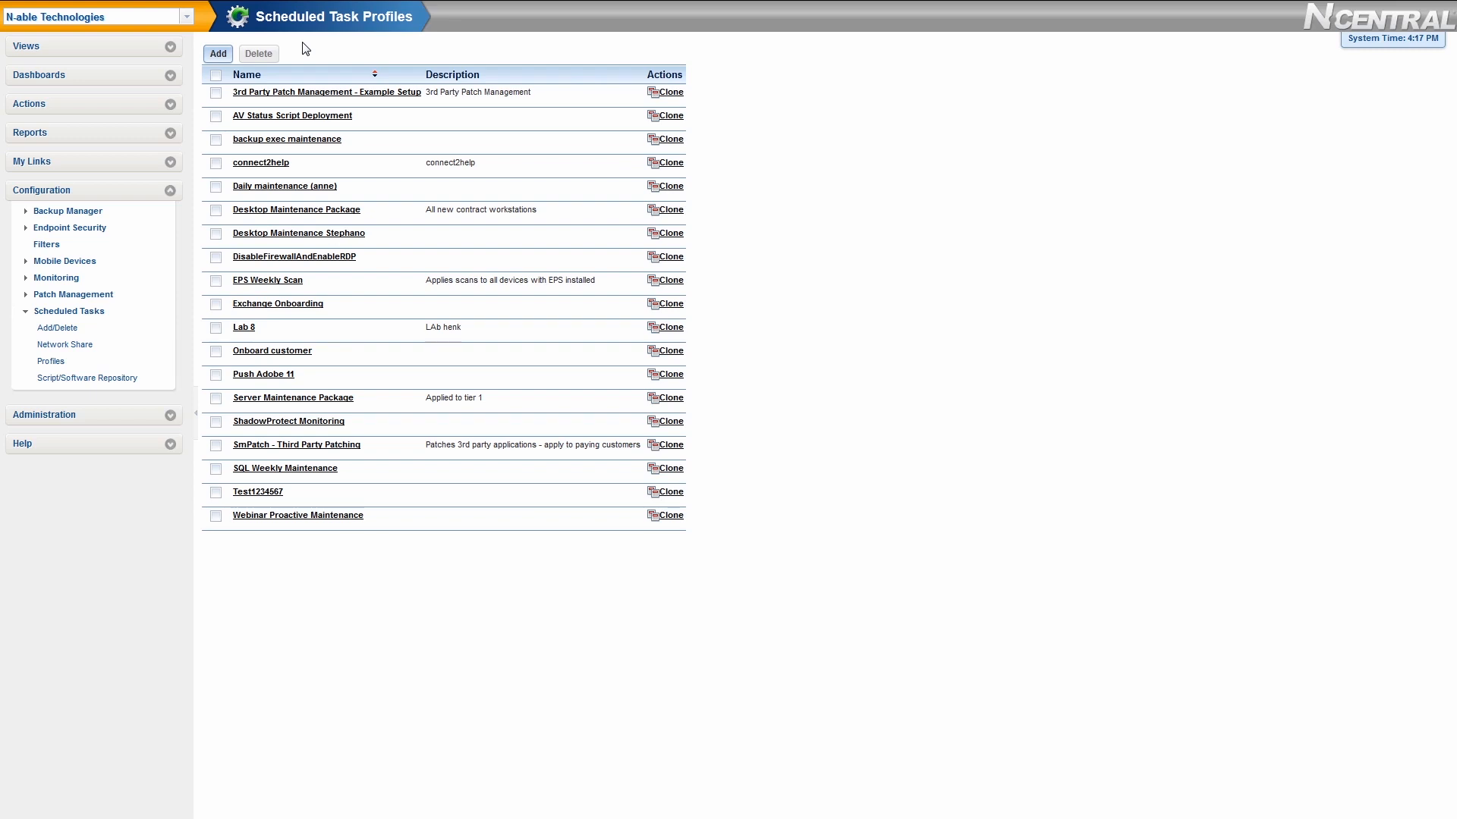
- Start a new scheduled task profile and open the choice of task types it can contain
click(219, 55)
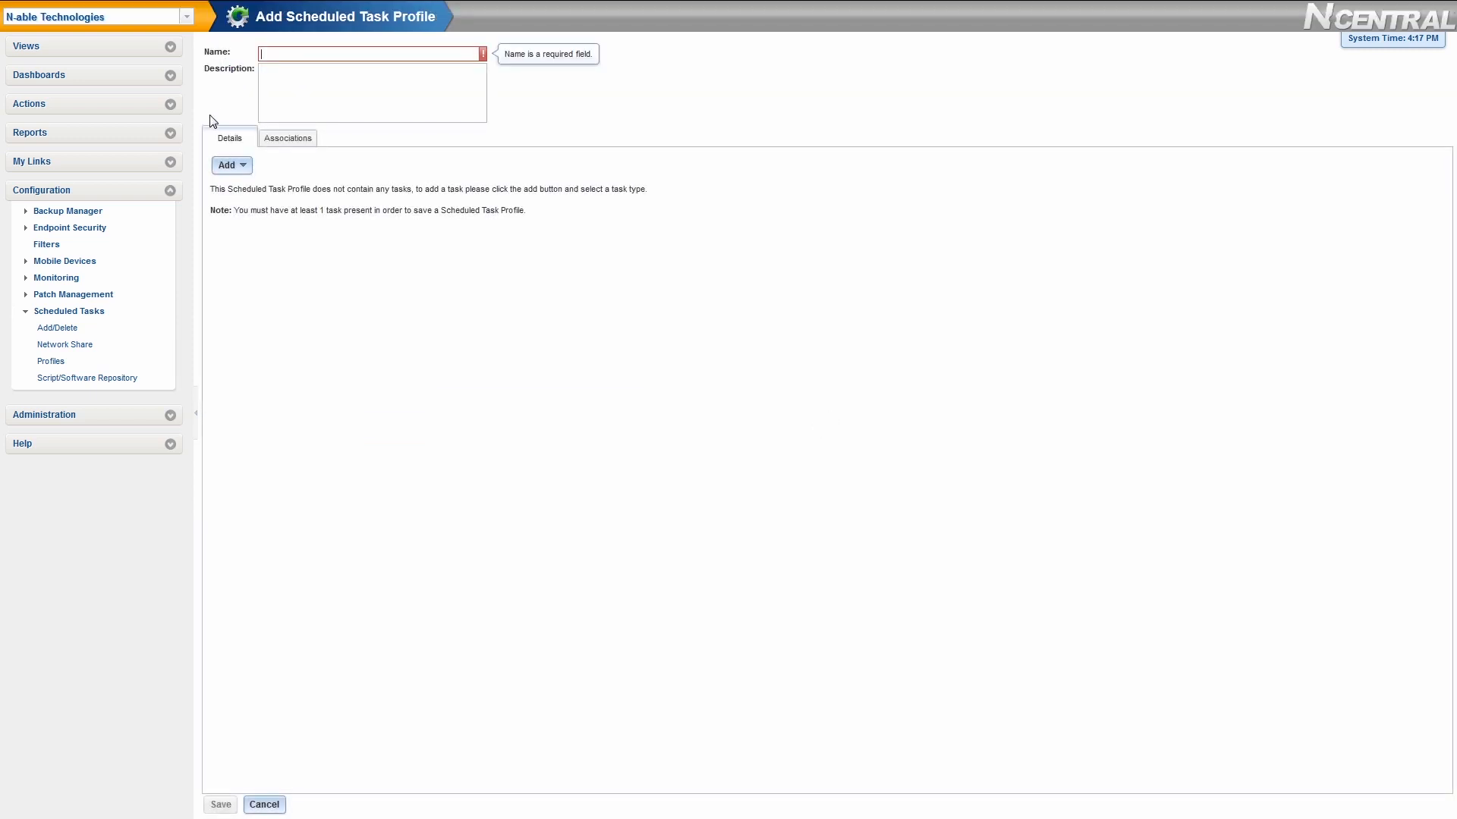
click(245, 167)
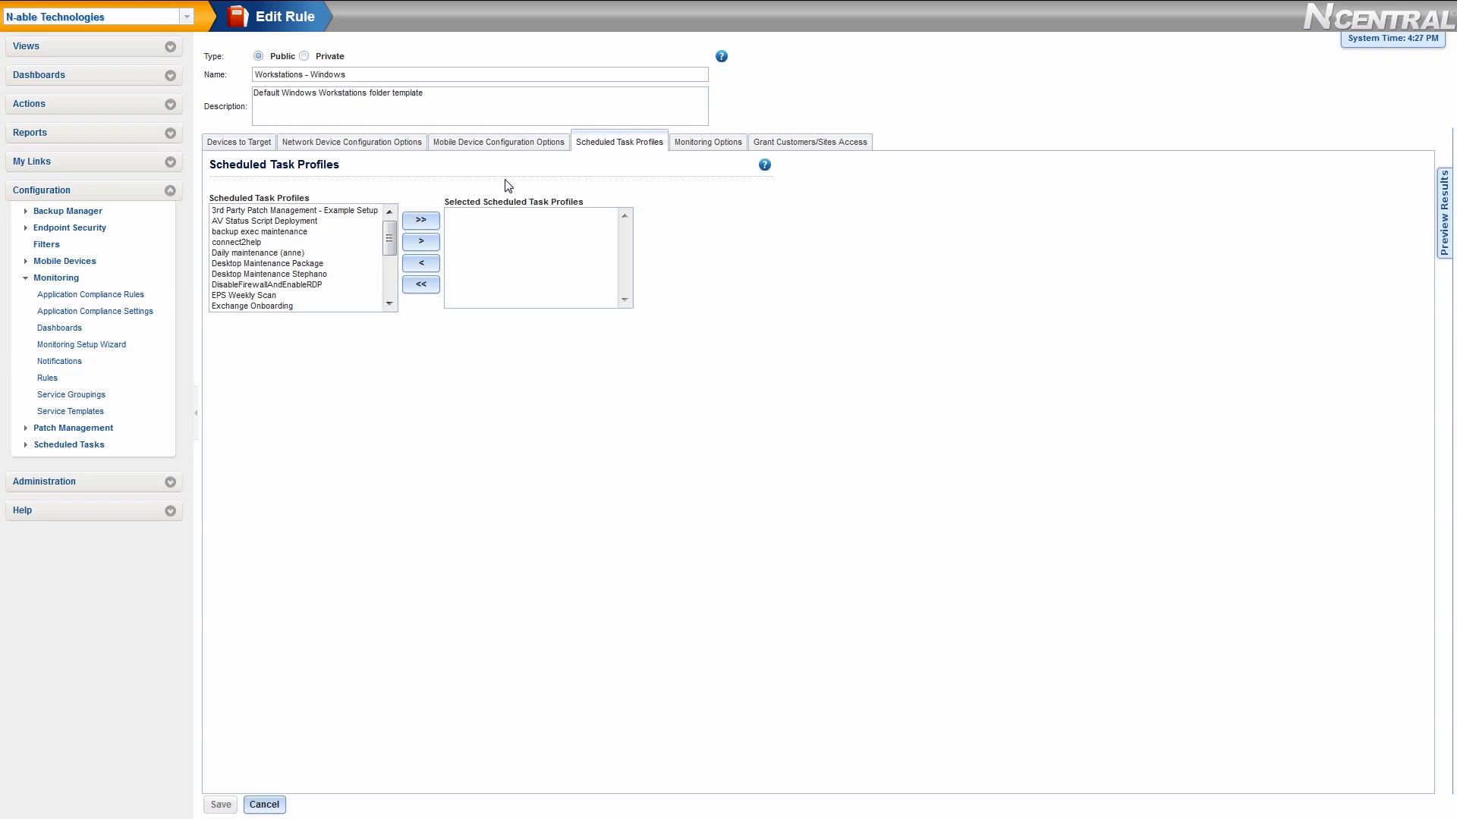
- Add the Desktop Maintenance Package task profile to the Workstations - Windows rule and review the rule's selected notification profile and service template
click(319, 262)
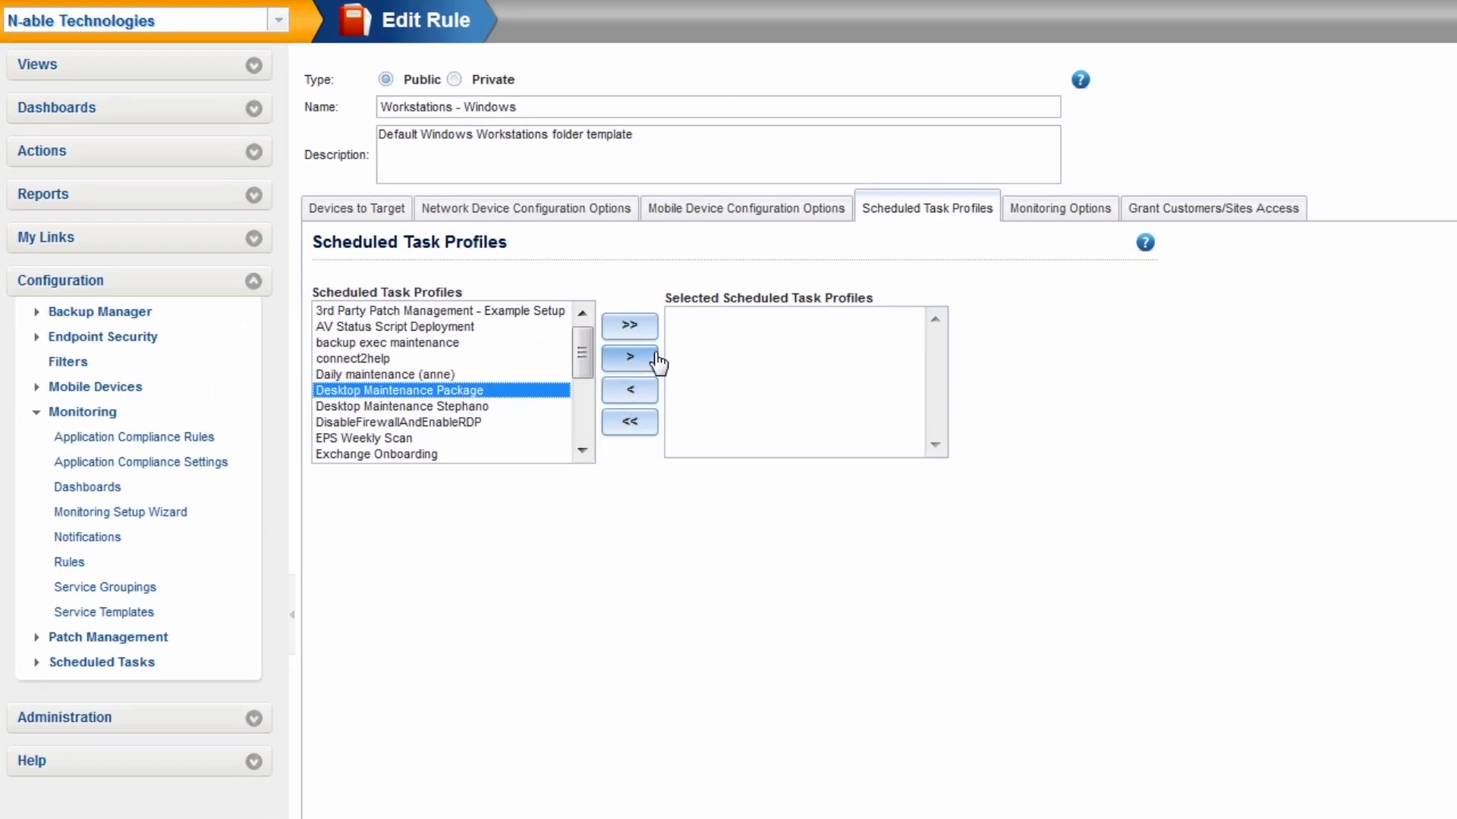
click(657, 364)
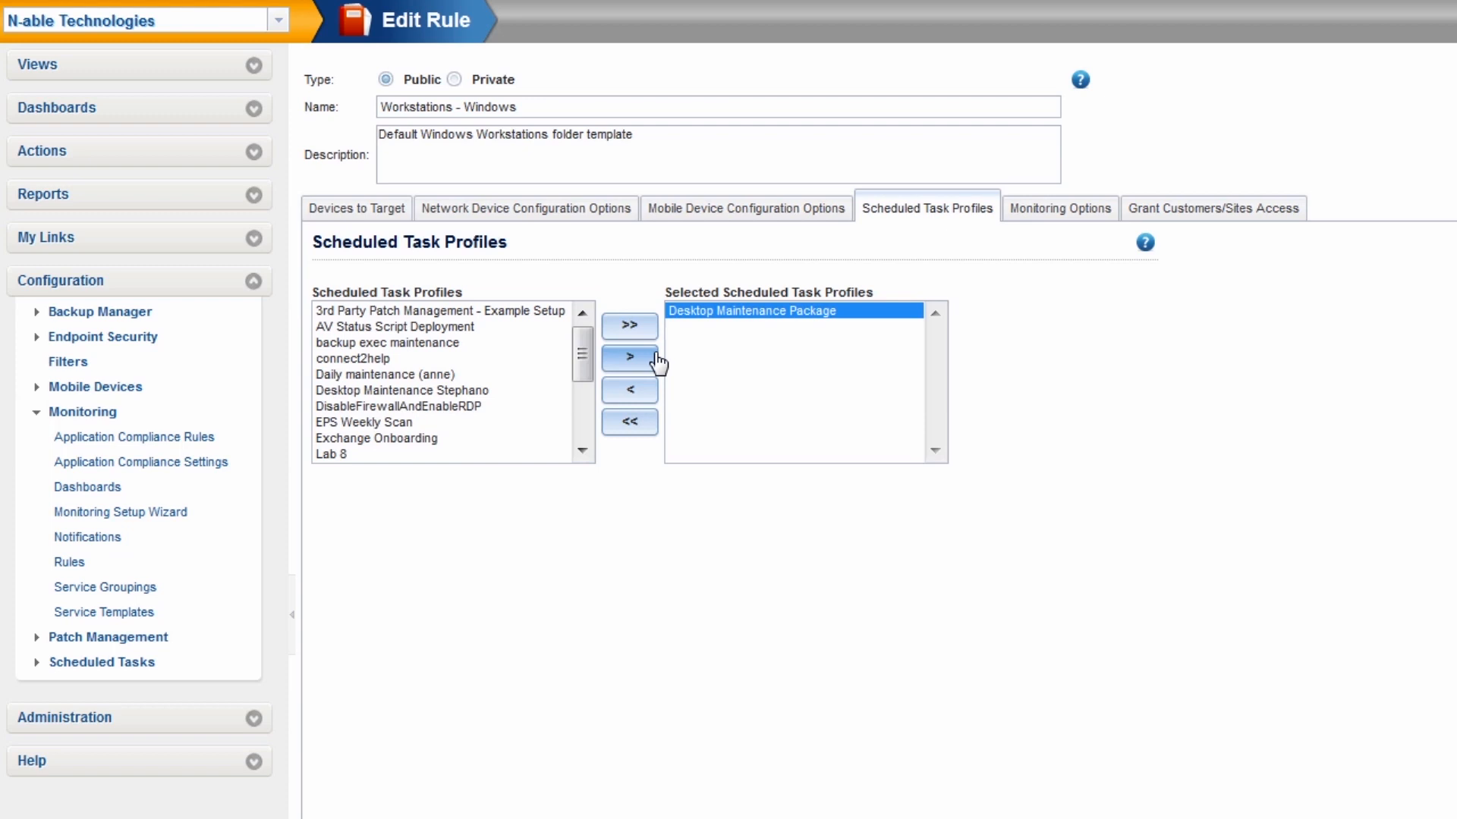
click(1078, 213)
click(900, 556)
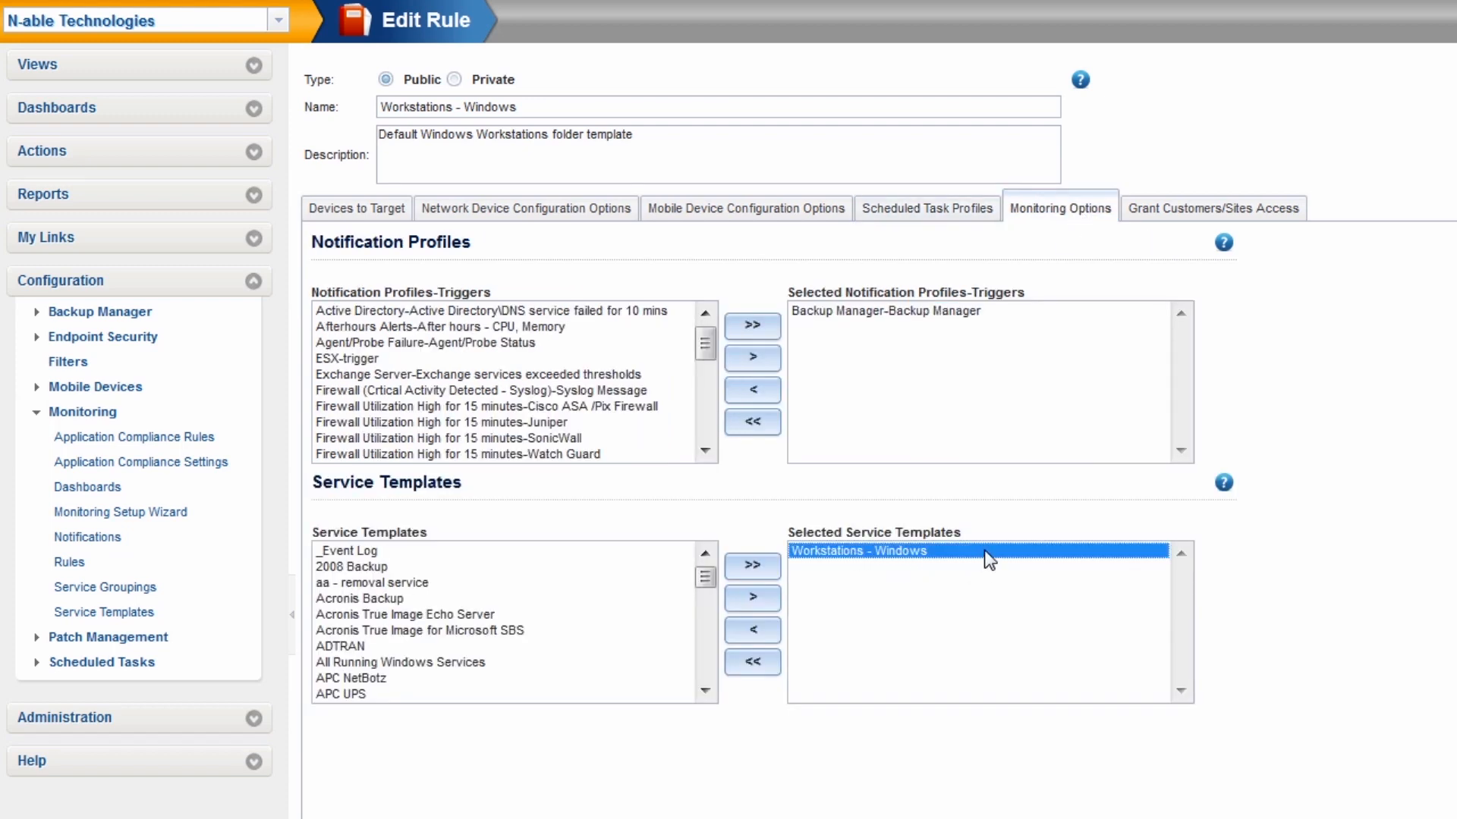
click(977, 302)
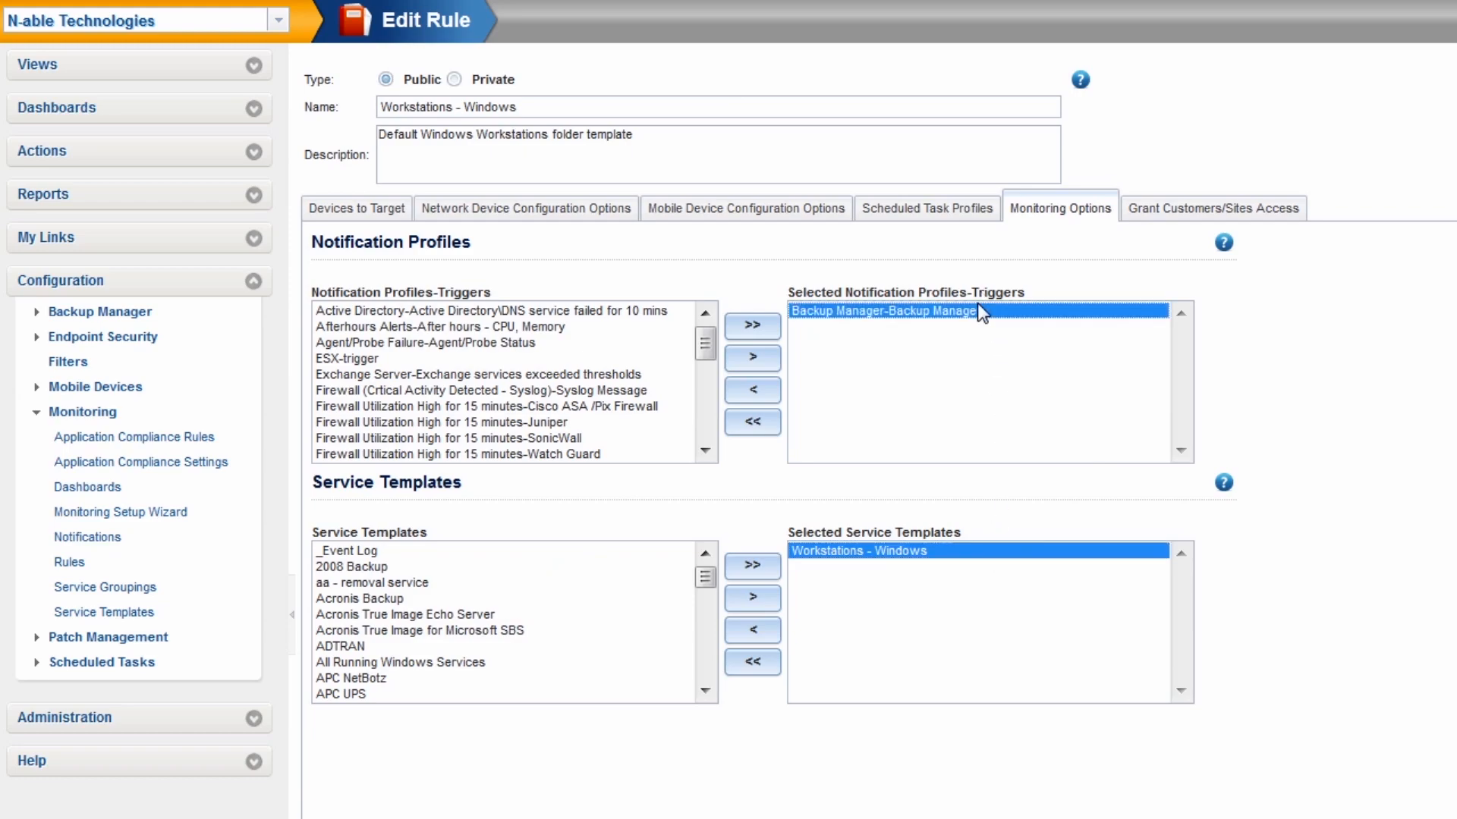
click(598, 212)
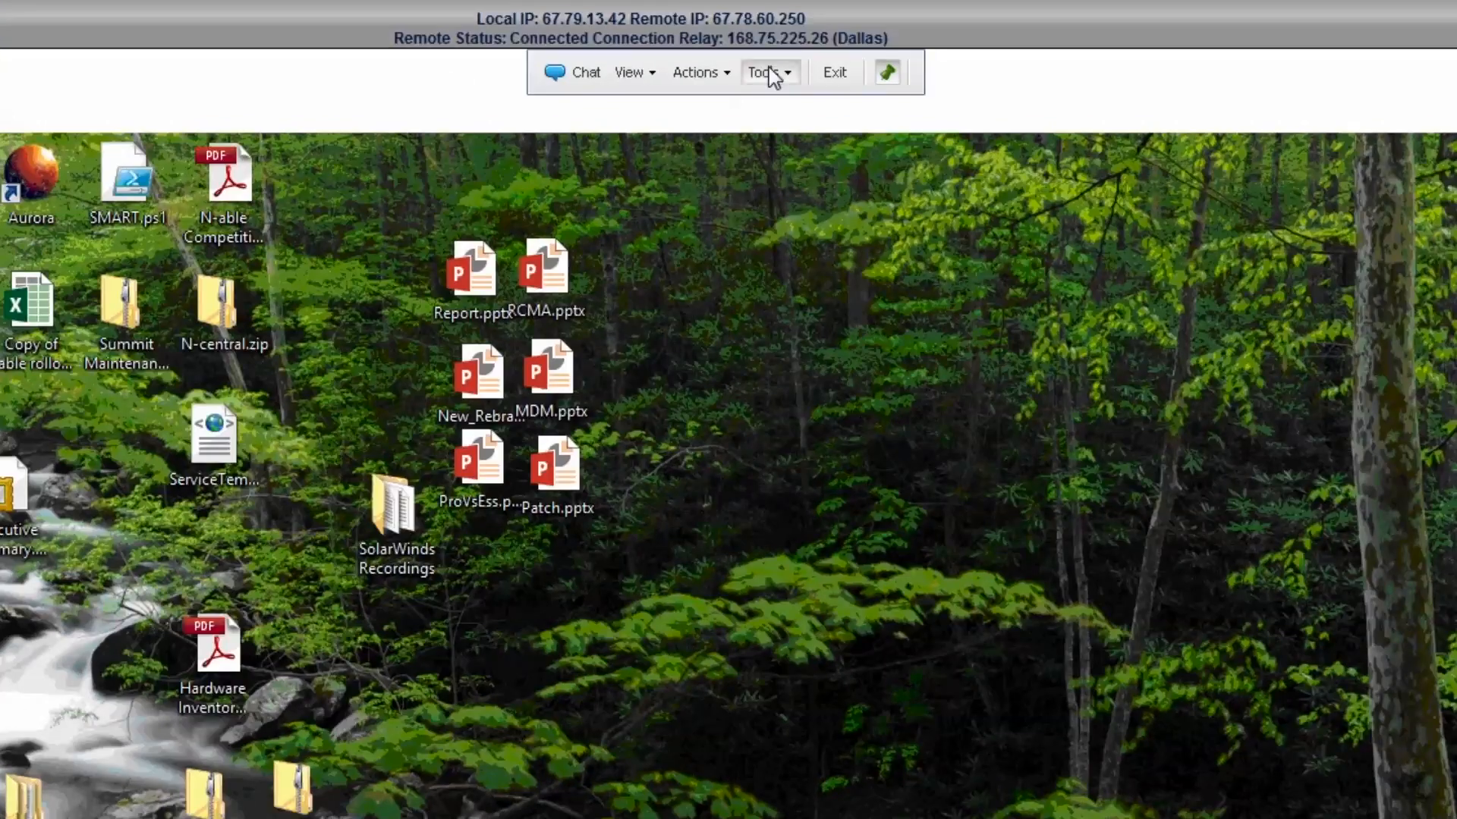
- Look through the tools, actions and view options available in the remote control session
click(747, 50)
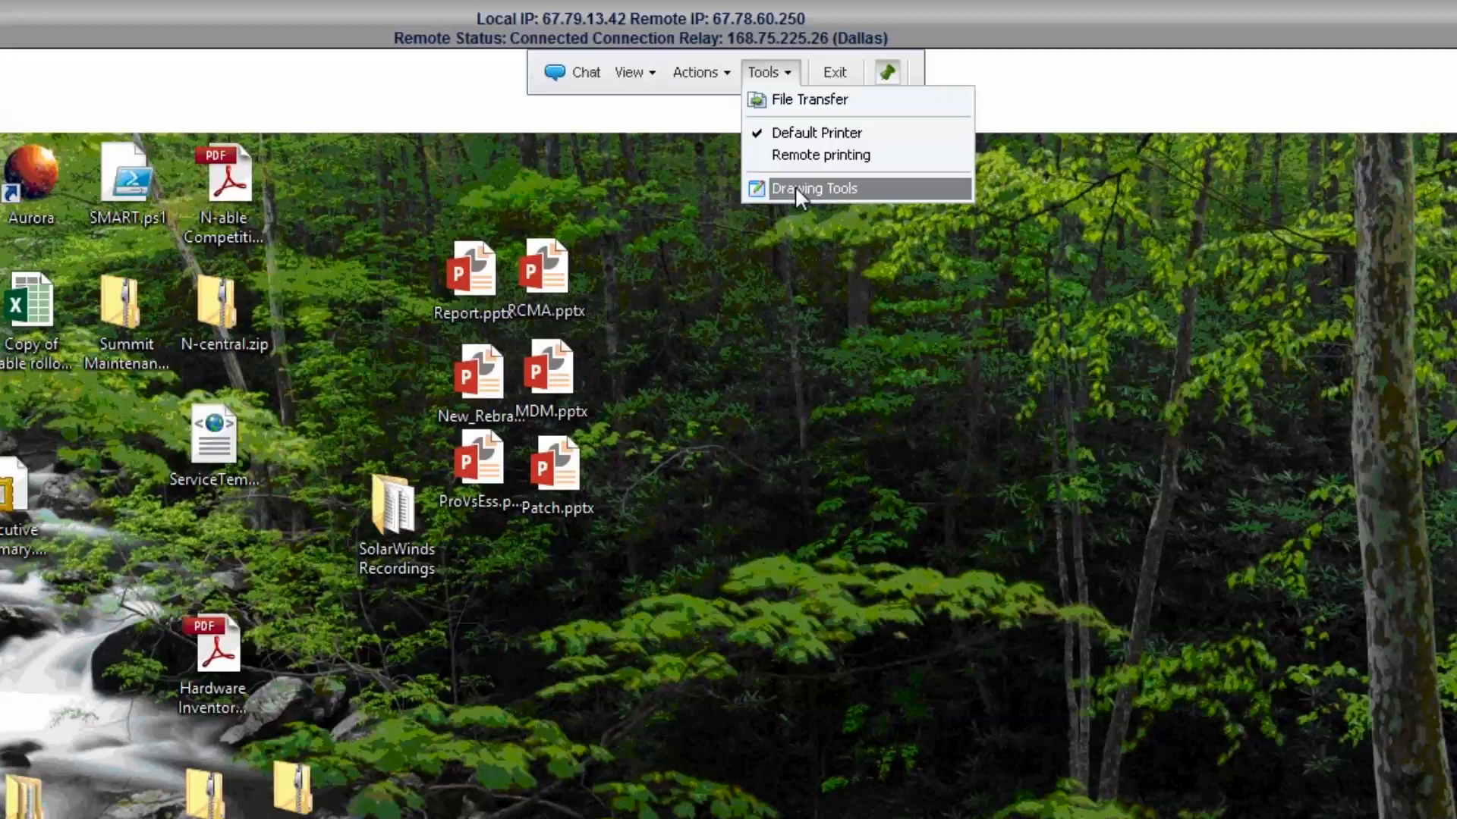
click(701, 74)
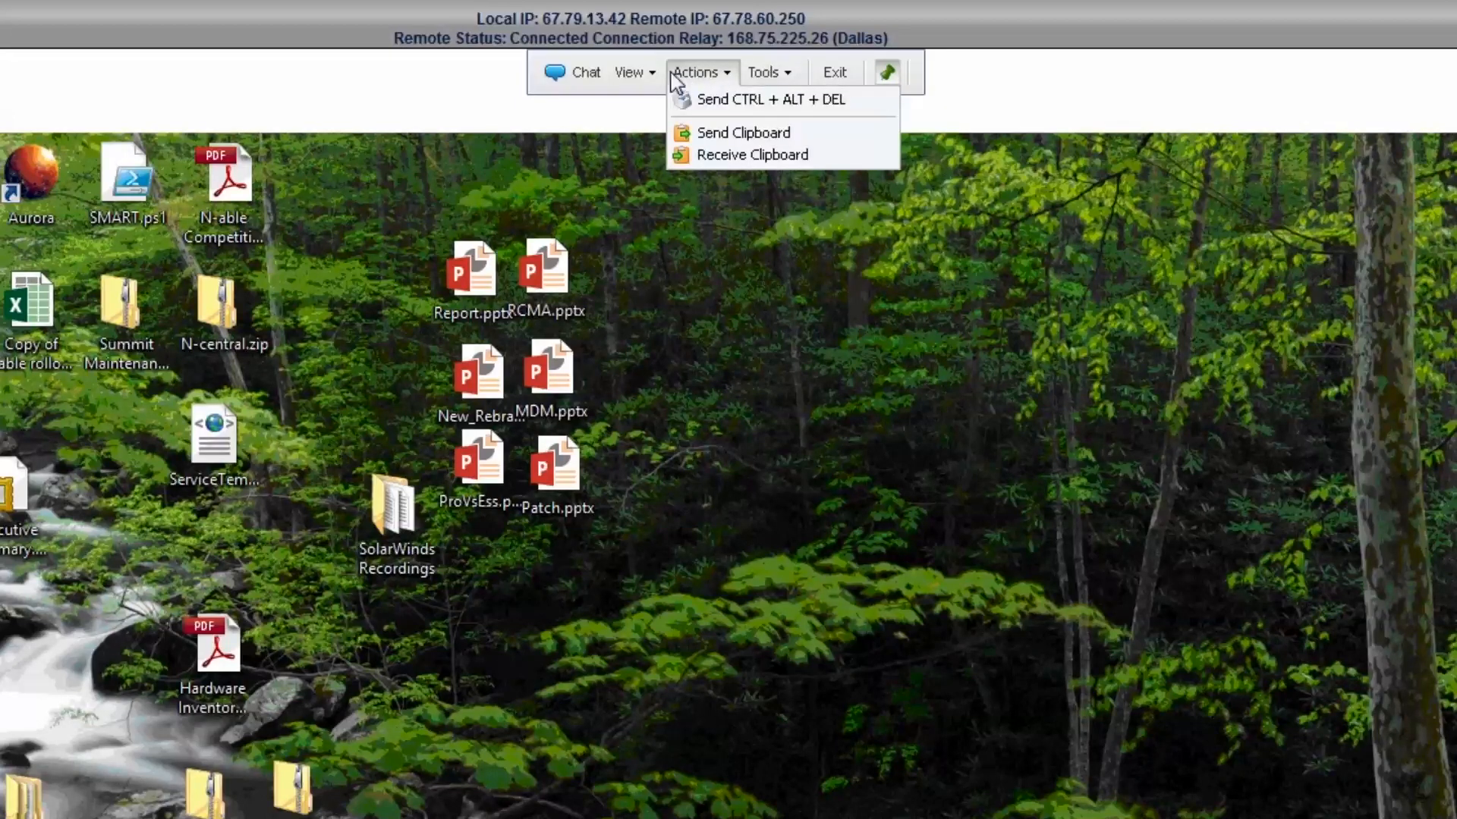
click(636, 76)
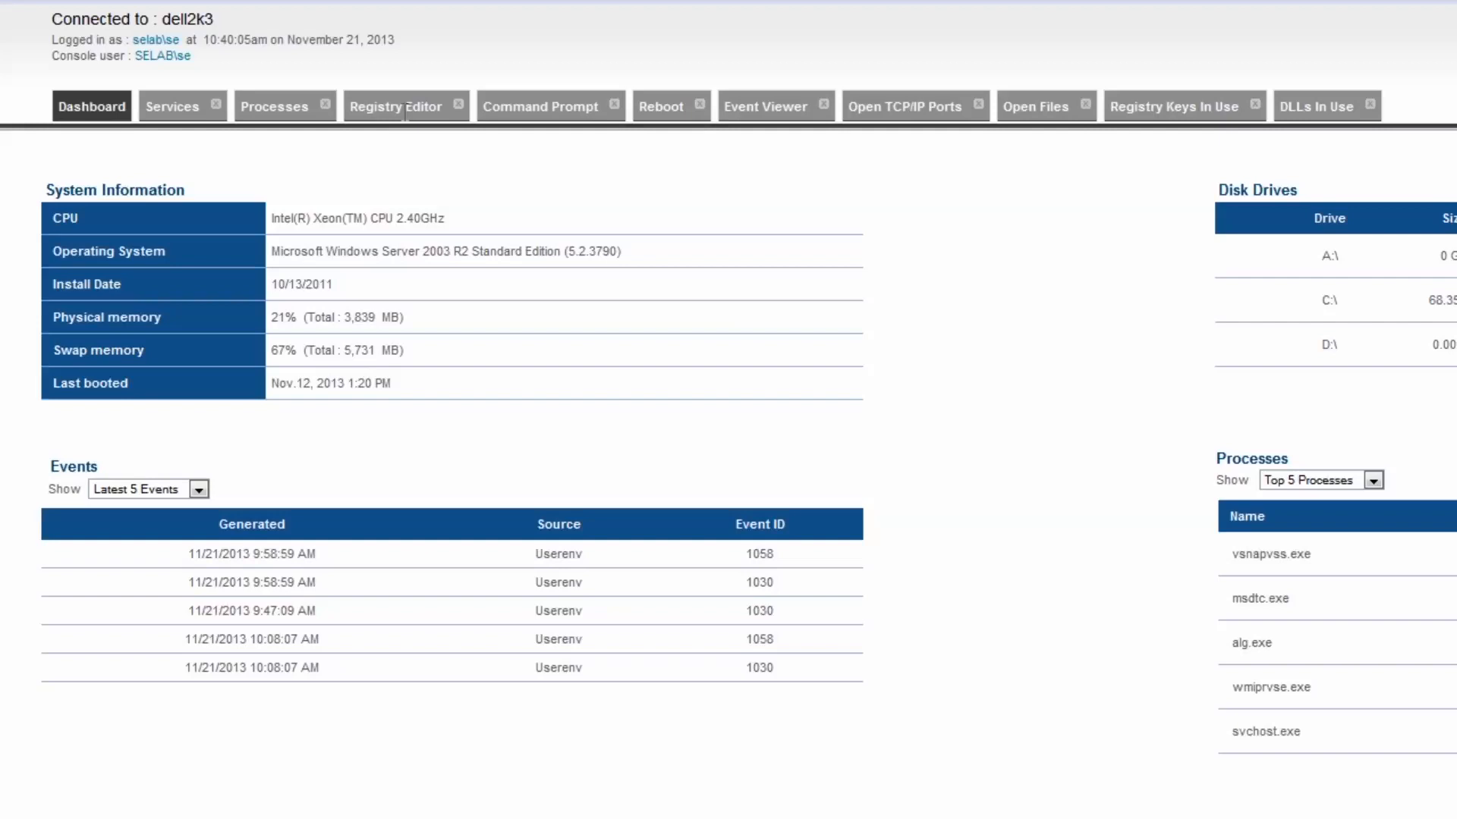
- Examine dell2k3's registry editor, command prompt, services, processes, reboot options and event viewer in the remote support console
click(406, 112)
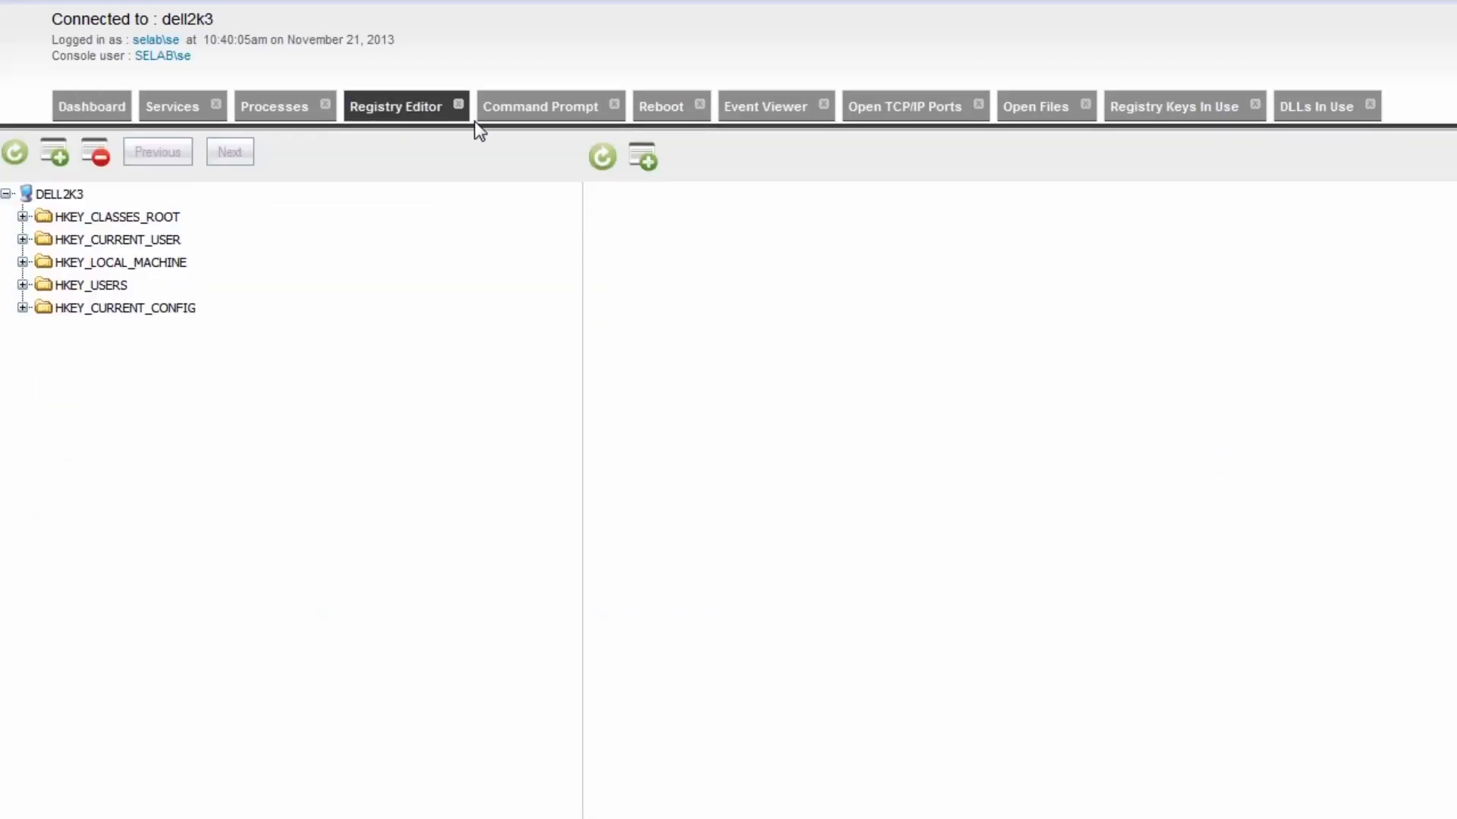
click(534, 99)
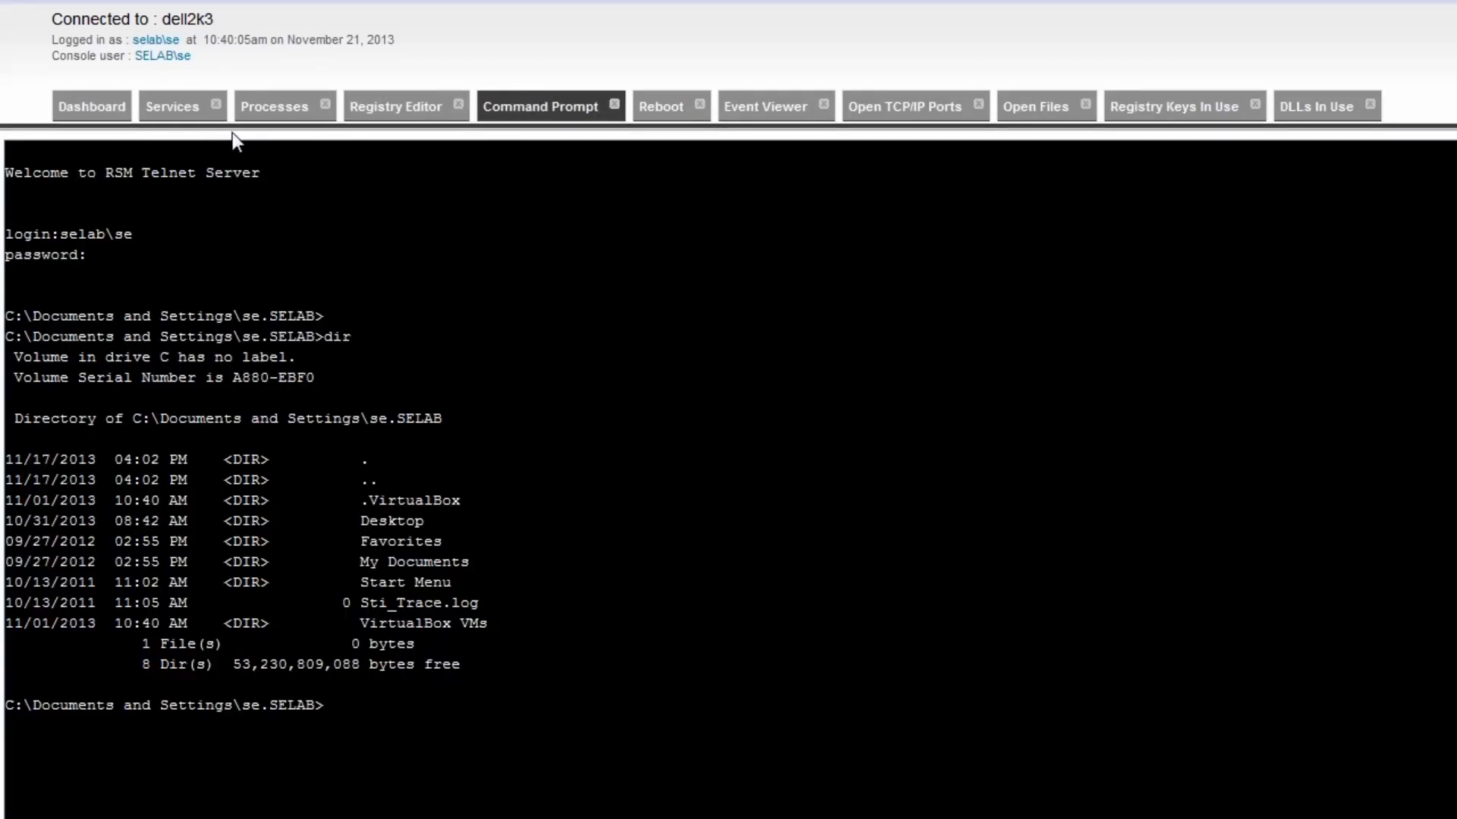
click(199, 113)
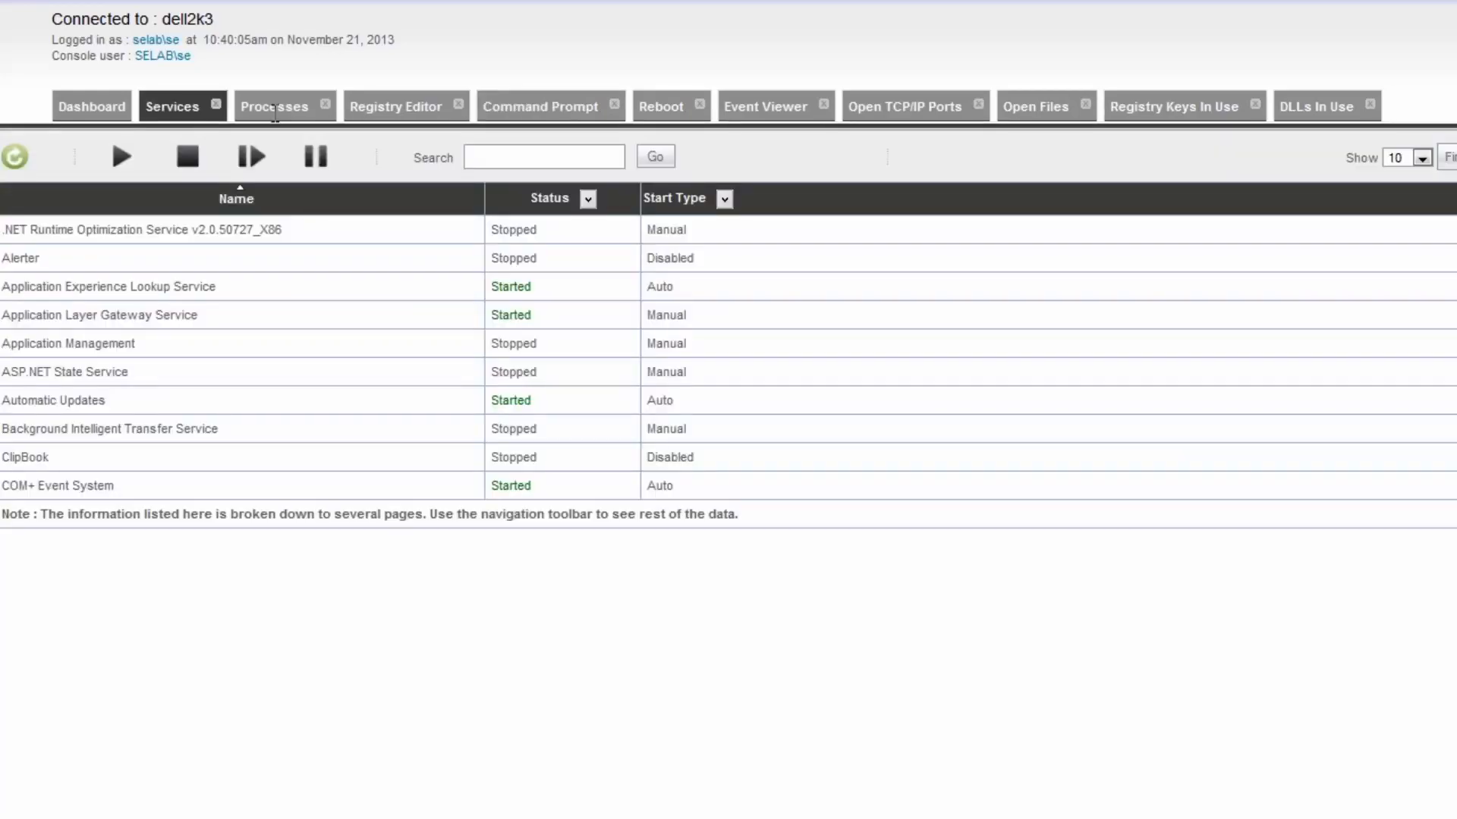
click(275, 114)
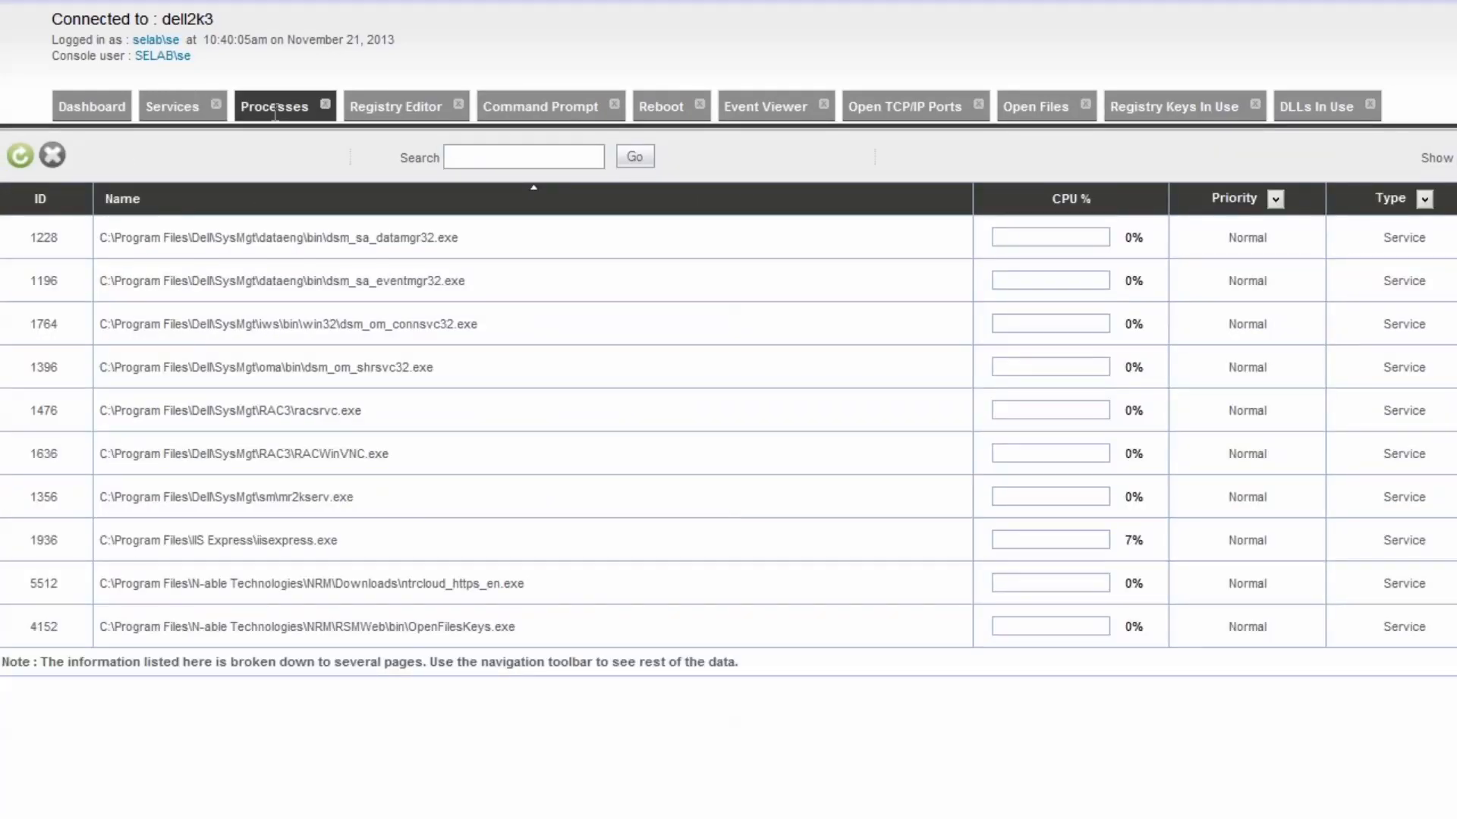
click(678, 116)
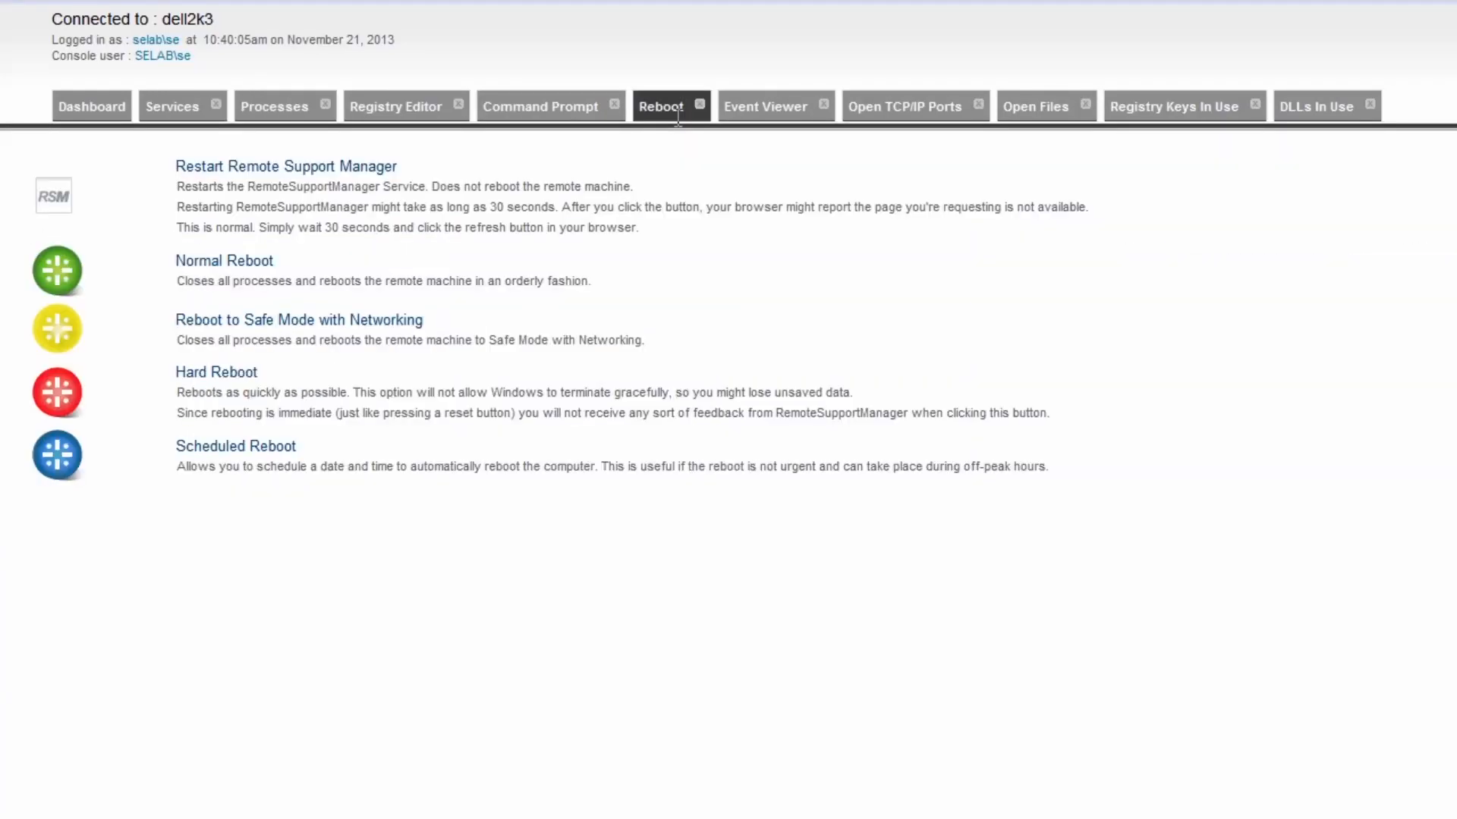
click(780, 112)
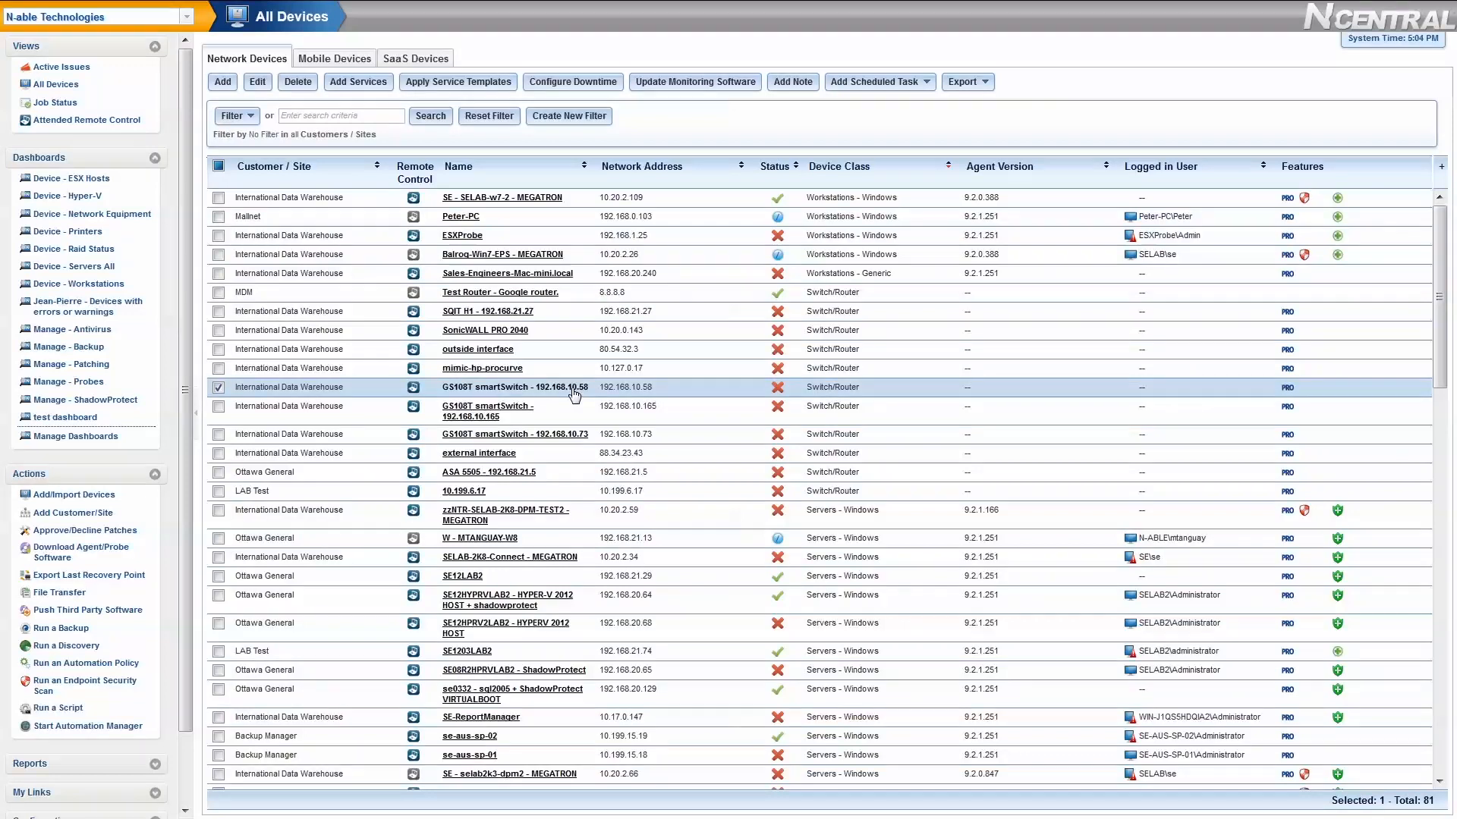
- Open the GS108T smartSwitch at 192.168.10.58 and look through its monitored interface and traffic services
click(577, 391)
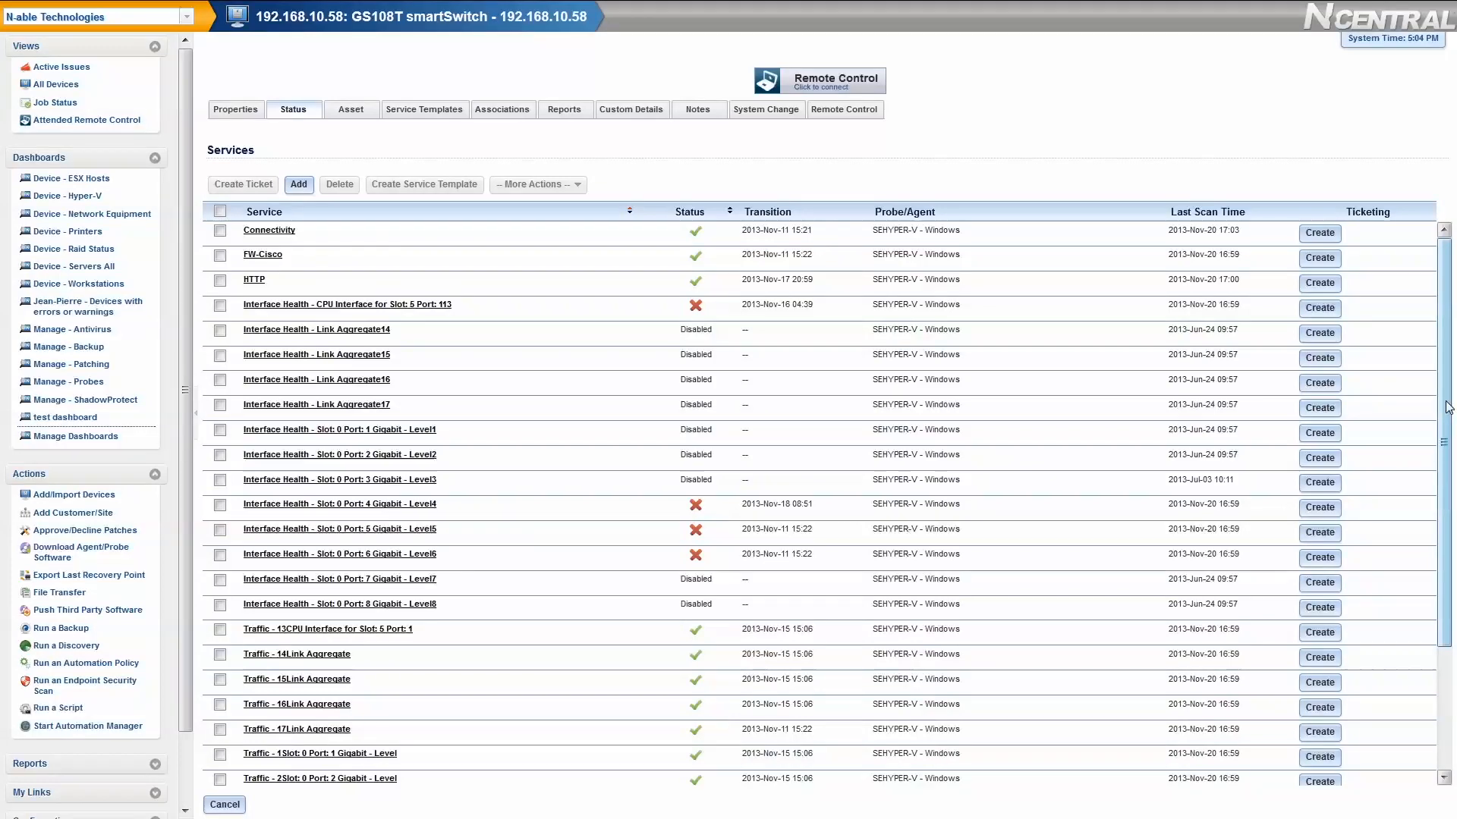
drag(1449, 408, 1454, 543)
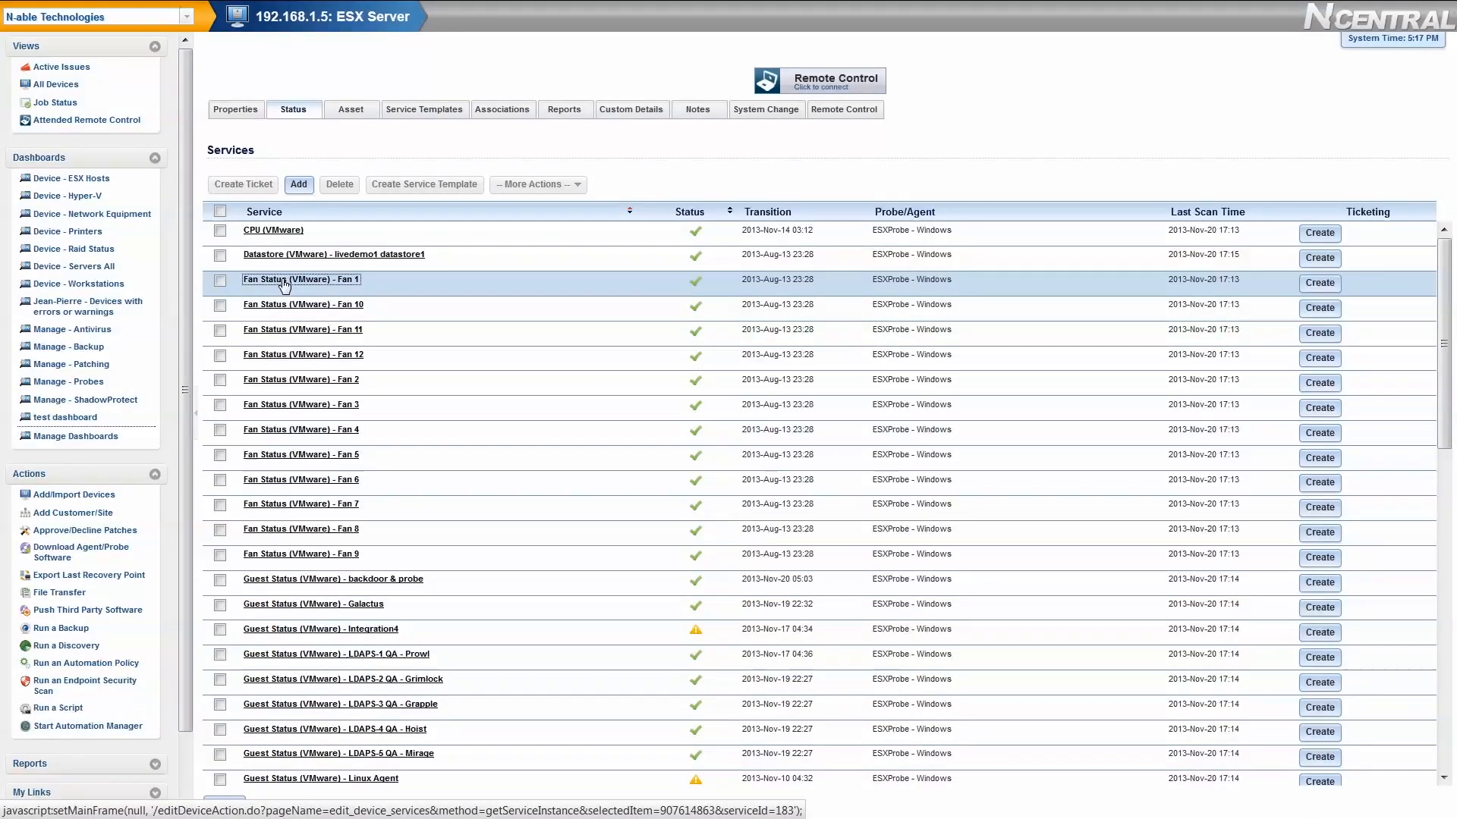
- Examine the ESX Server's Fan 1 status details and the Galactus guest's CPU, disk, memory and network performance
click(291, 290)
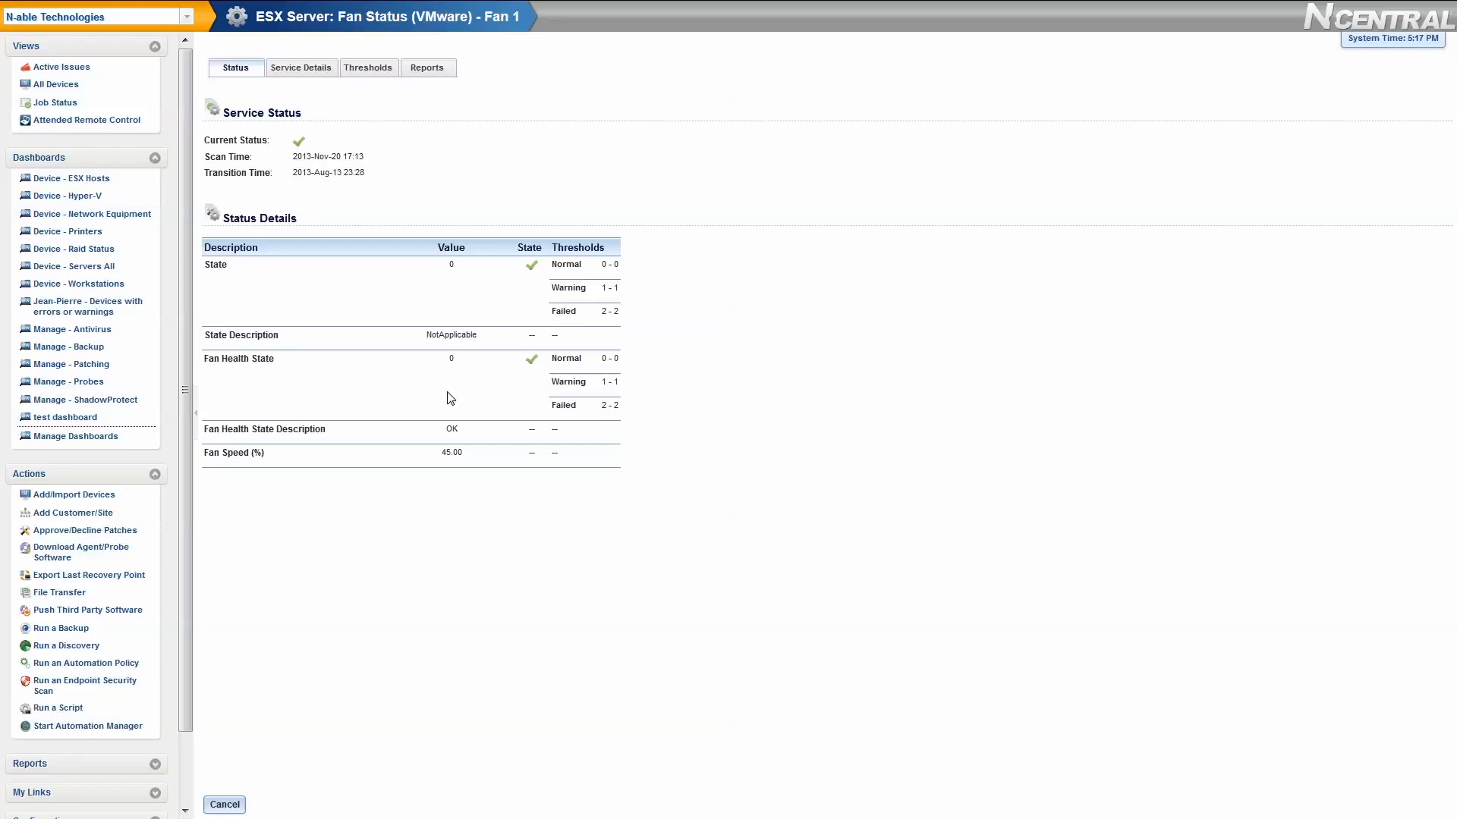
click(224, 805)
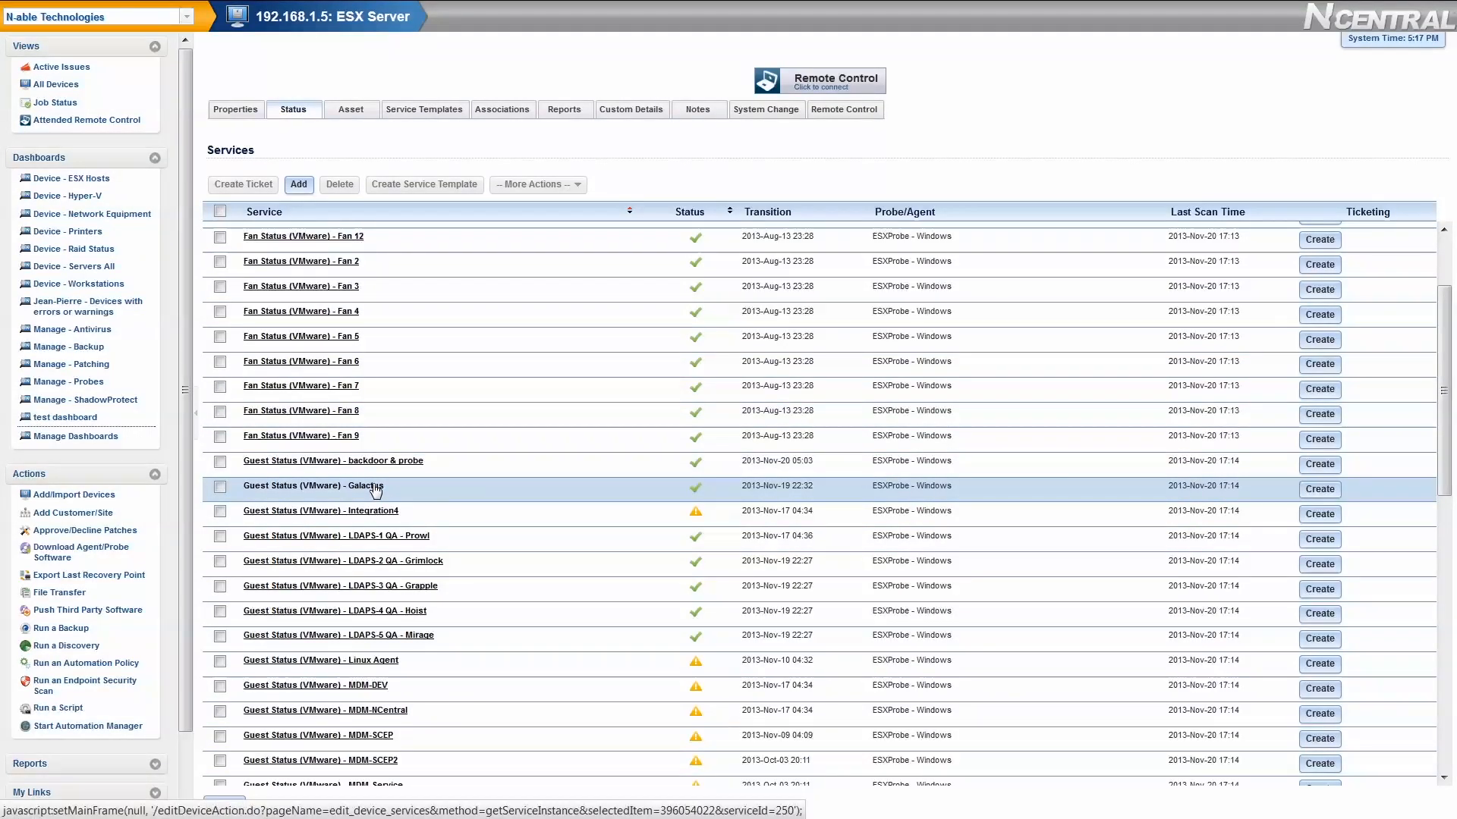
click(304, 493)
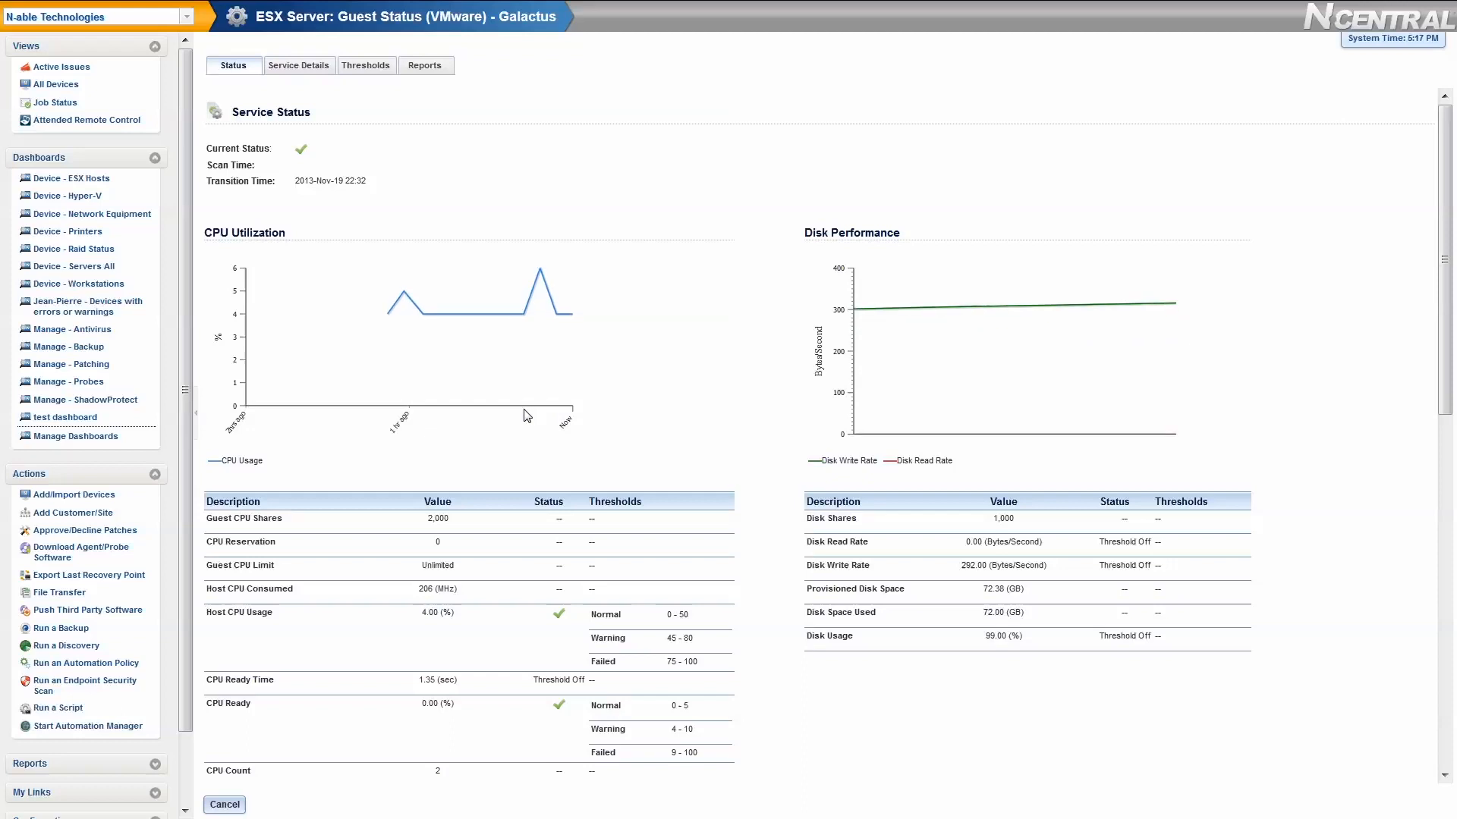
scroll(522, 394, down, 3)
scroll(522, 394, down, 3)
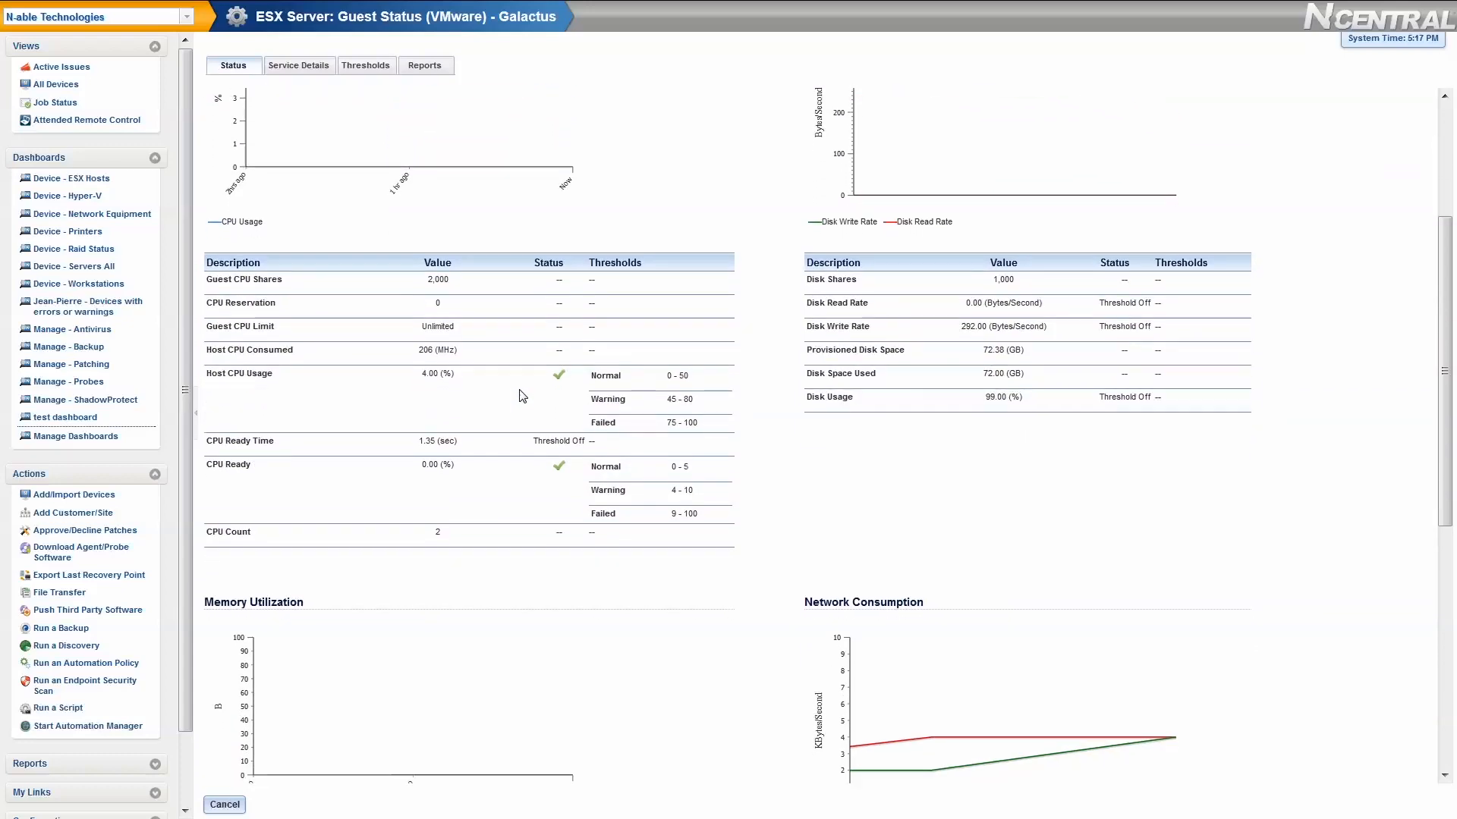
scroll(522, 394, up, 5)
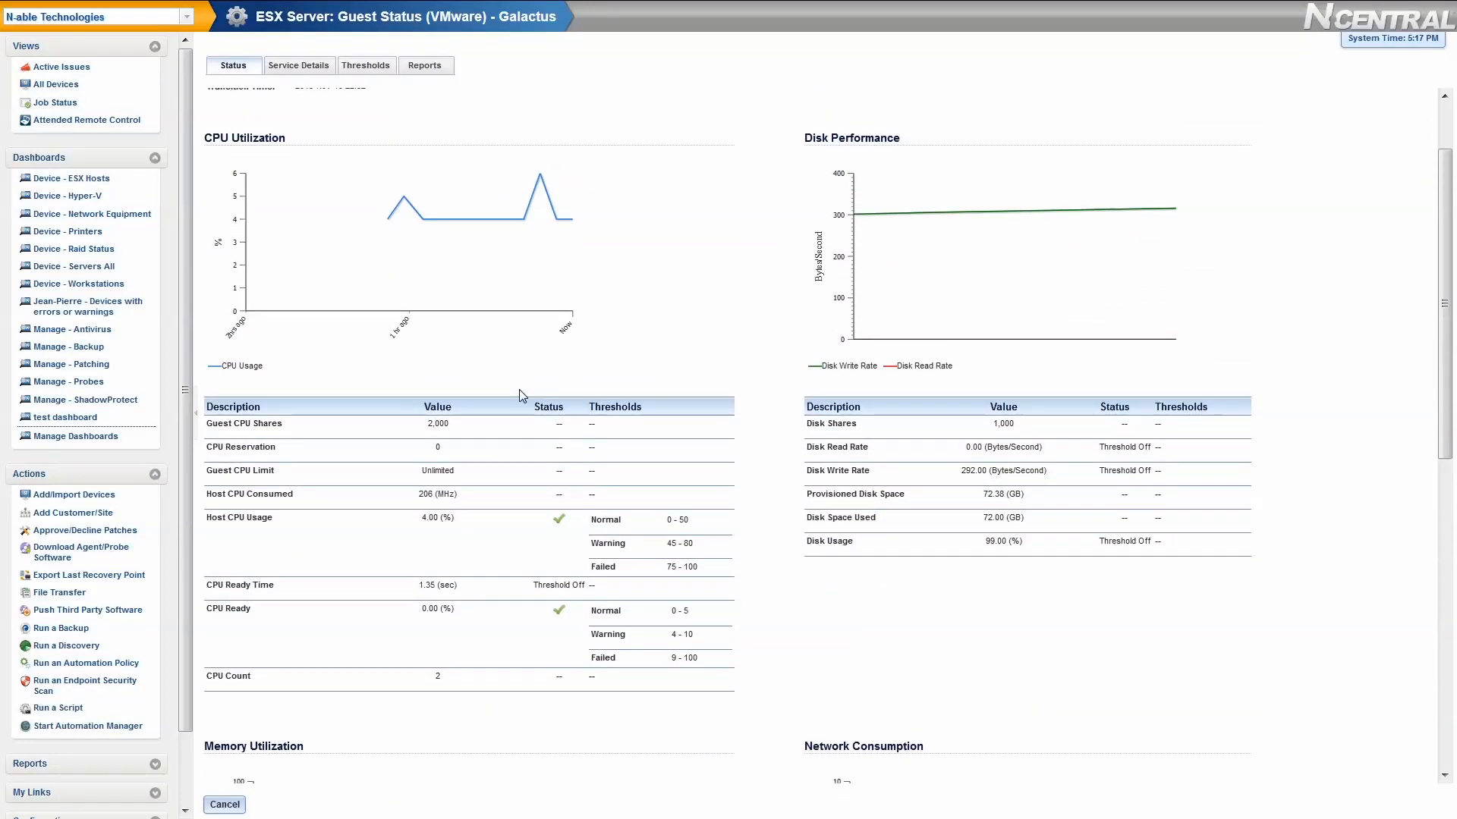
scroll(522, 393, up, 2)
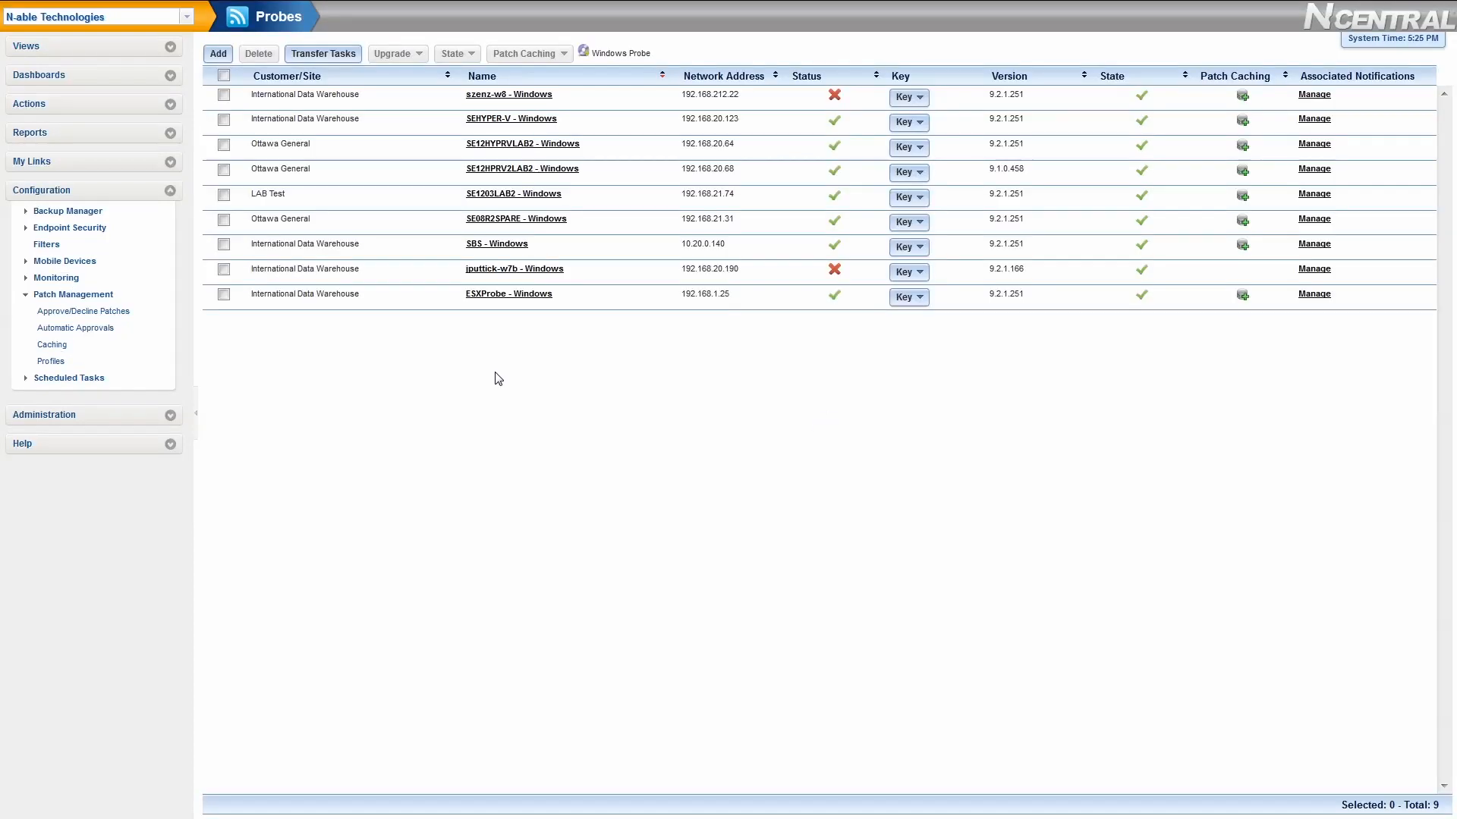
- Open the first listed Windows probe for editing and view its caching settings
click(531, 95)
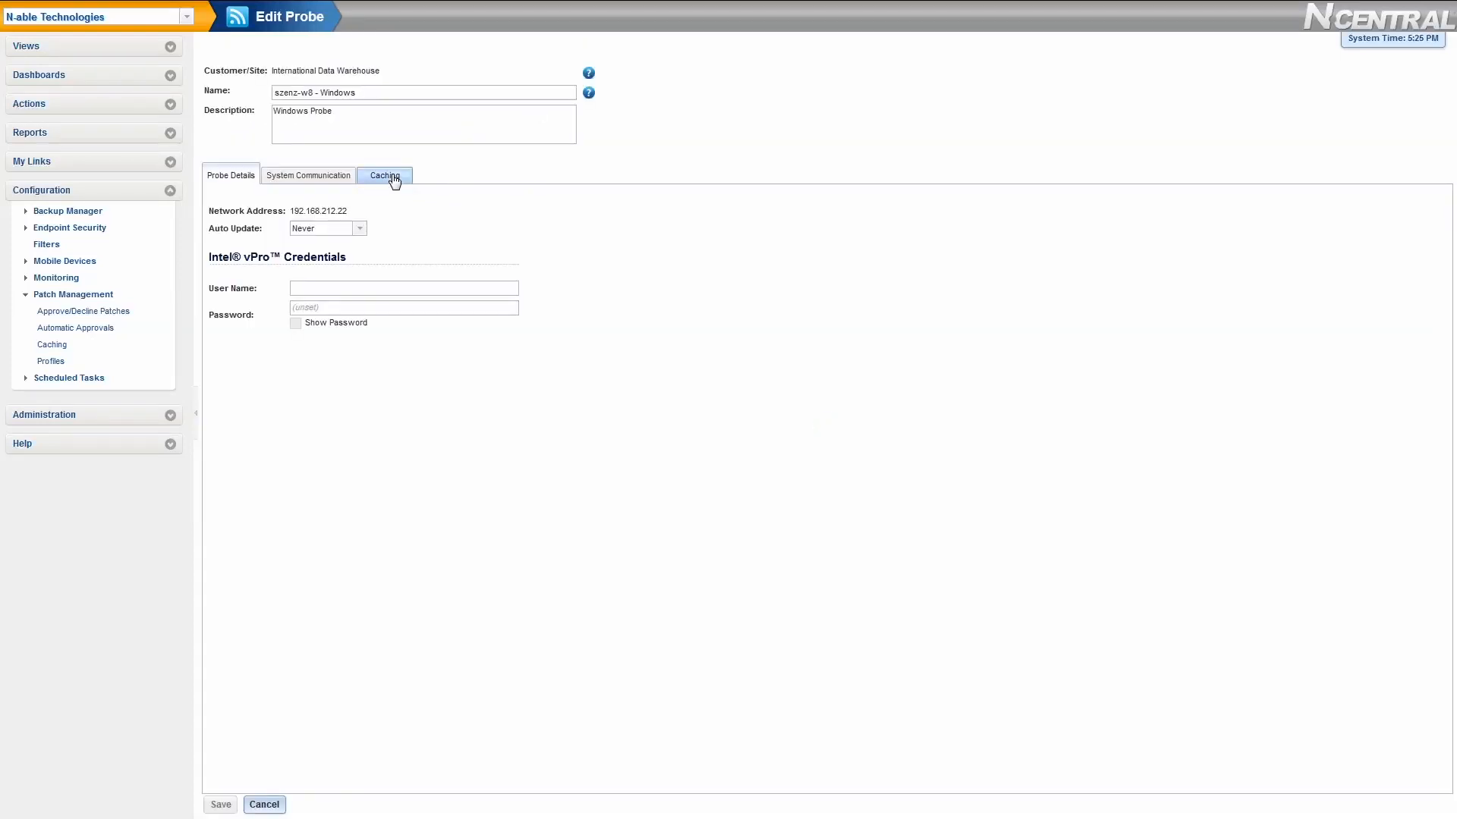
click(388, 177)
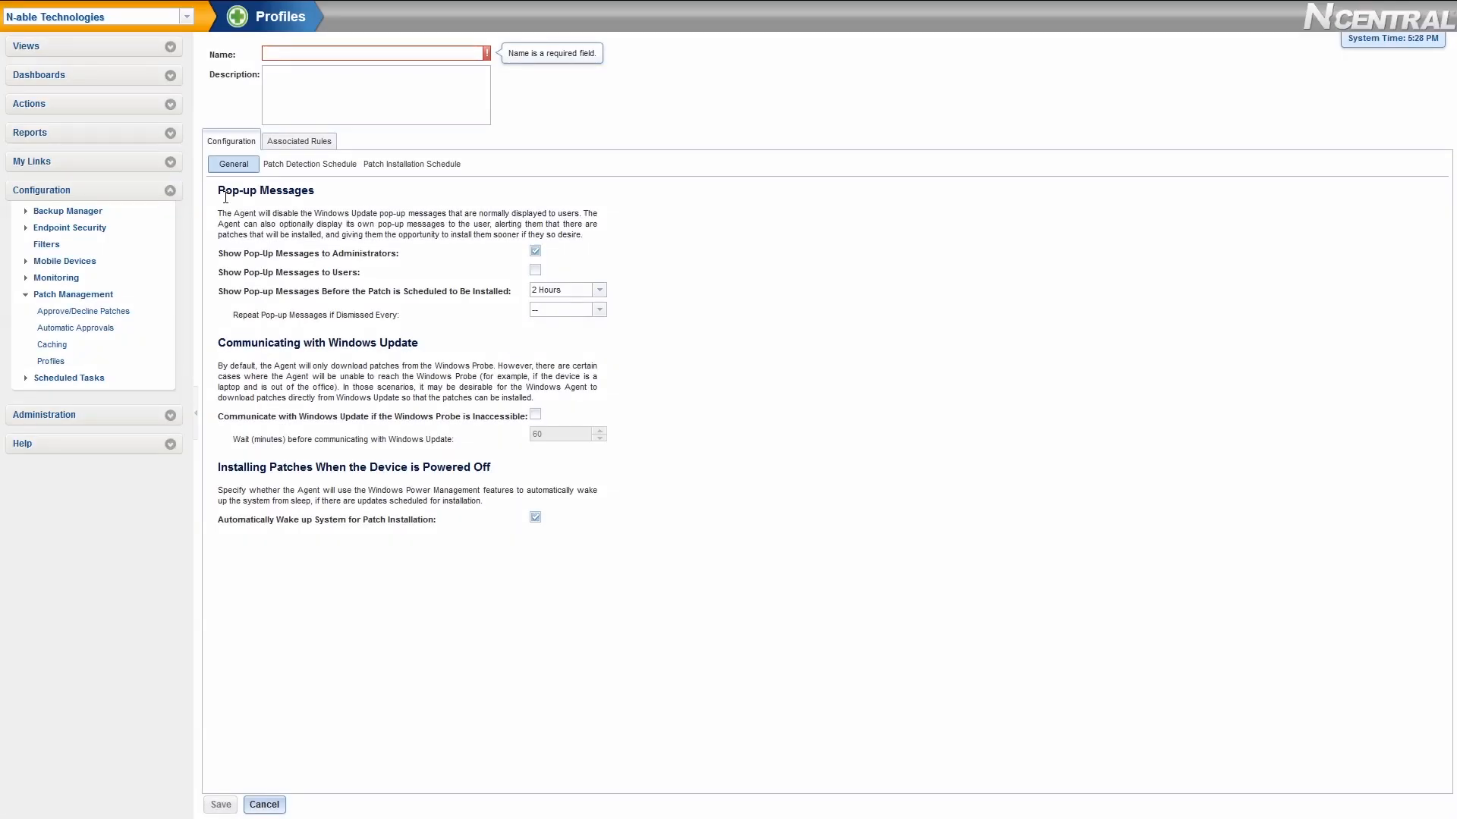
- Review the new patch profile's detection and installation schedules, and open the Patch Status service of the device at 192.168.20.190
click(323, 165)
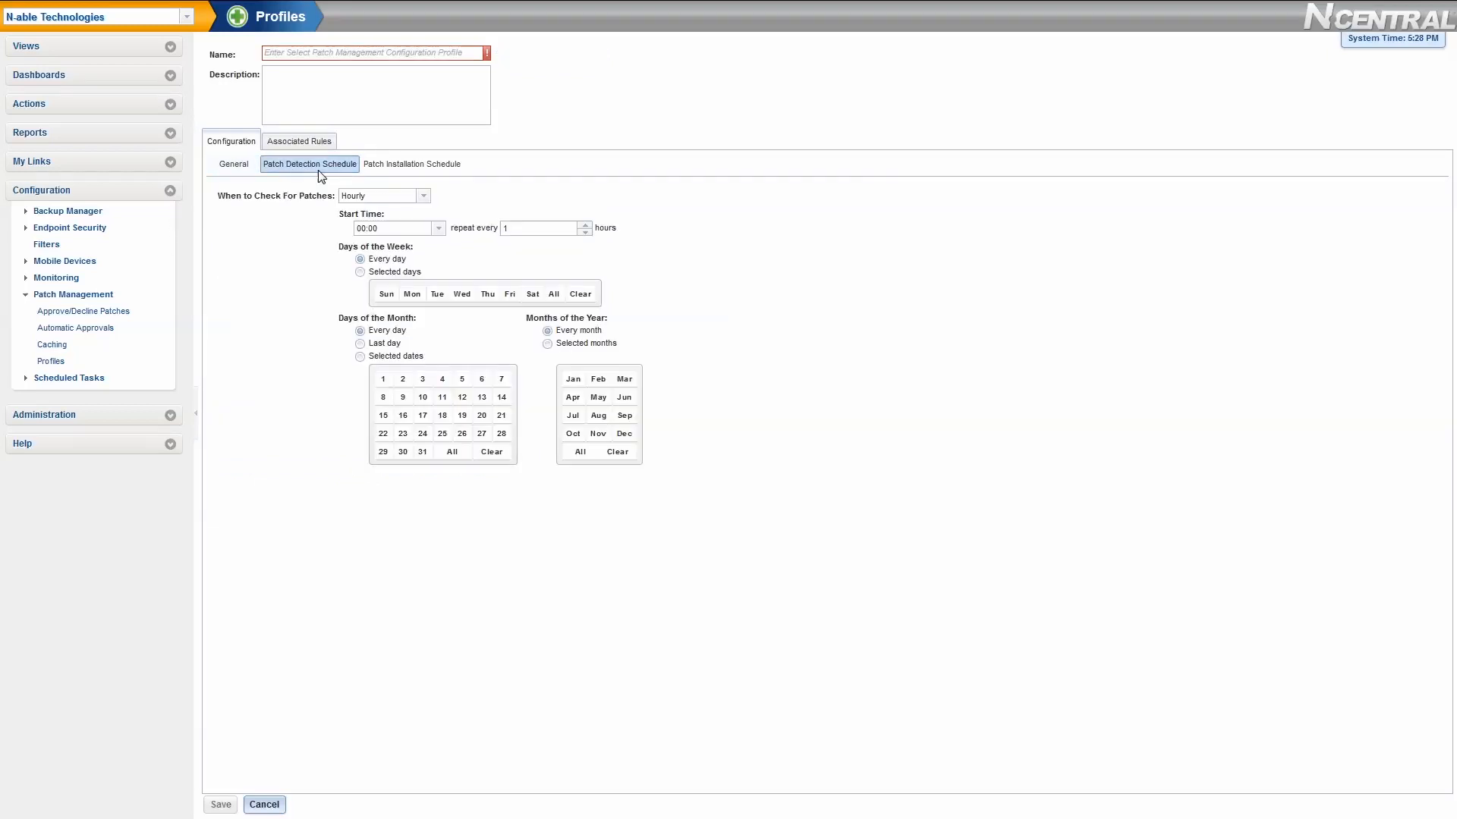
click(417, 165)
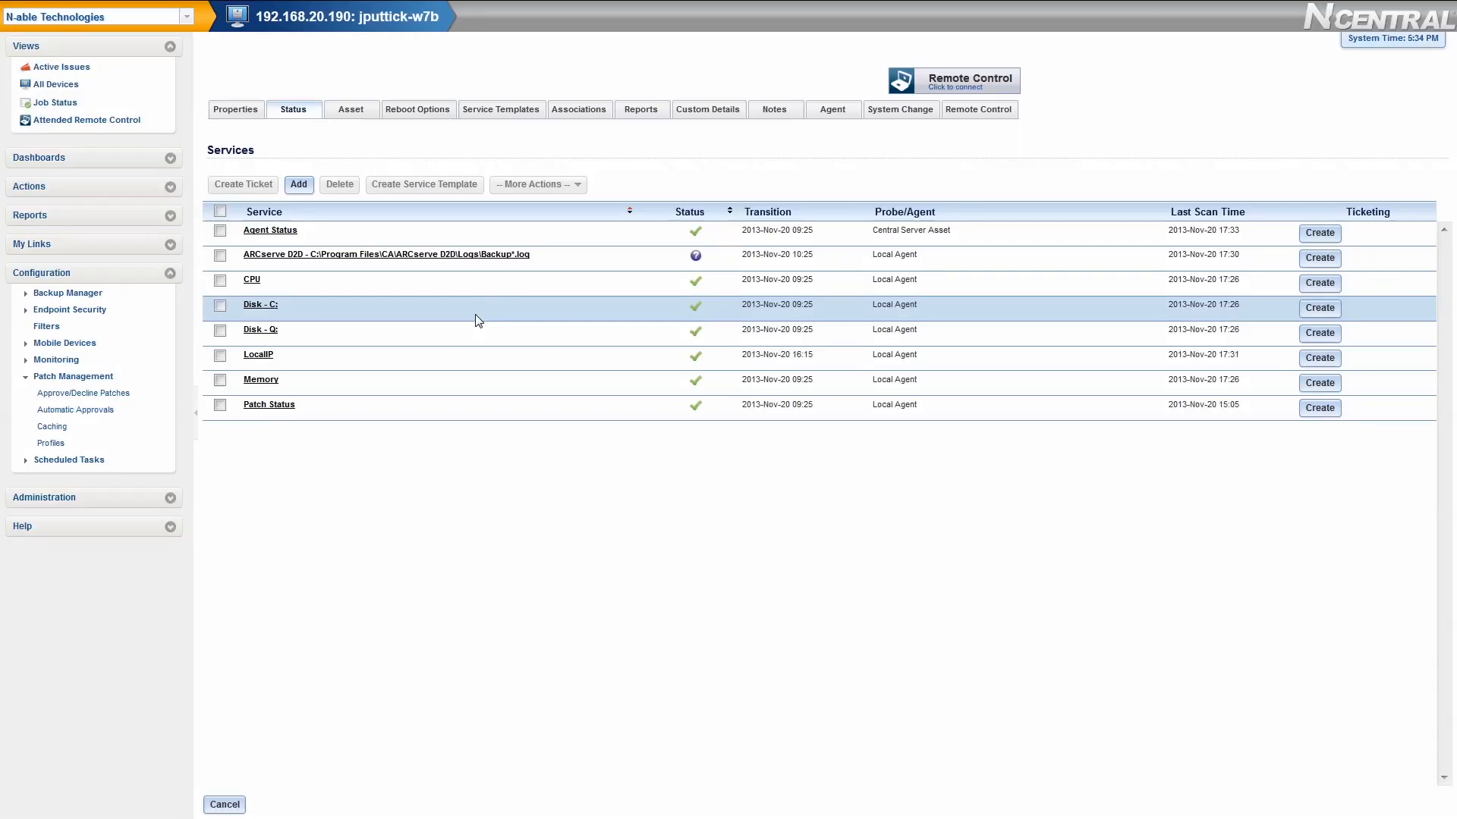
click(269, 406)
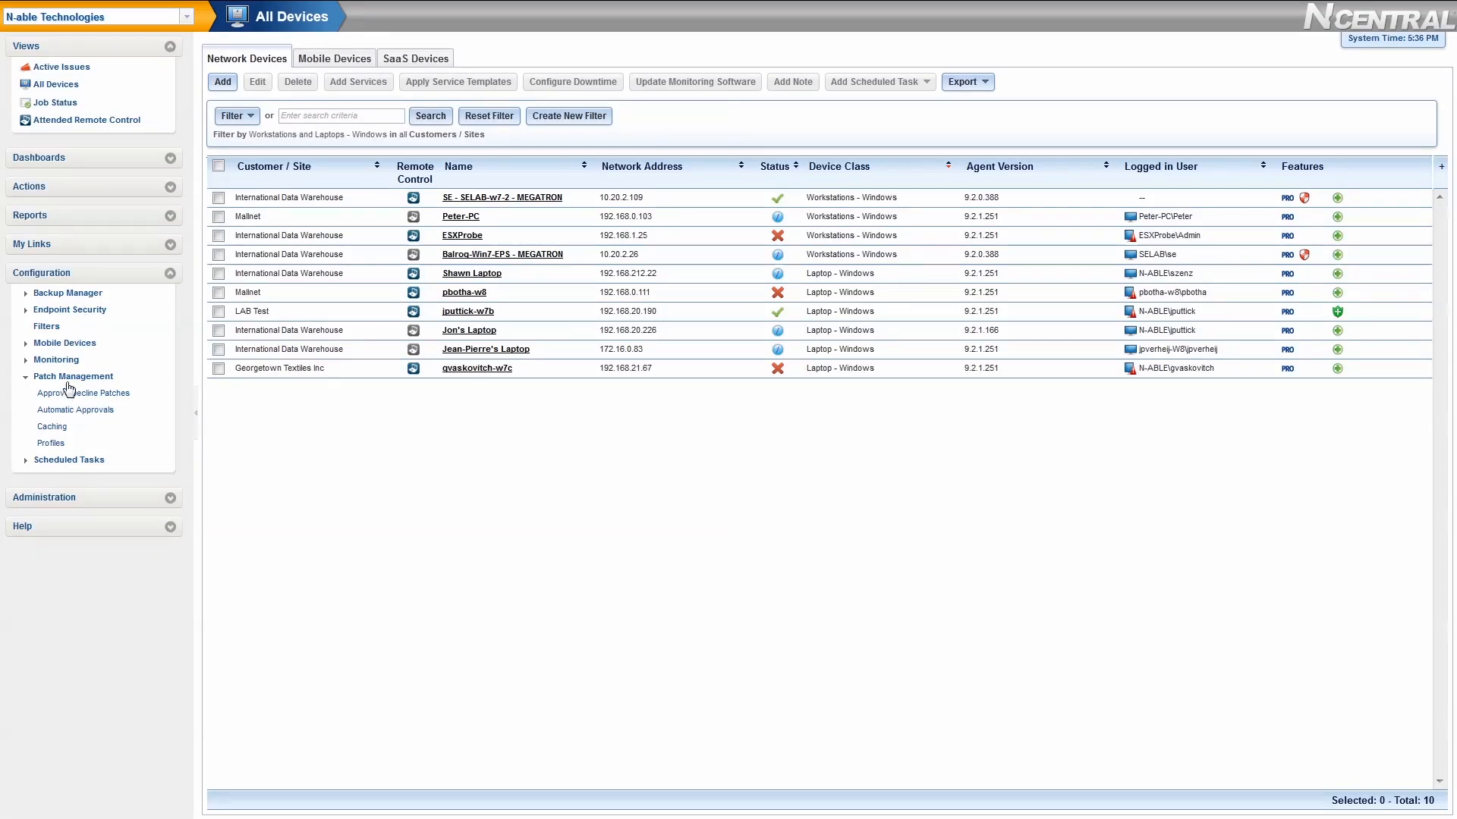
- Start the Patch Approval Wizard by patch, select a patch from the list and proceed to its approvals
click(69, 392)
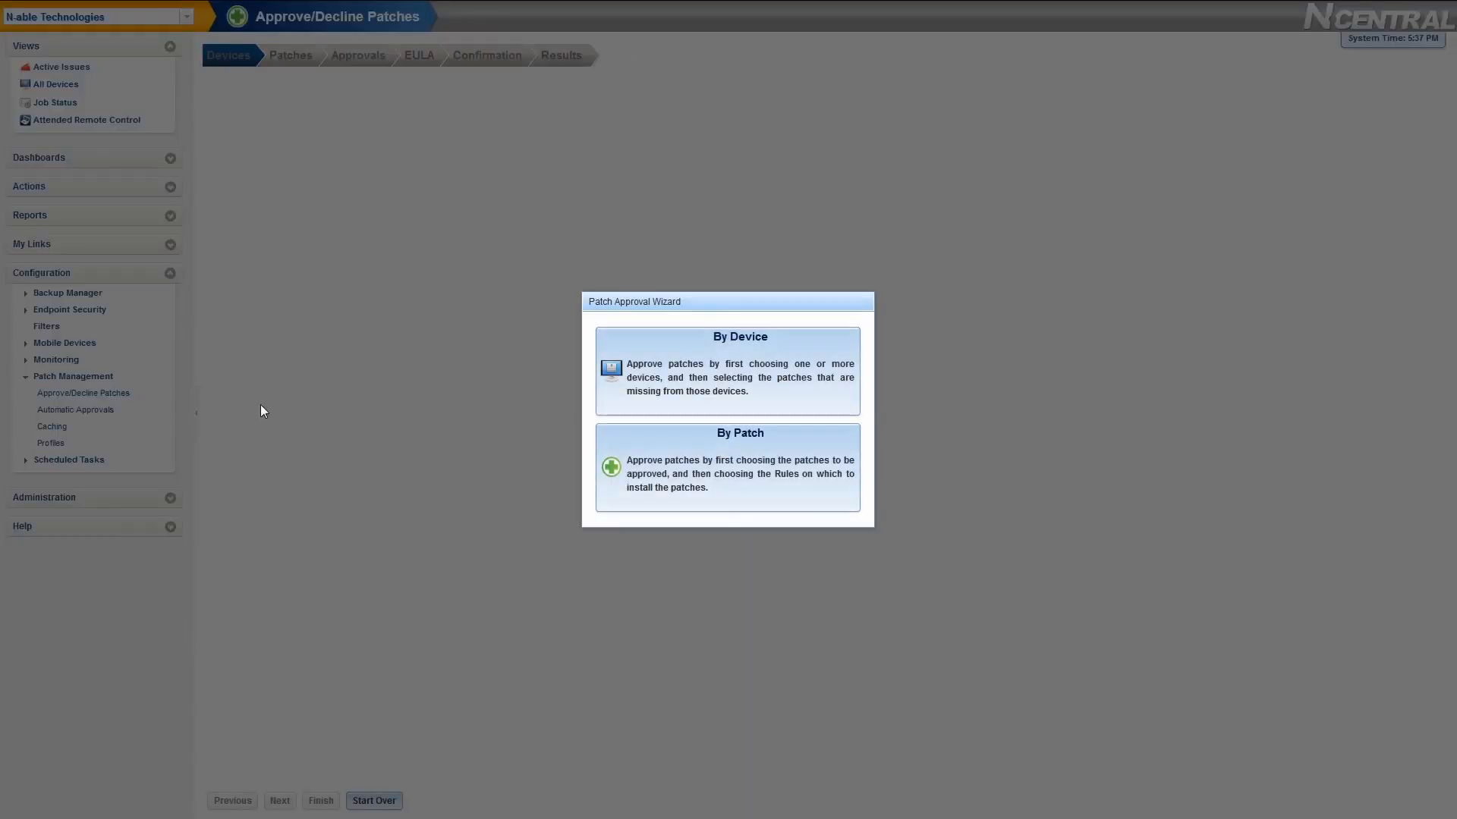
click(754, 452)
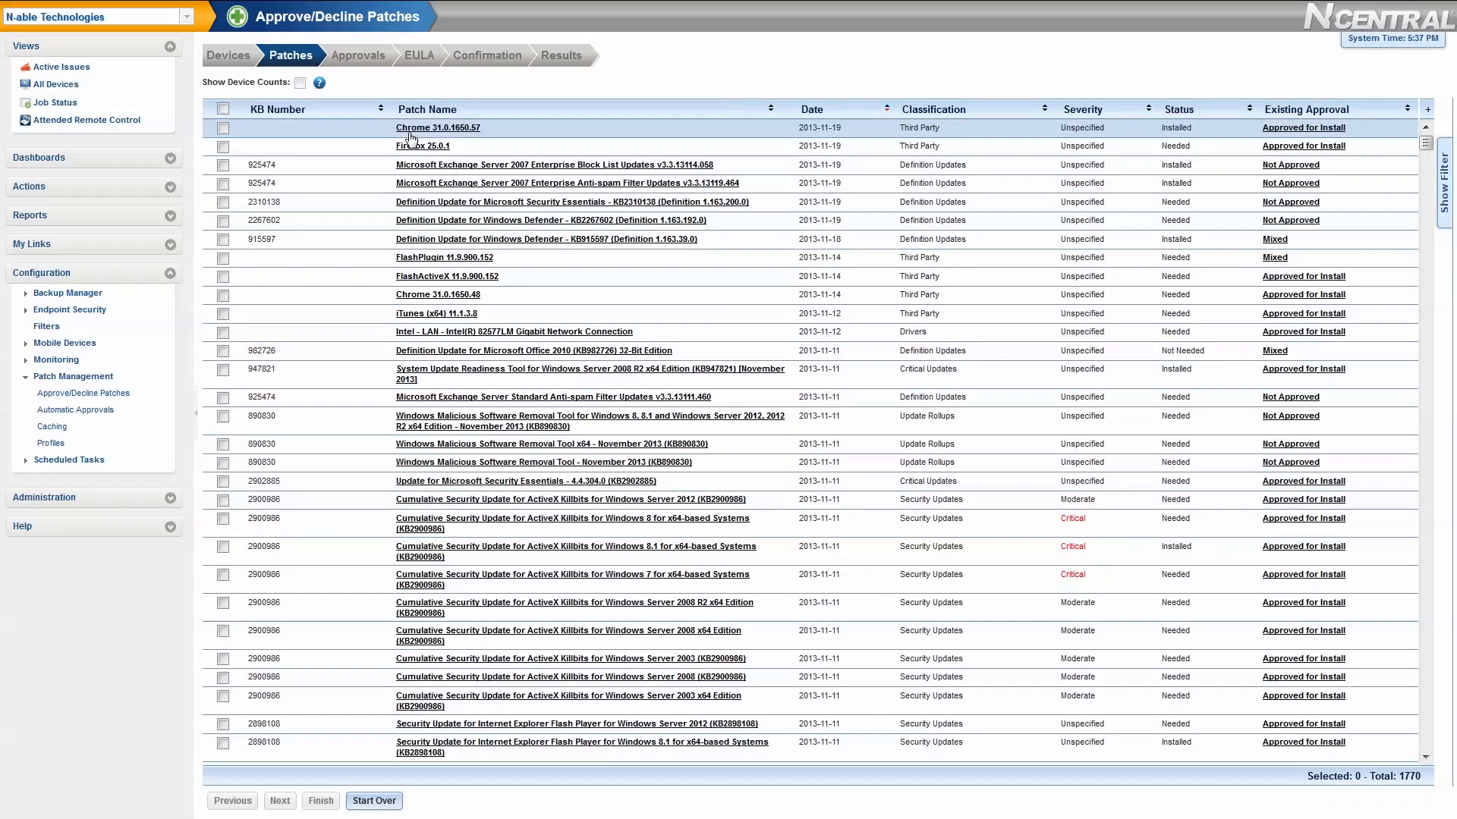
click(285, 136)
click(362, 65)
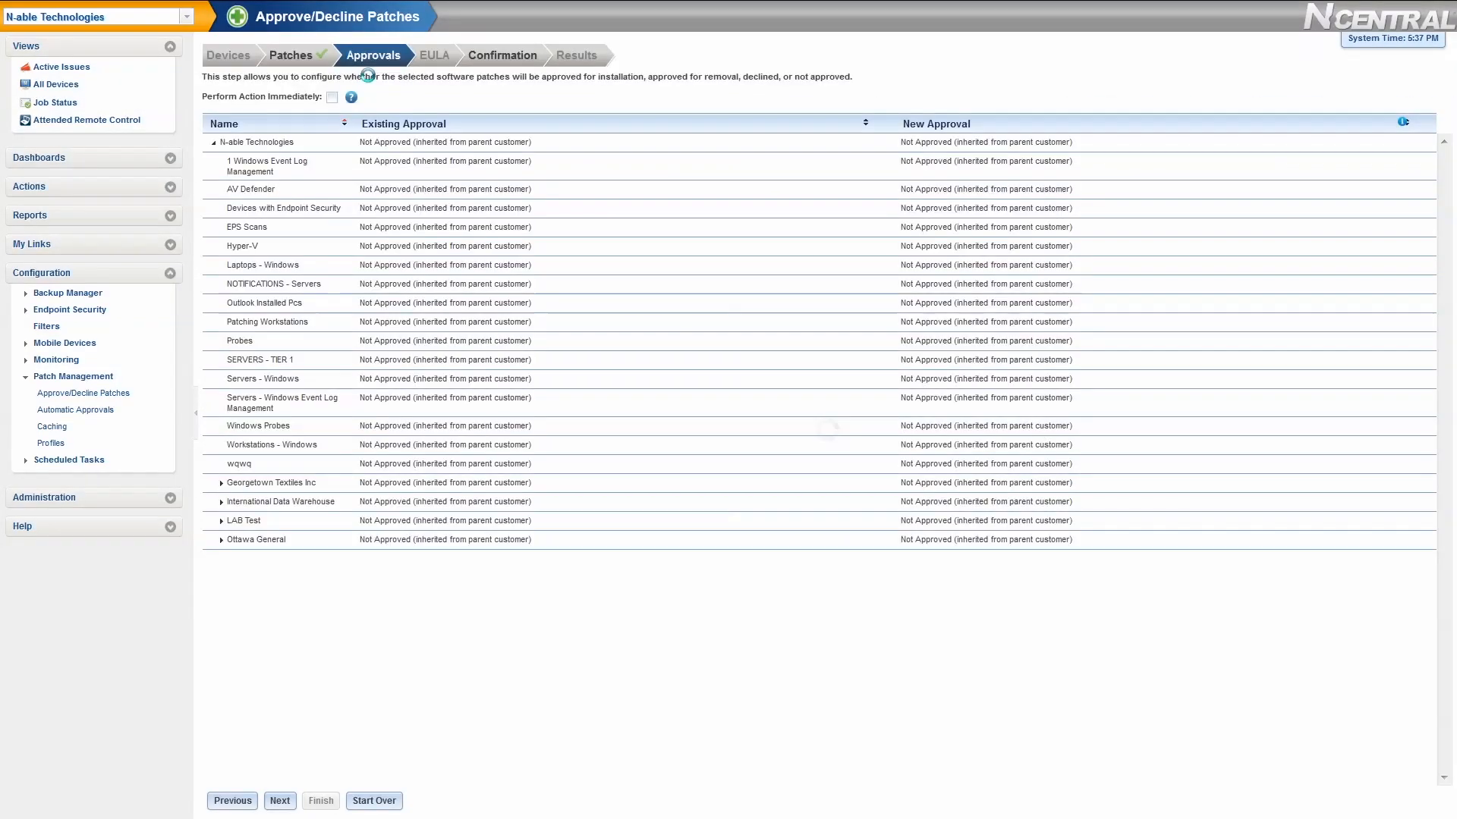
- Set the patch to Approved for Install at the N-able Technologies level and choose to perform the action immediately
click(369, 143)
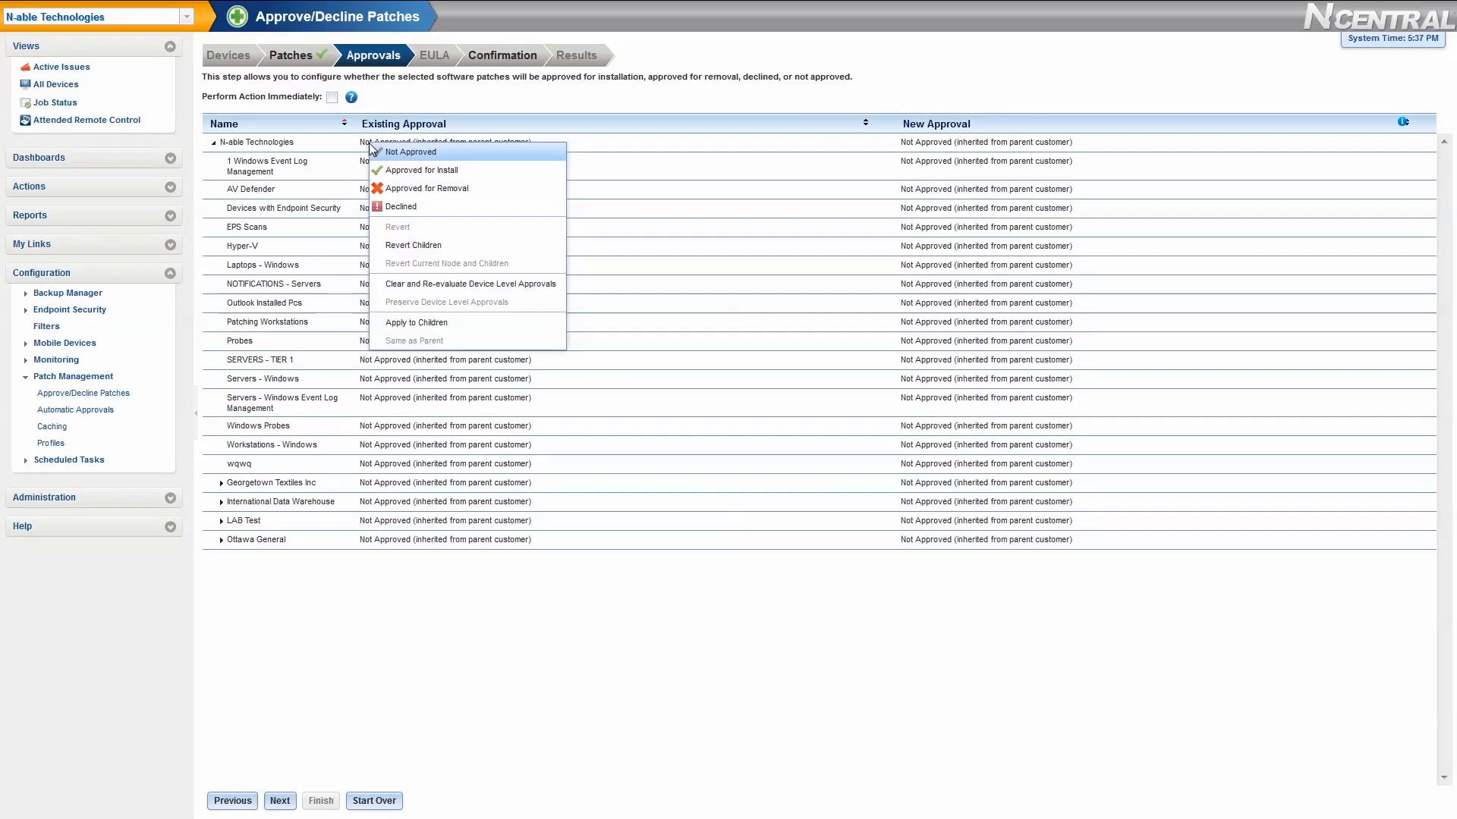
click(410, 171)
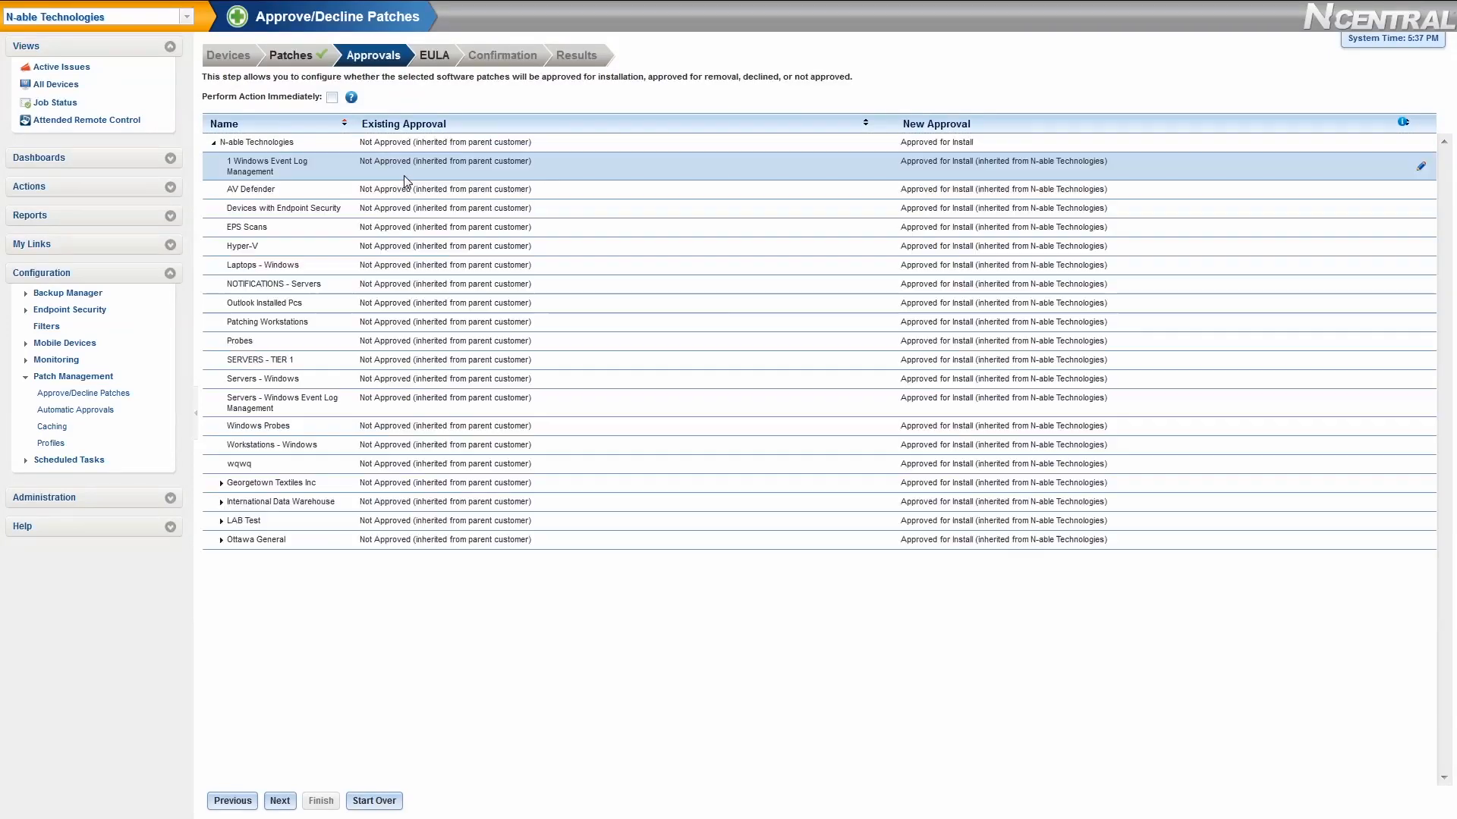
click(331, 99)
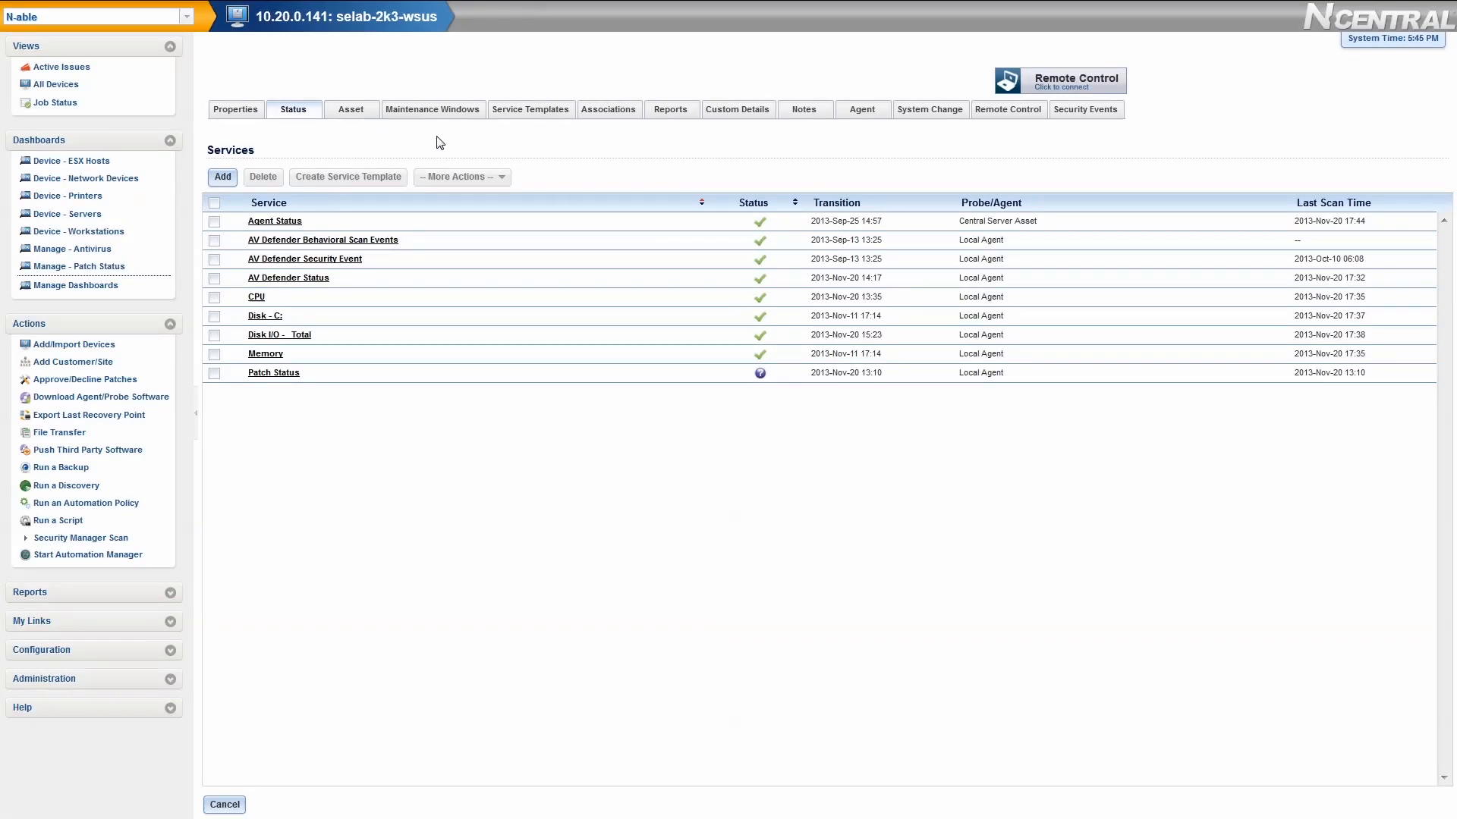
- Start a new Scheduled Maintenance window for the selab-2k3-wsus server
click(458, 115)
click(231, 243)
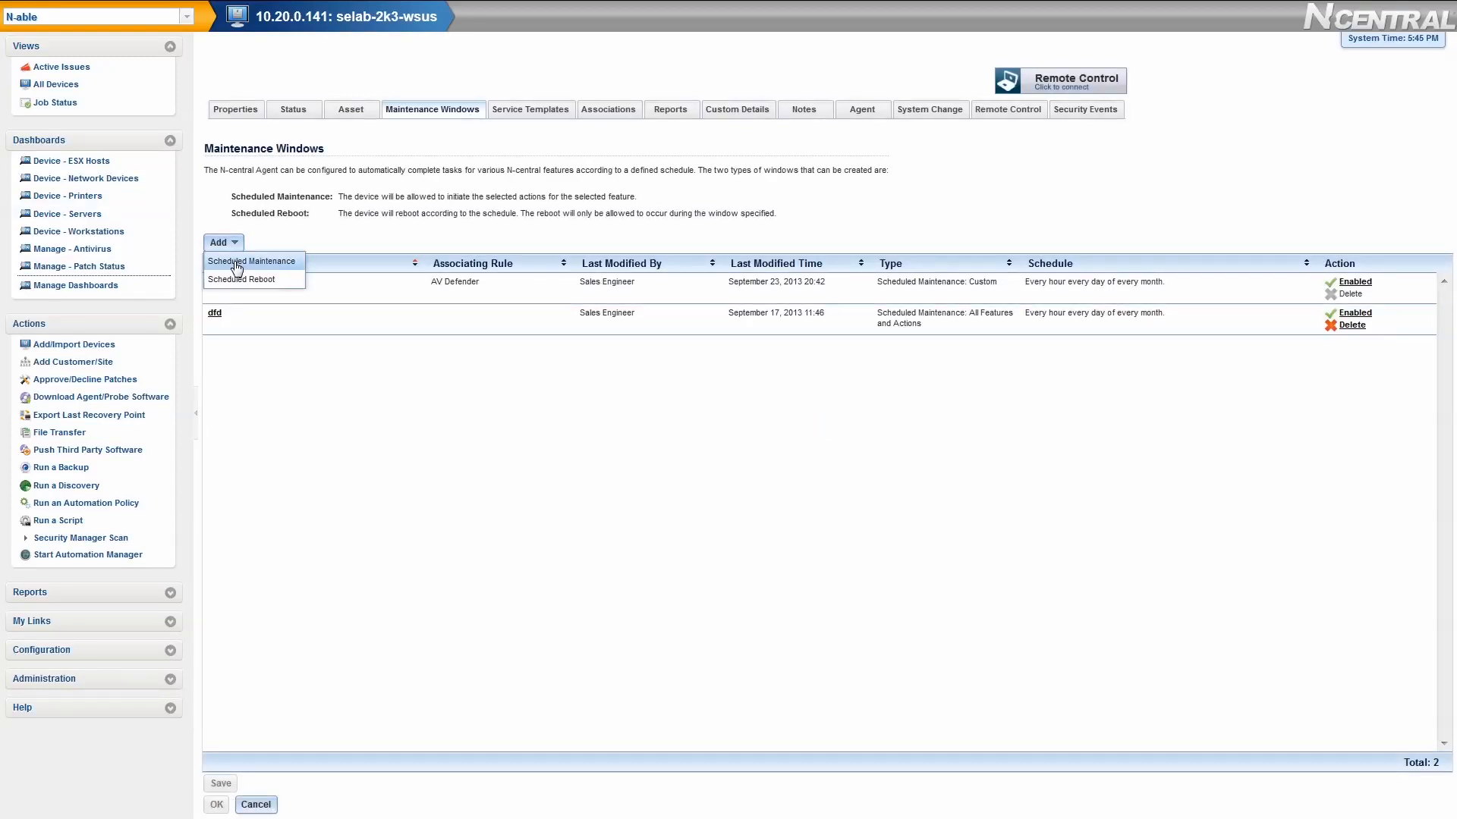
click(236, 267)
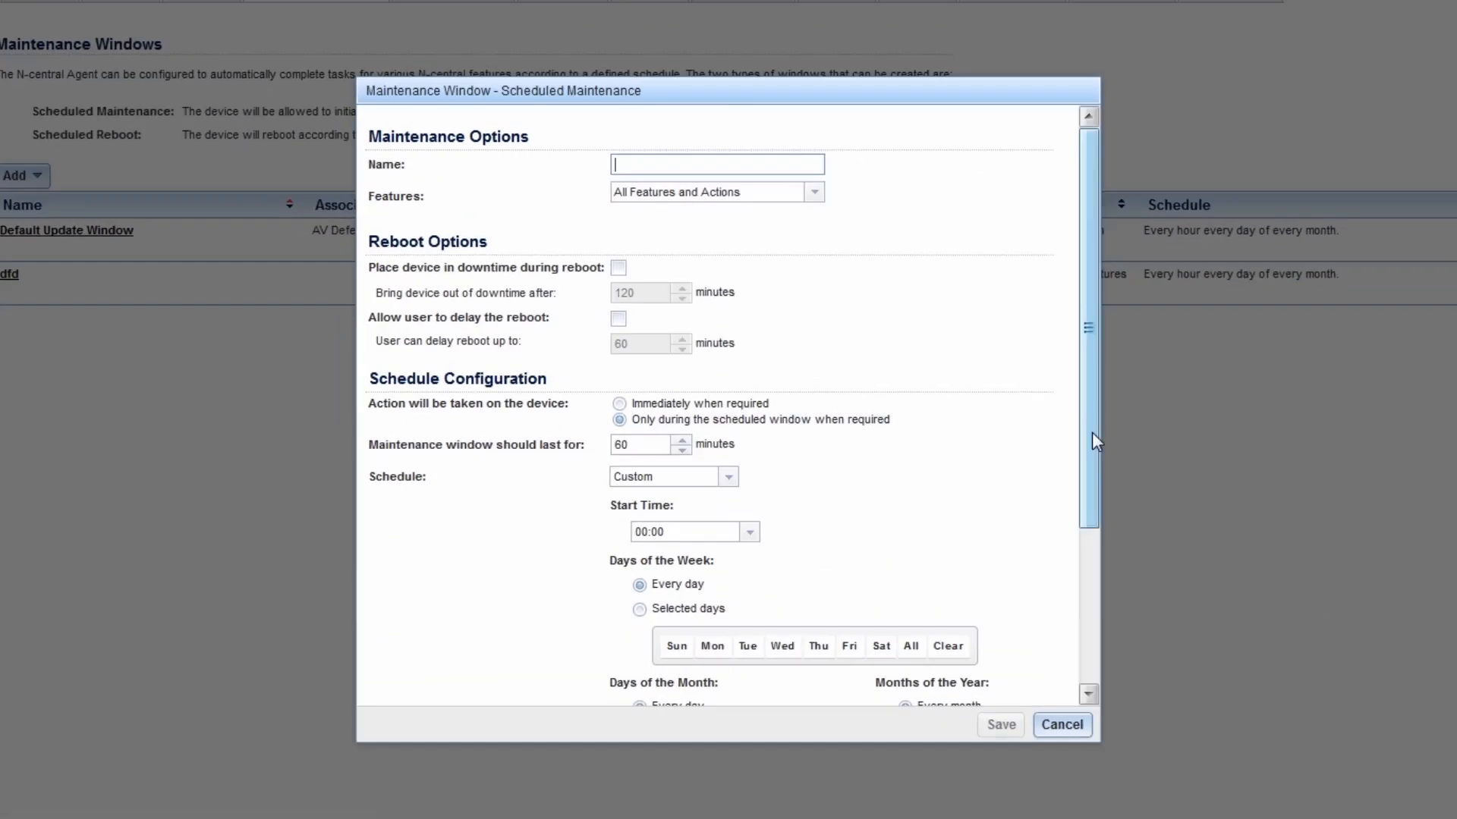
- Review the maintenance window's schedule options, and open the Behavioral Analysis settings of the AV Defender Laptops/Workstations Normal Protection profile
drag(1092, 434, 1121, 634)
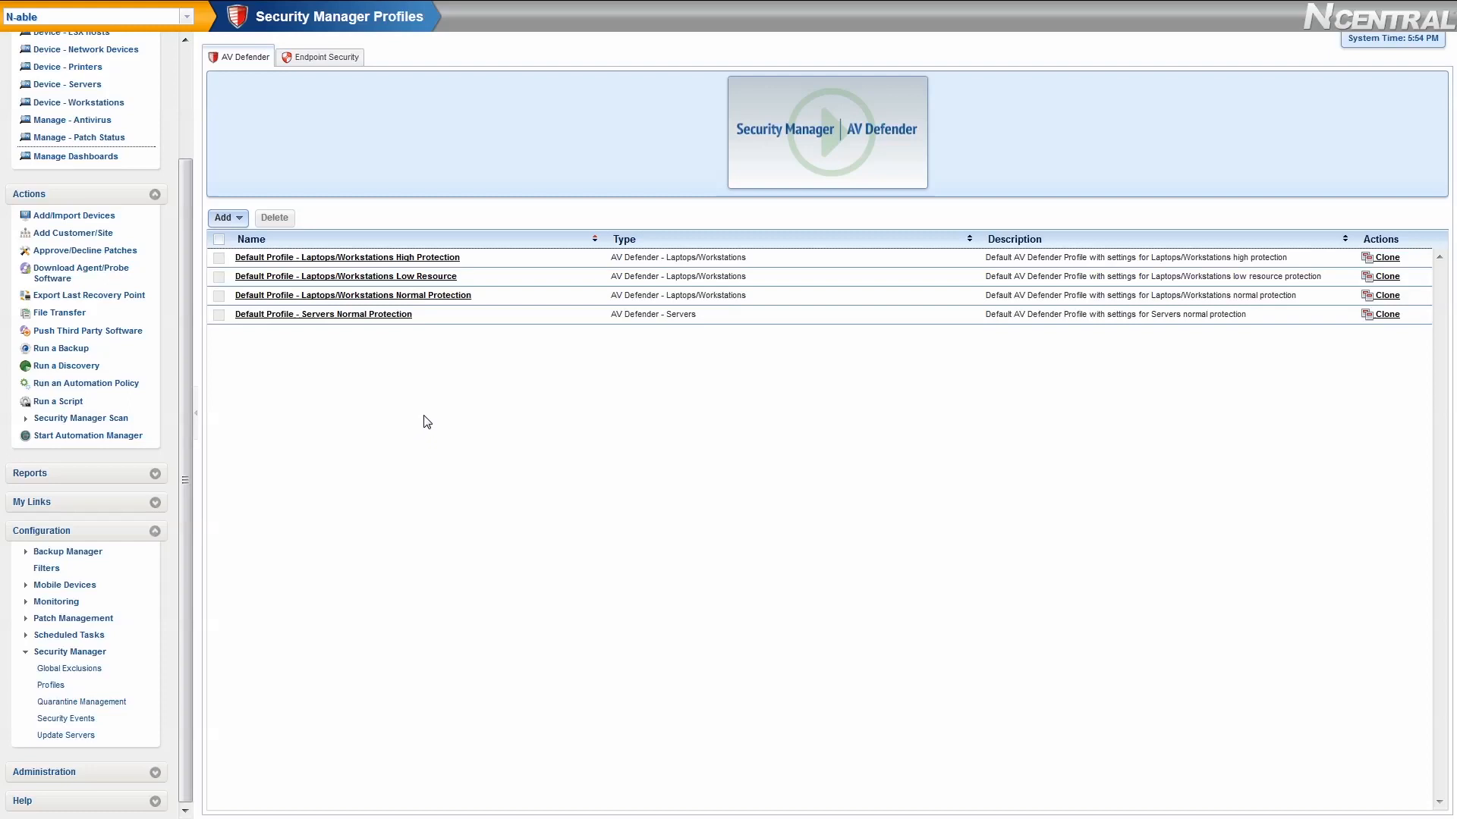
click(338, 297)
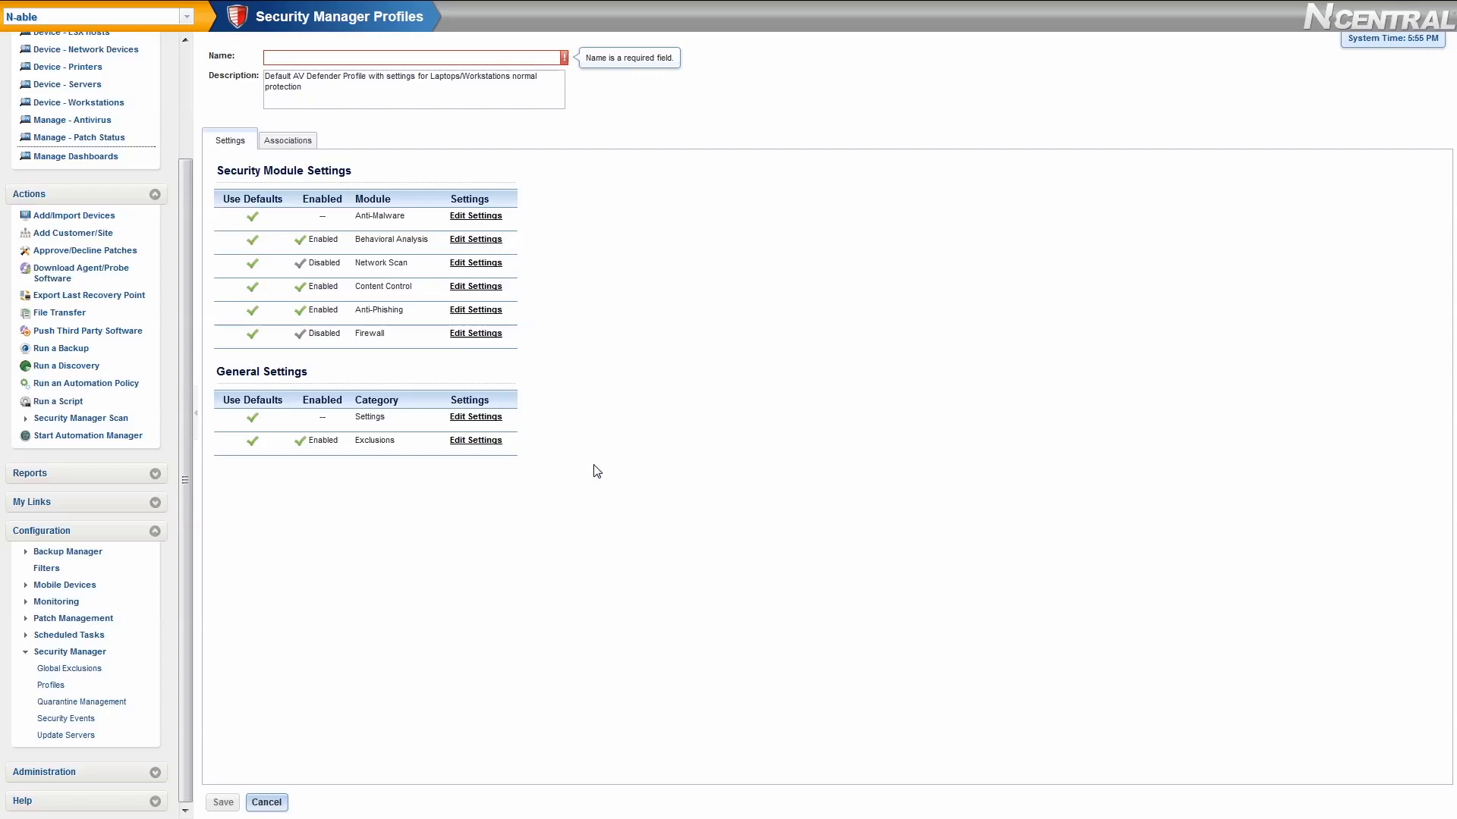
click(490, 243)
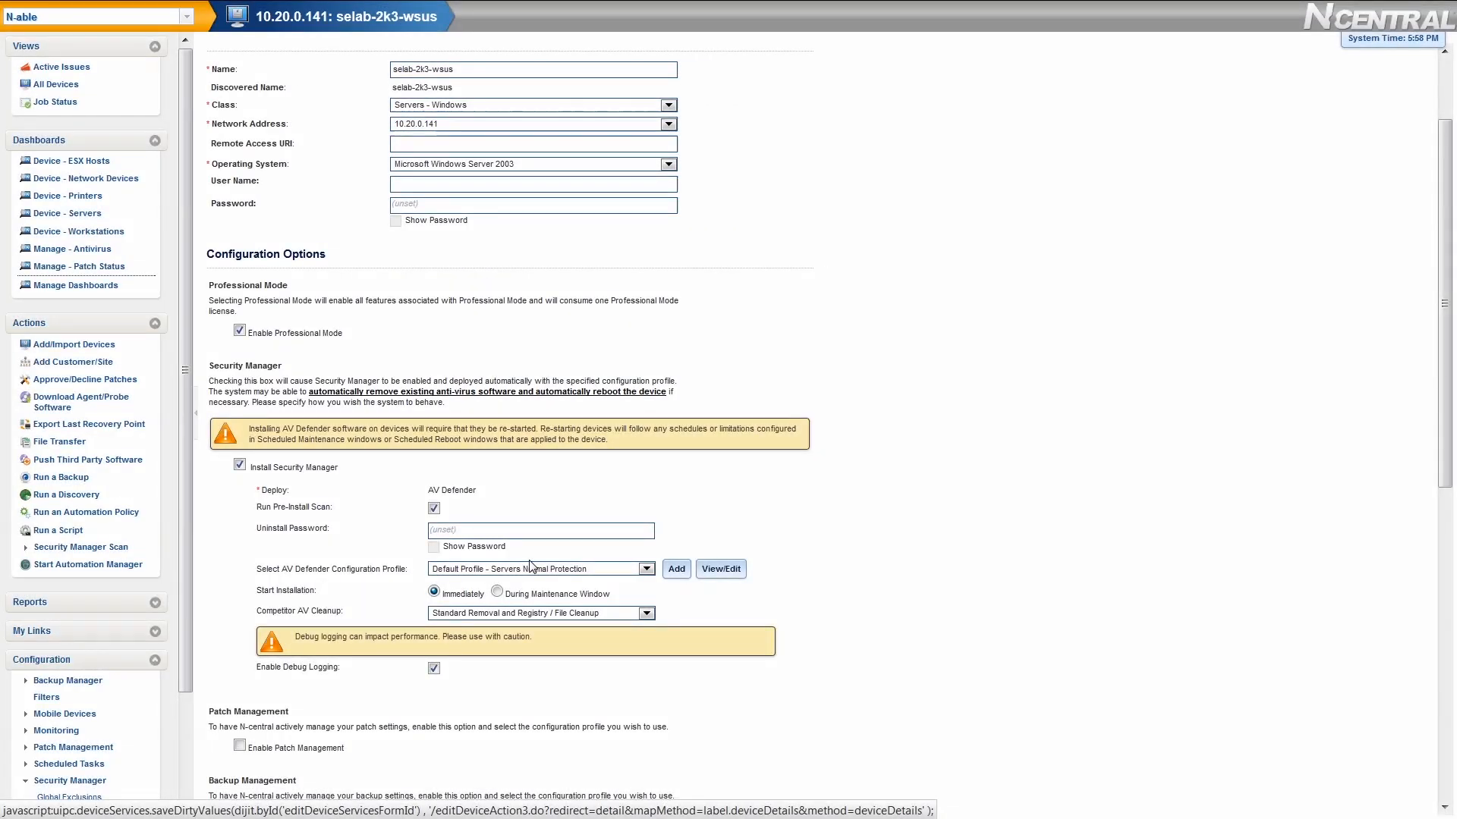
- Check which AV Defender configuration profiles are available for the selab-2k3-wsus server
click(531, 569)
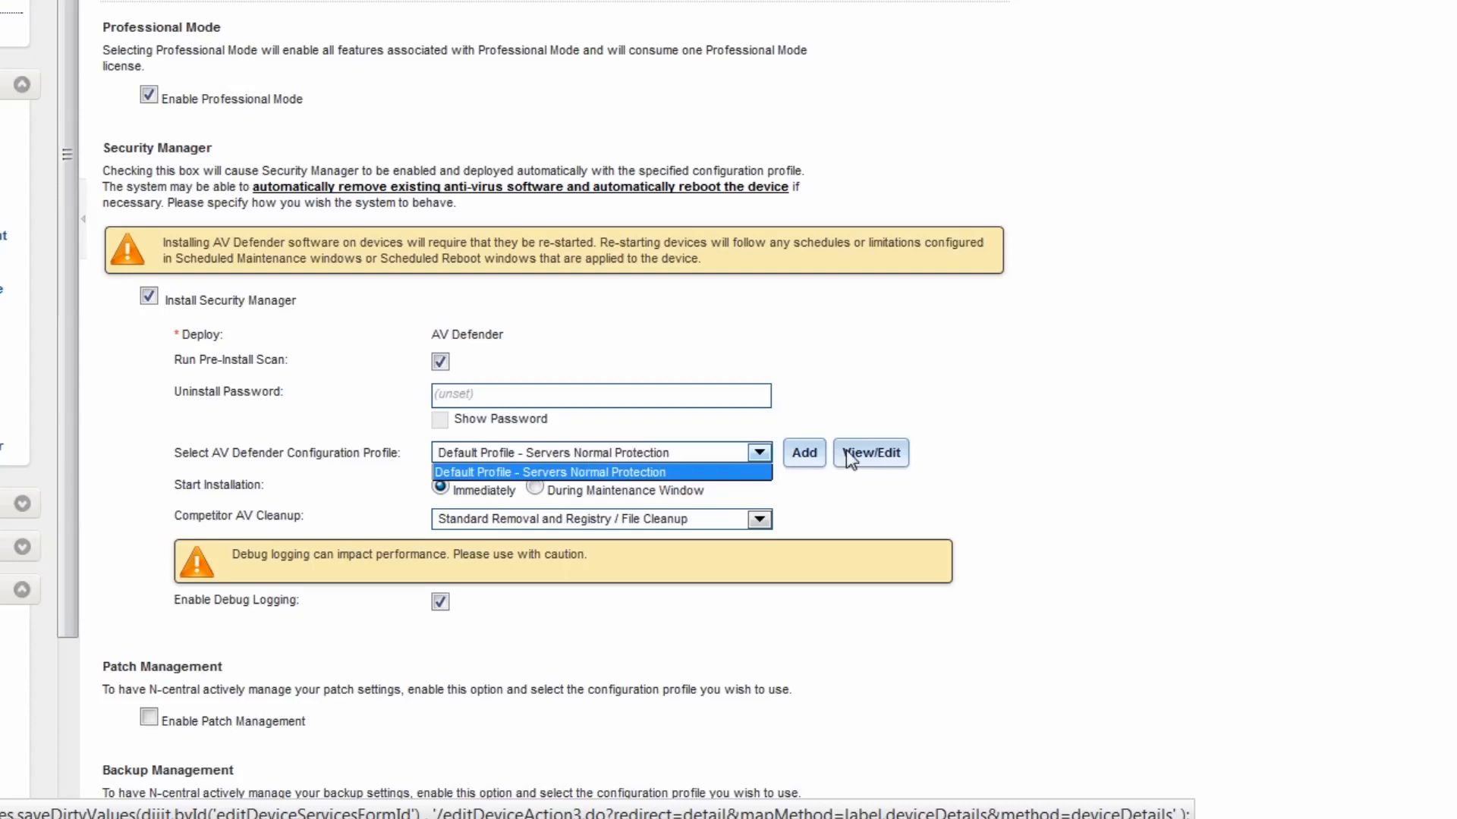
click(1123, 480)
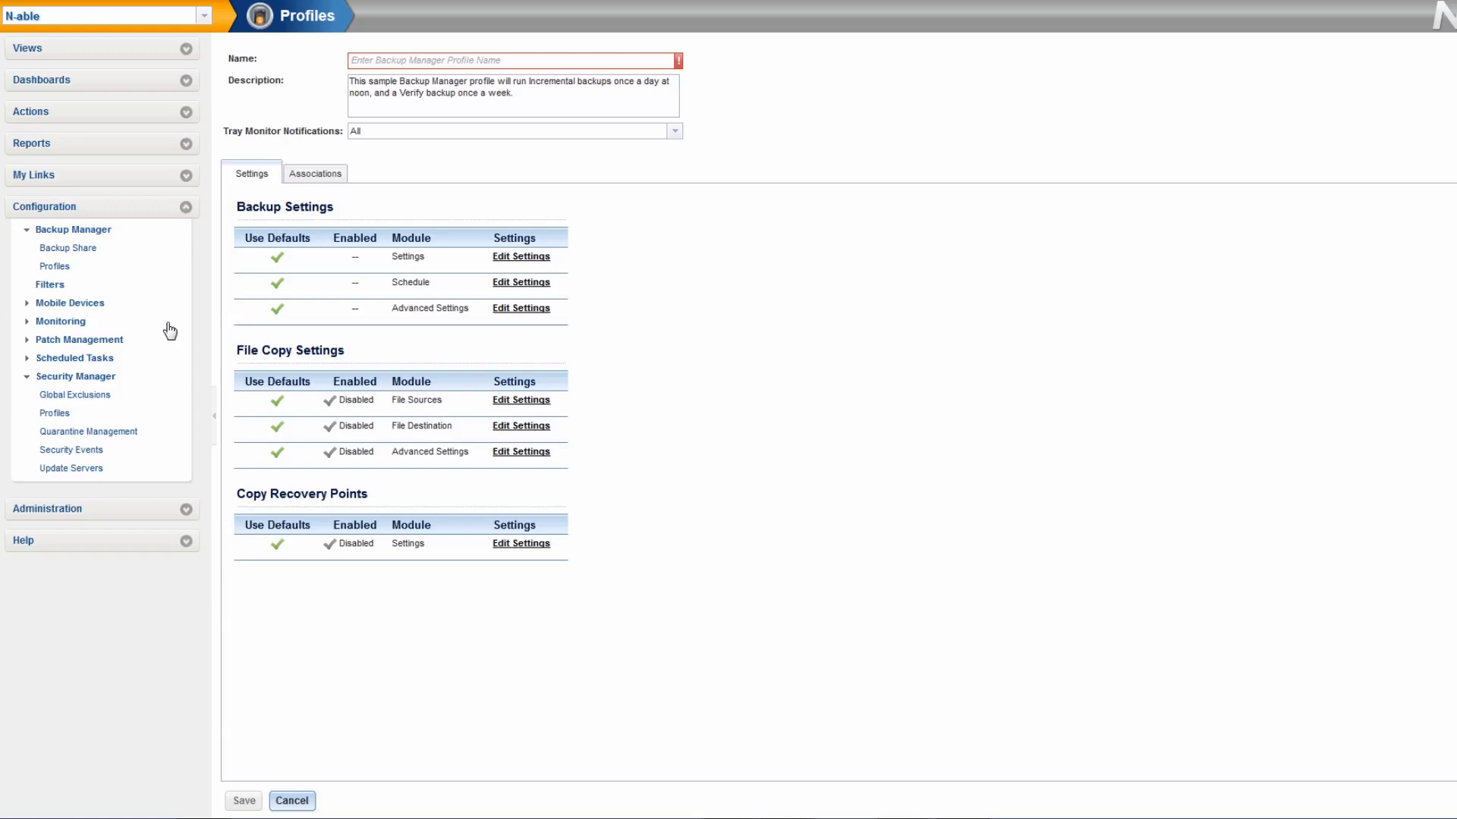
- Start a new Backup Manager profile and open its main backup settings for editing
click(54, 266)
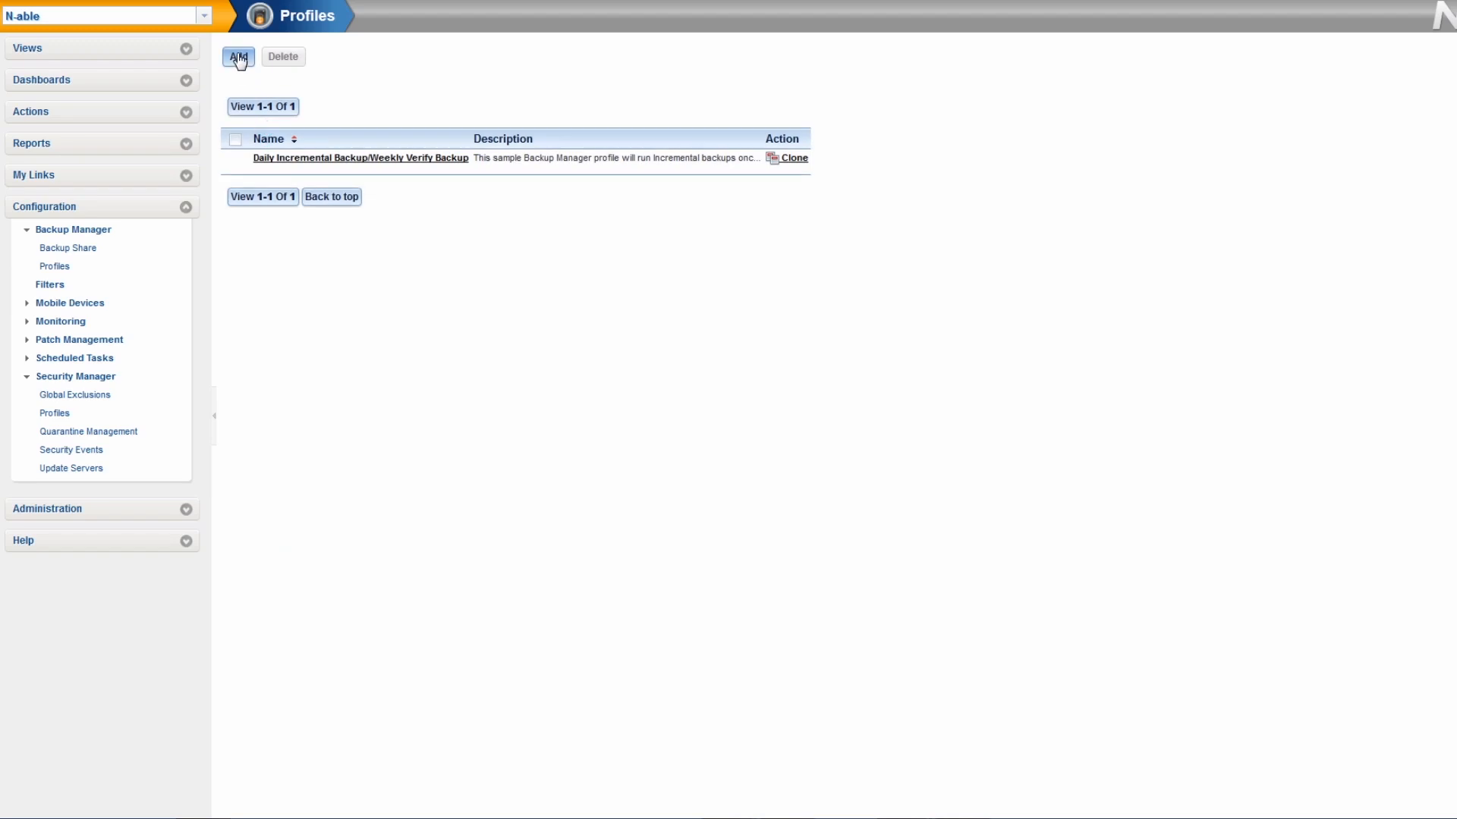
click(238, 58)
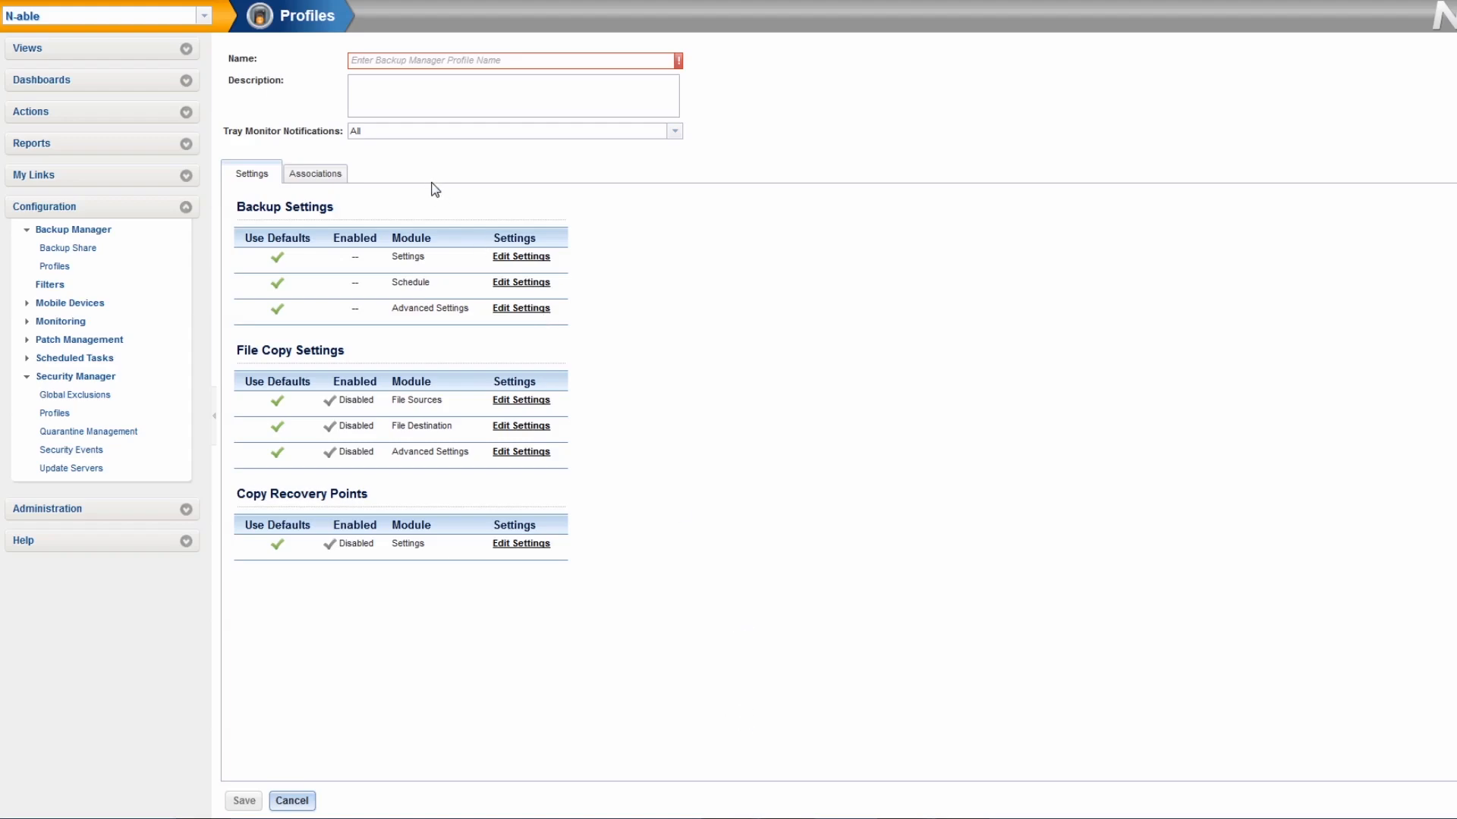
click(519, 258)
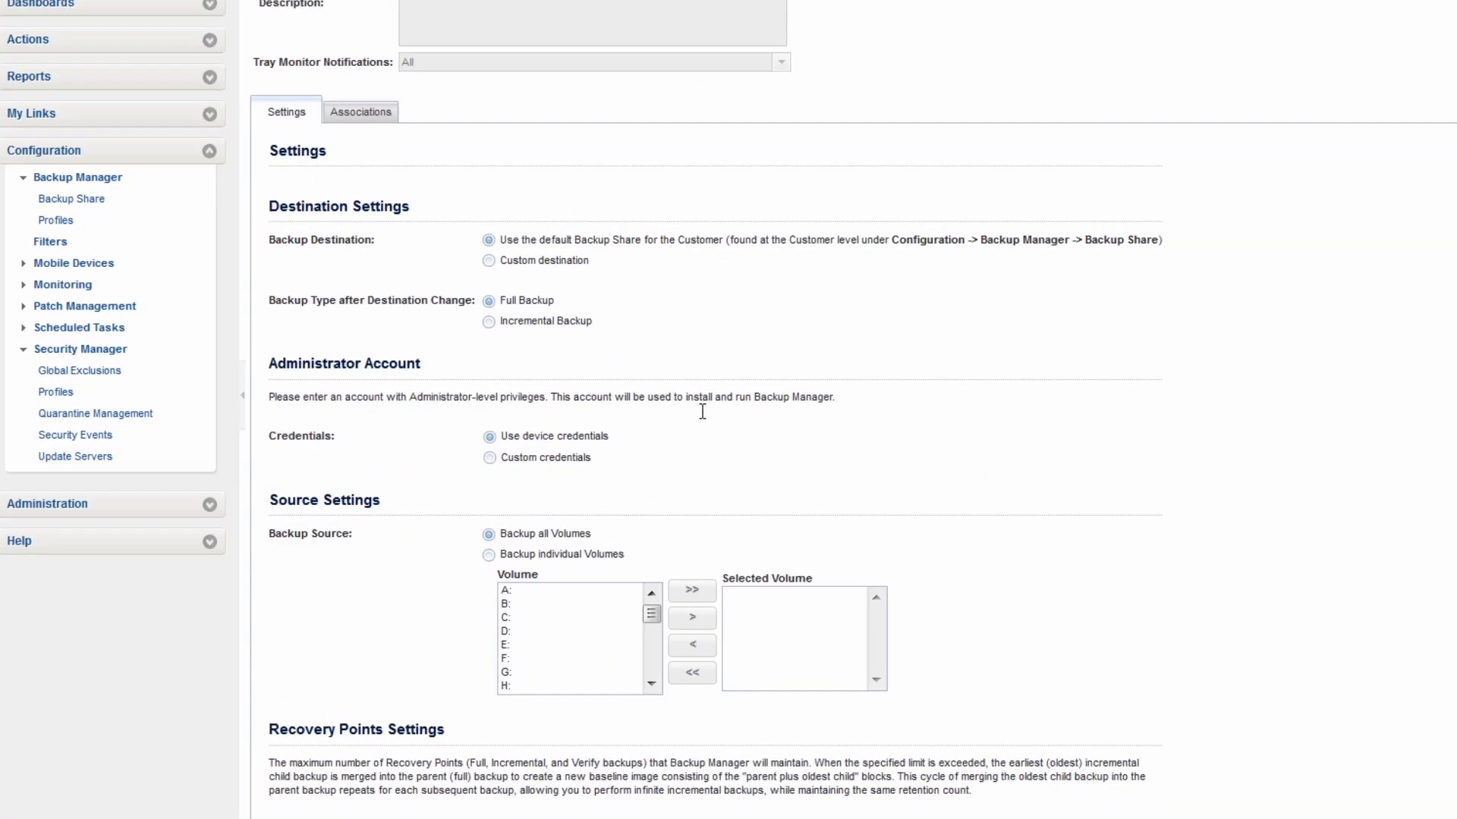
- Review the backup profile's destination, administrator account, source, recovery point, compression and encryption settings, and leave them without saving
scroll(702, 411, down, 1)
drag(637, 461, 490, 454)
click(664, 476)
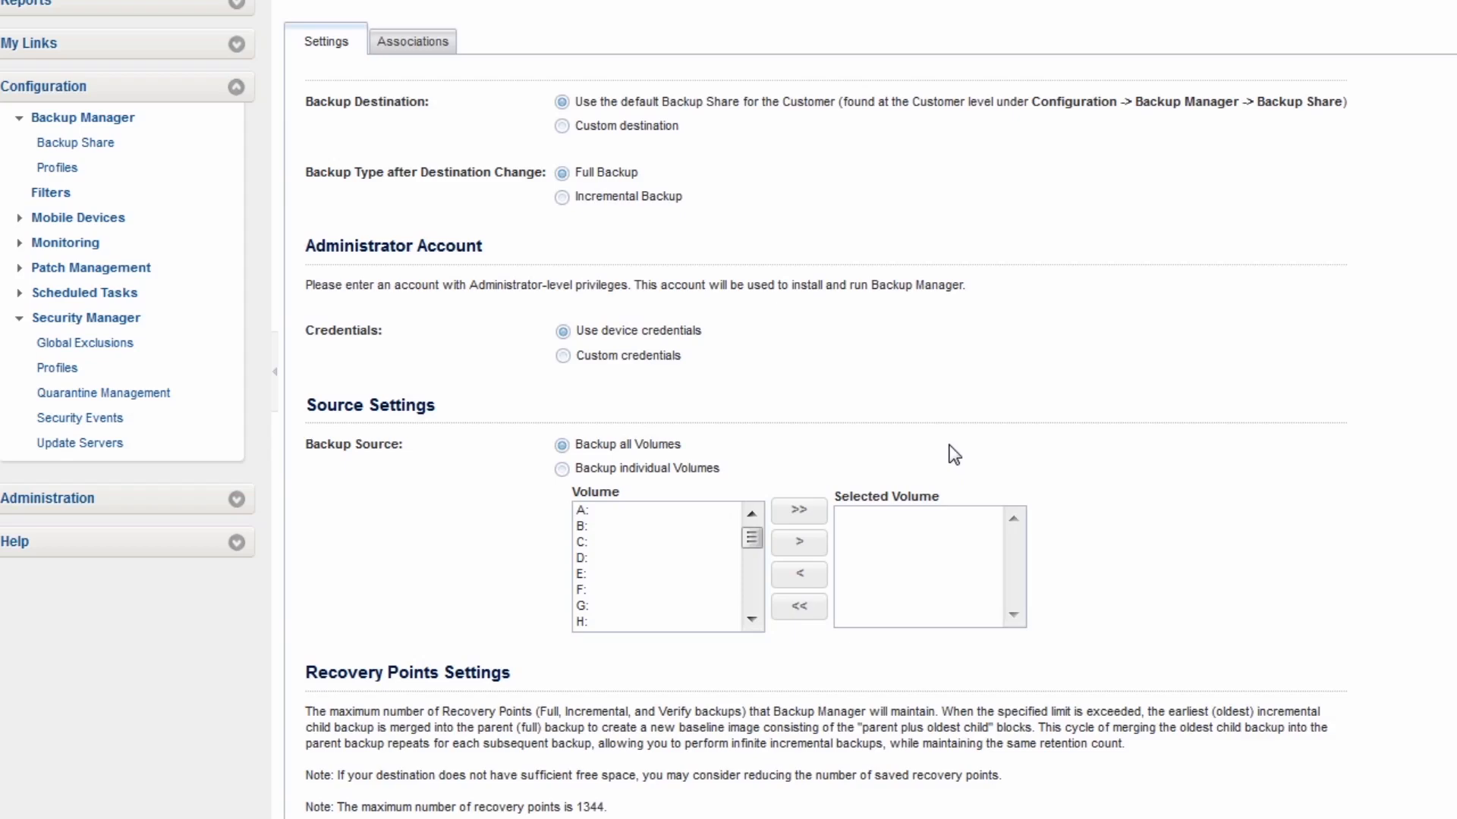
scroll(954, 455, down, 4)
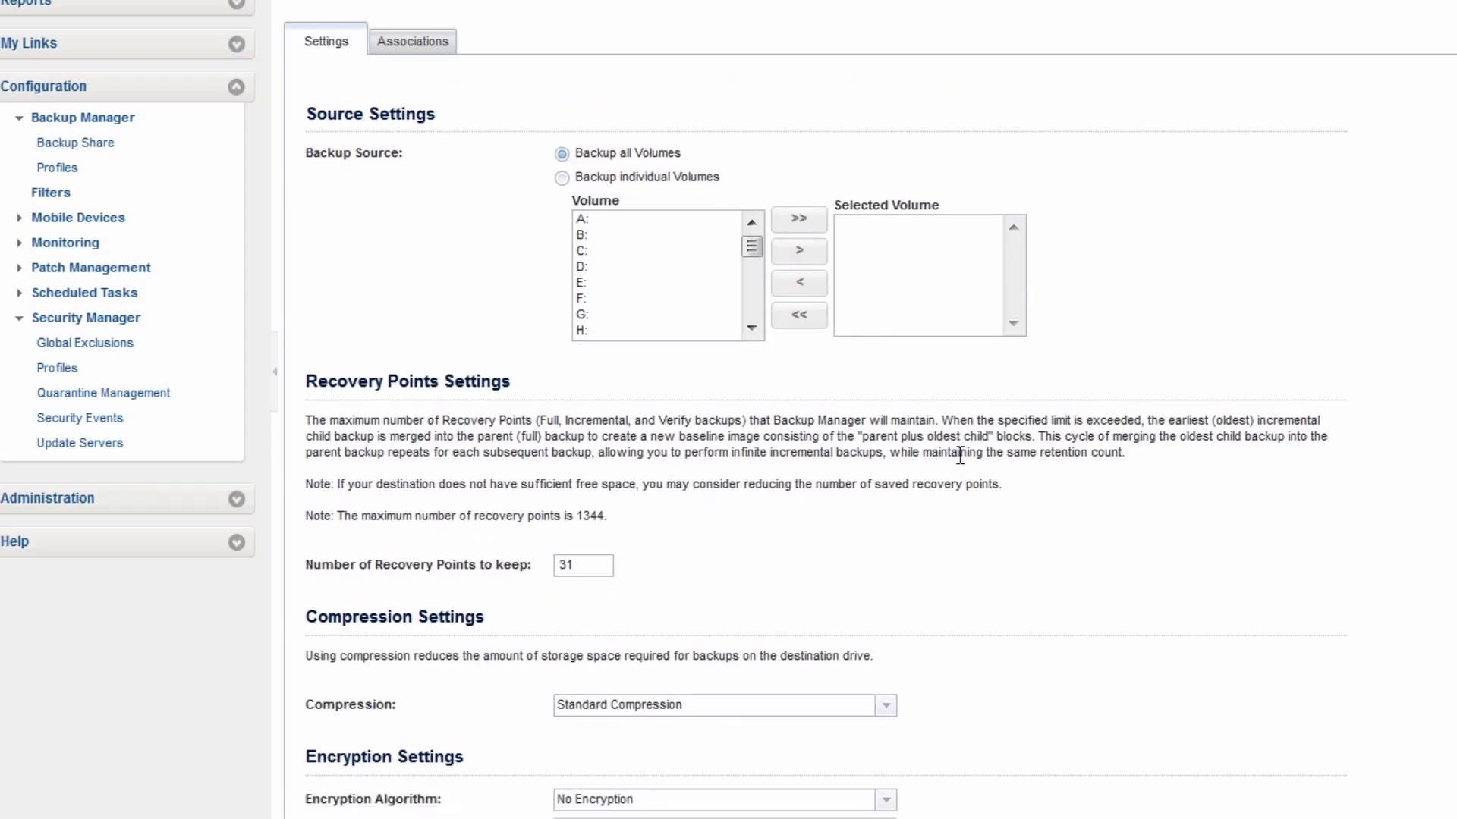
scroll(960, 455, down, 2)
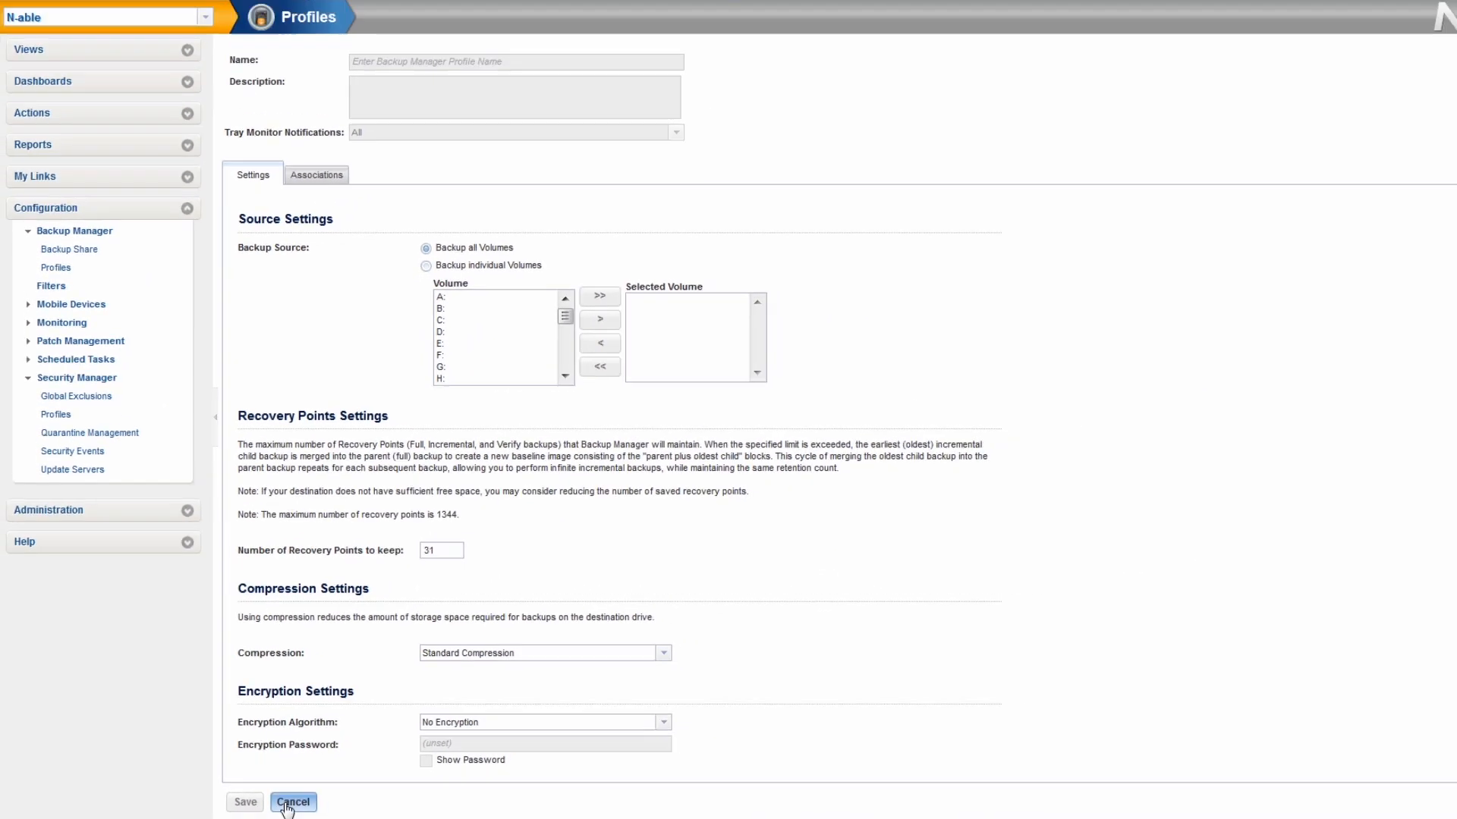
click(285, 804)
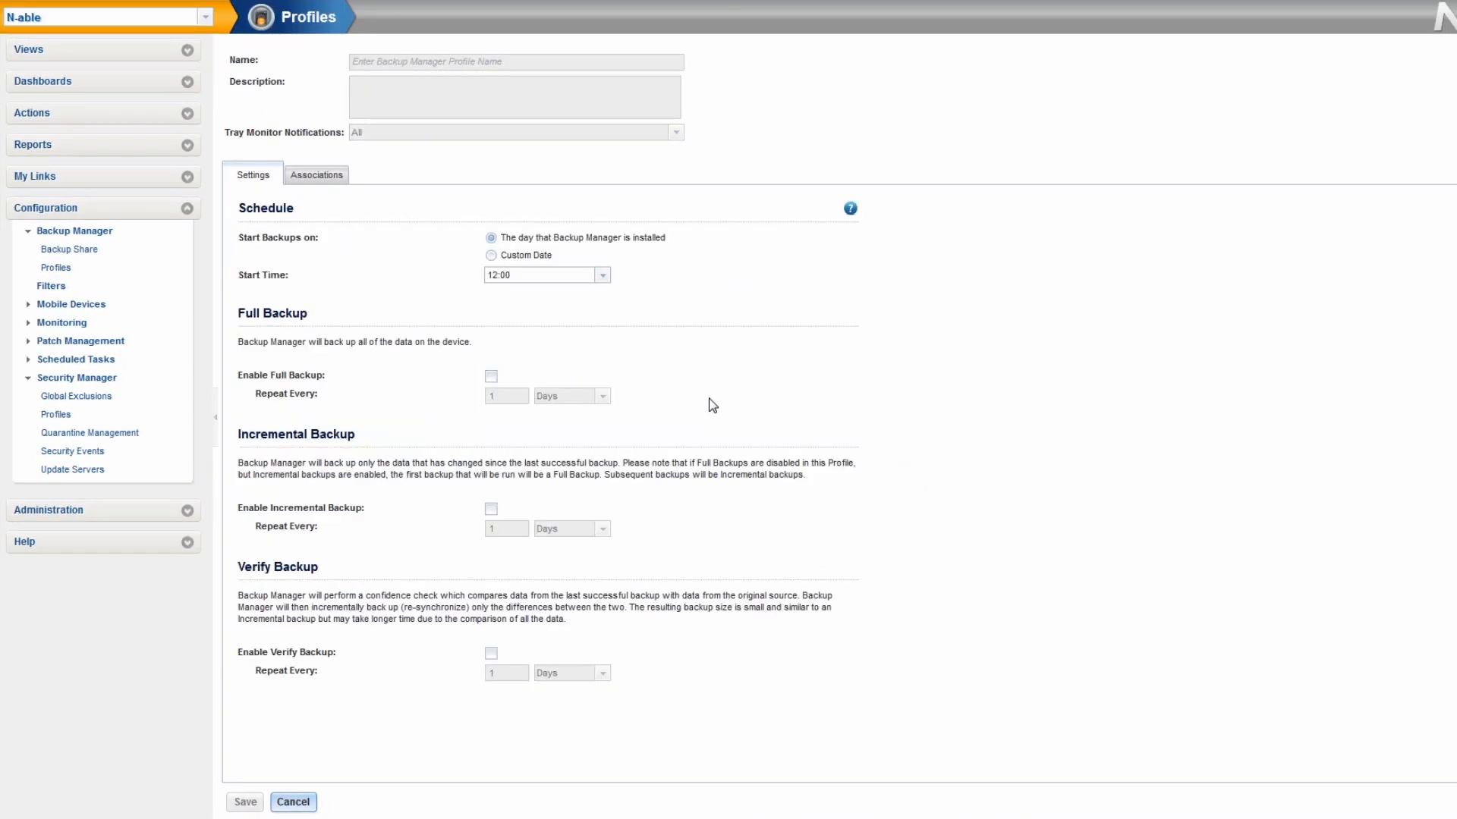
- Enable Incremental Backup in the backup profile's schedule, set its repeat interval to 15 and choose another time unit
click(490, 508)
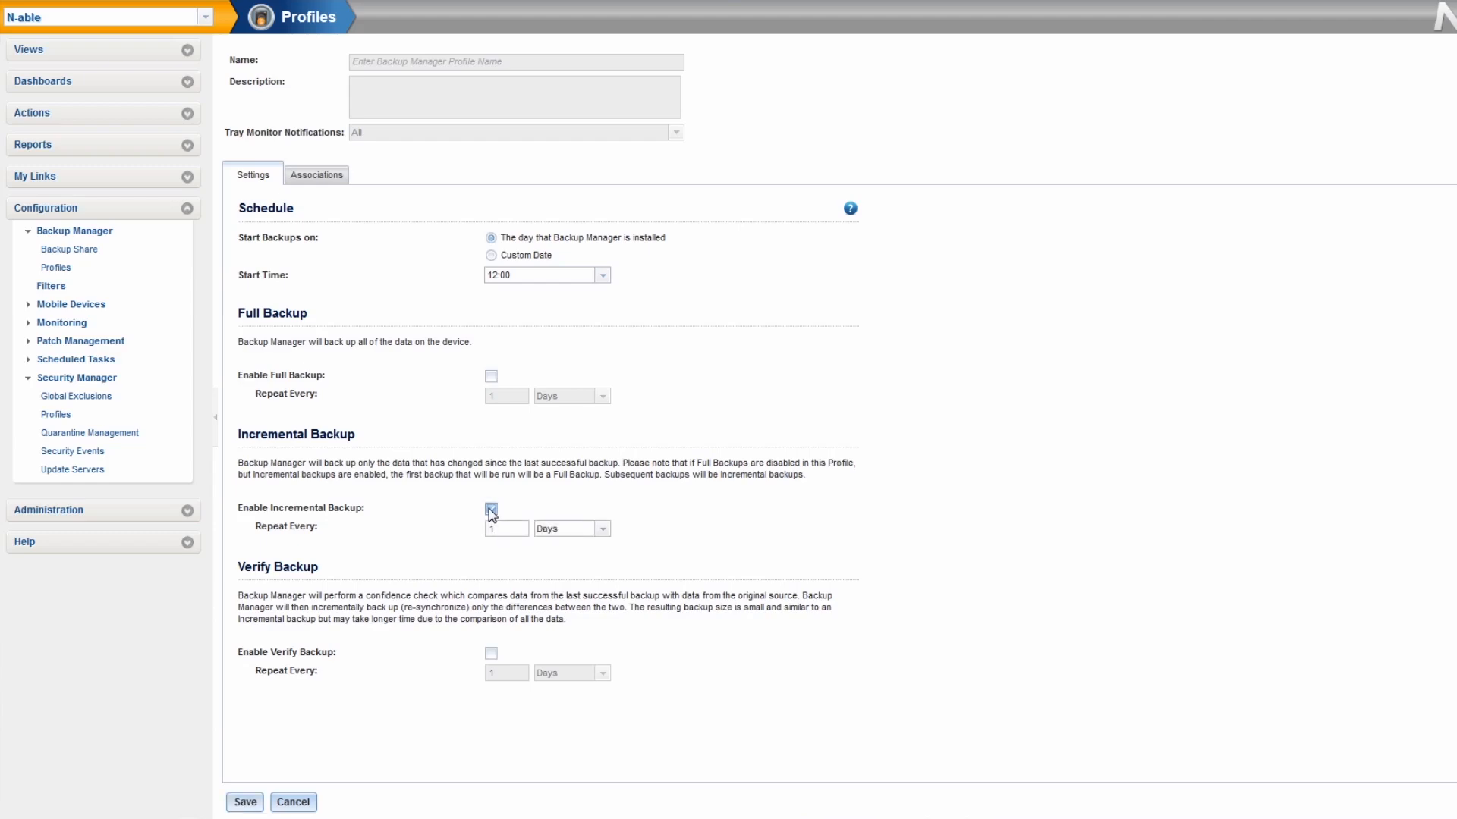
double_click(511, 536)
text(15)
click(605, 530)
click(552, 579)
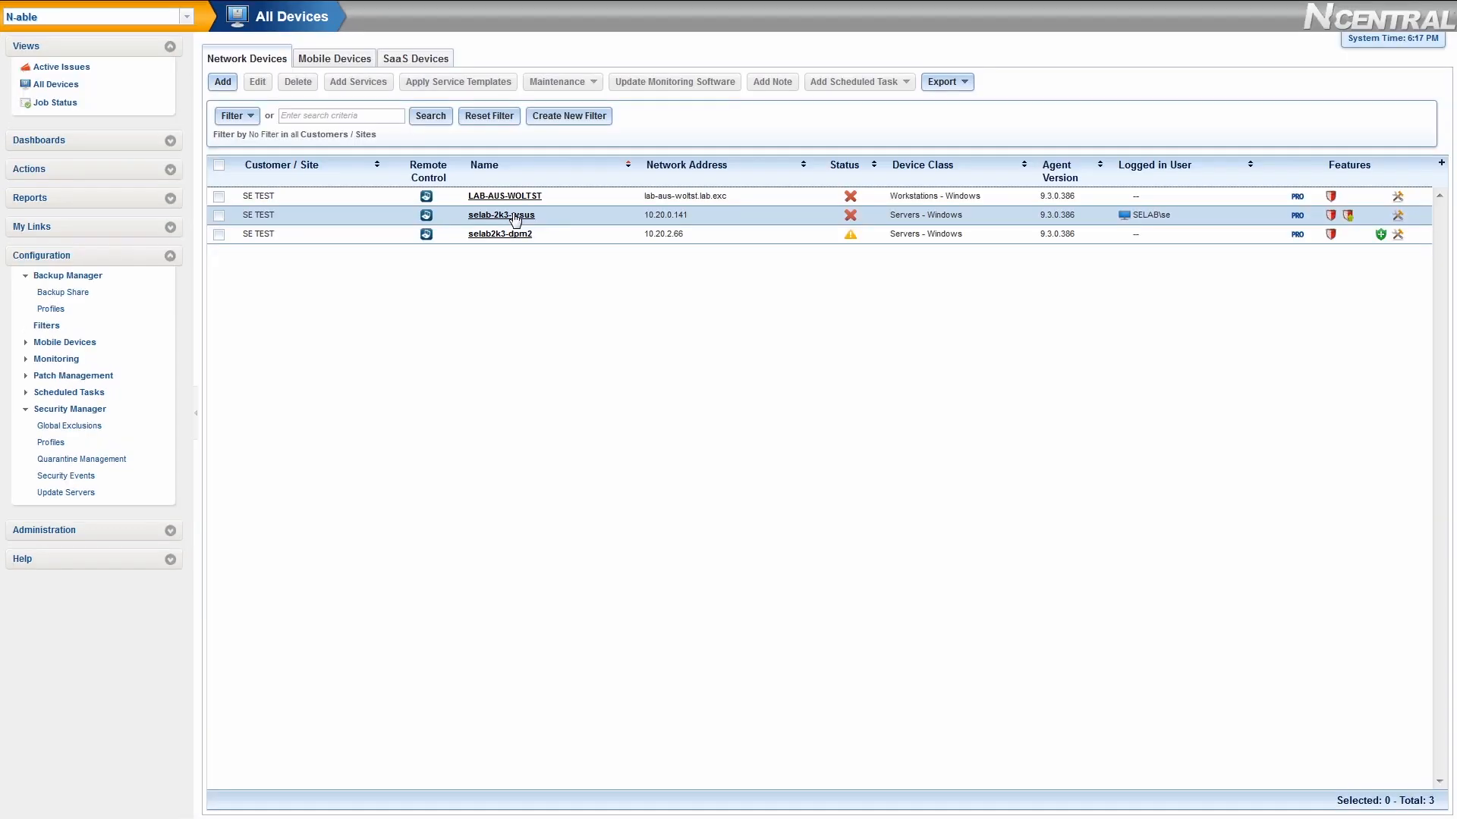
- Open the properties of the selab-2k3-wsus server and enable Backup Management for it
click(514, 217)
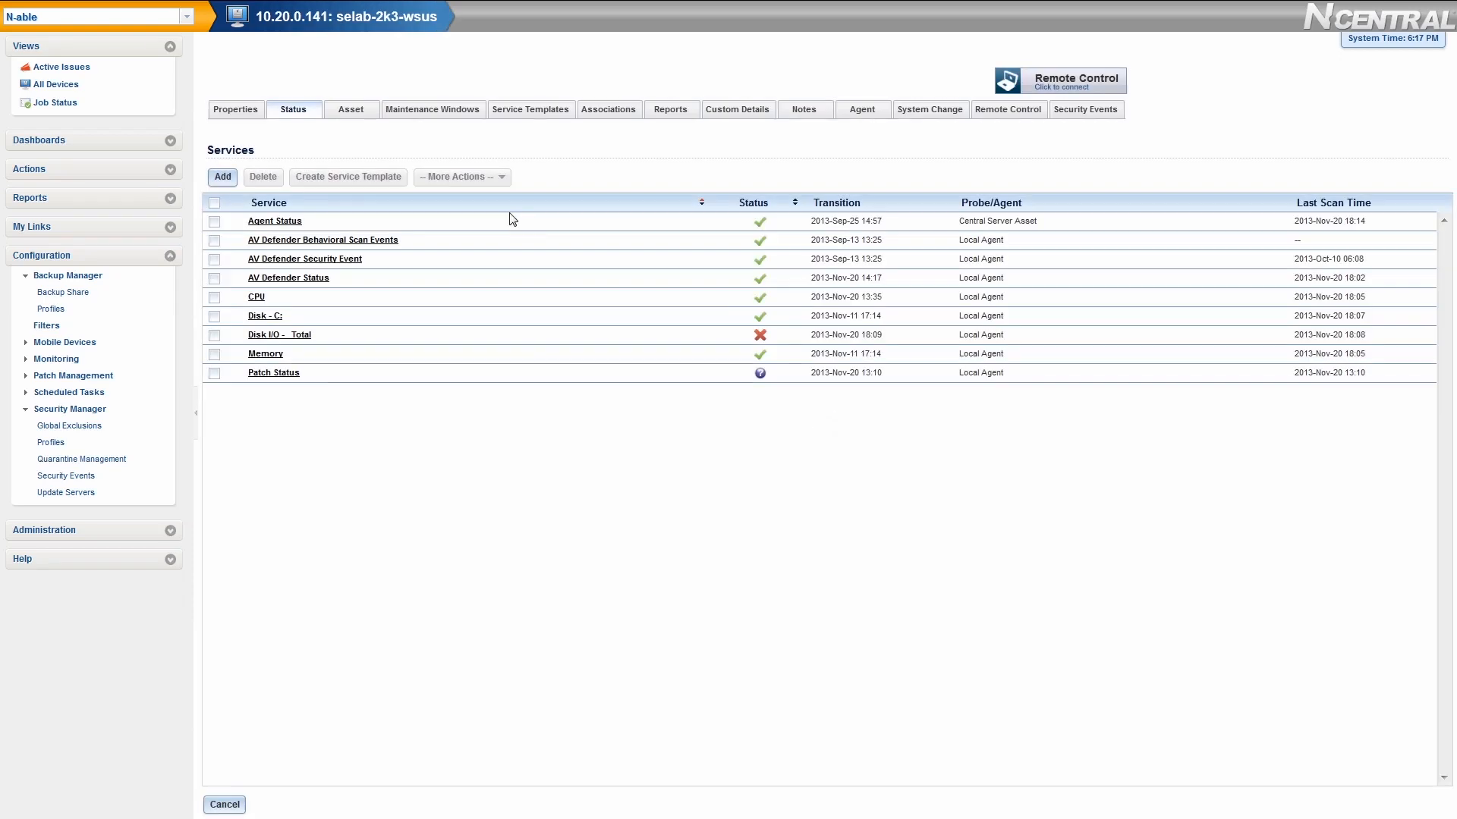
click(232, 113)
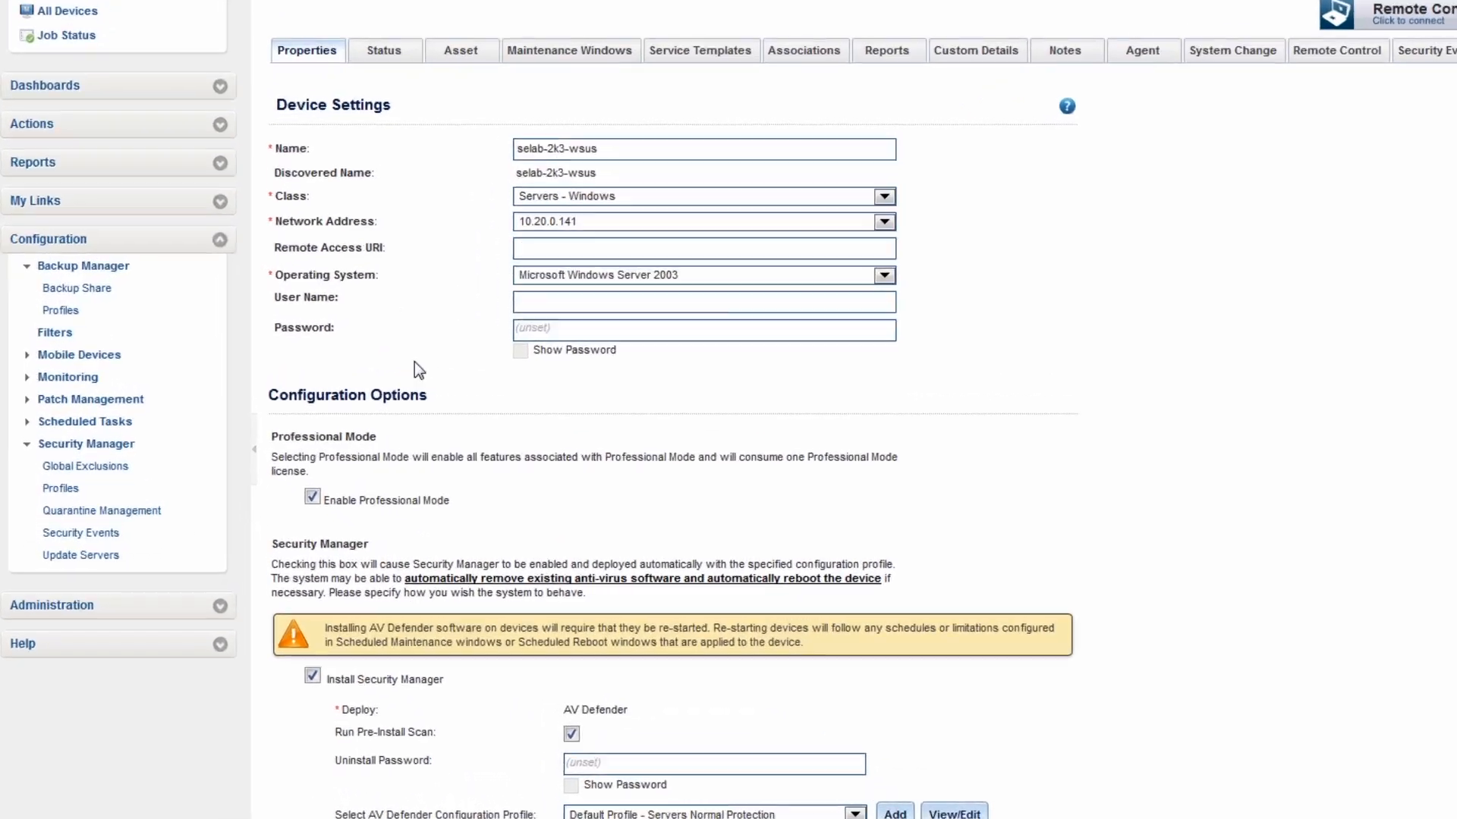
scroll(485, 376, down, 6)
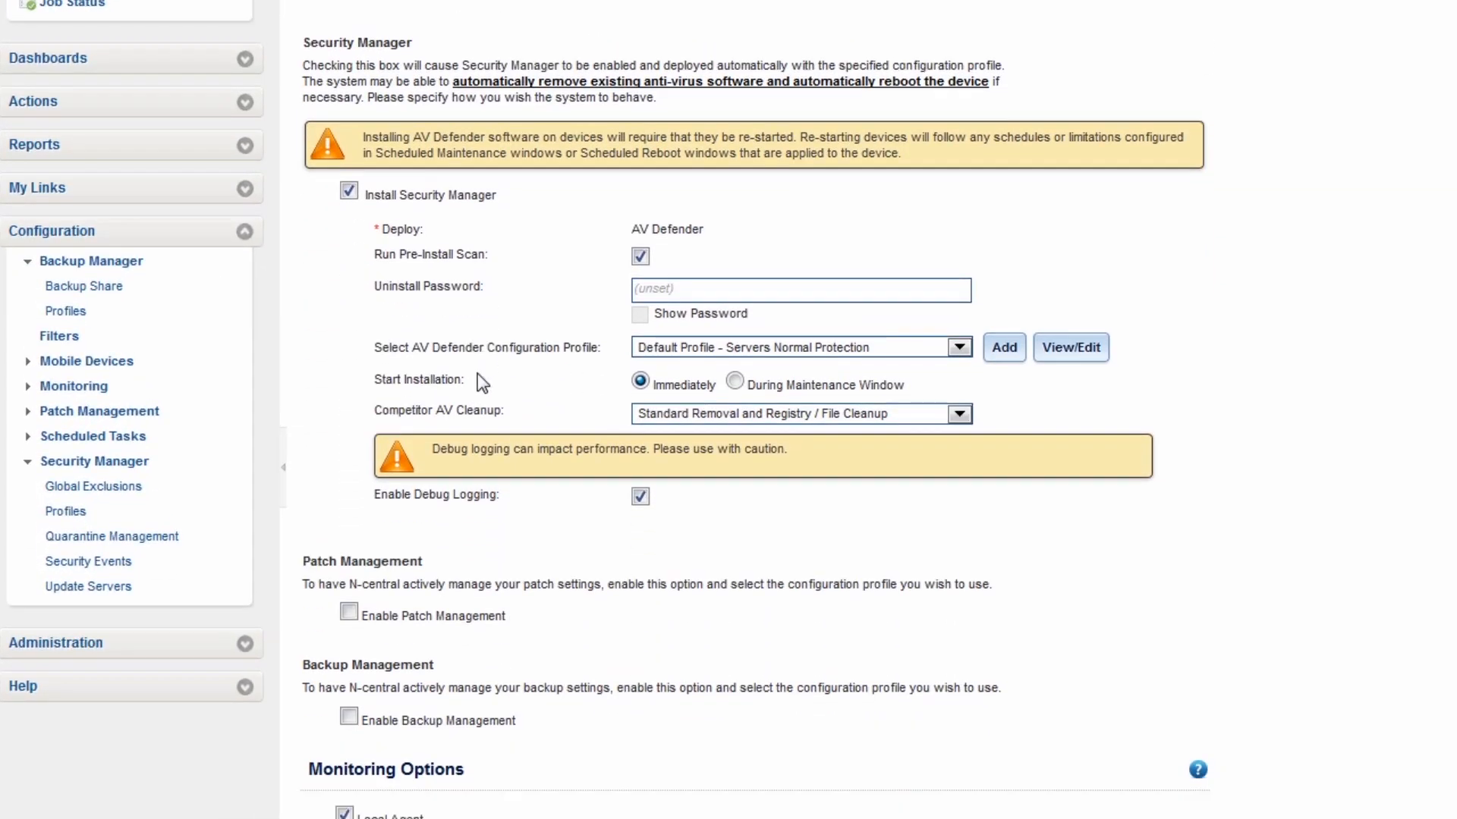
click(349, 671)
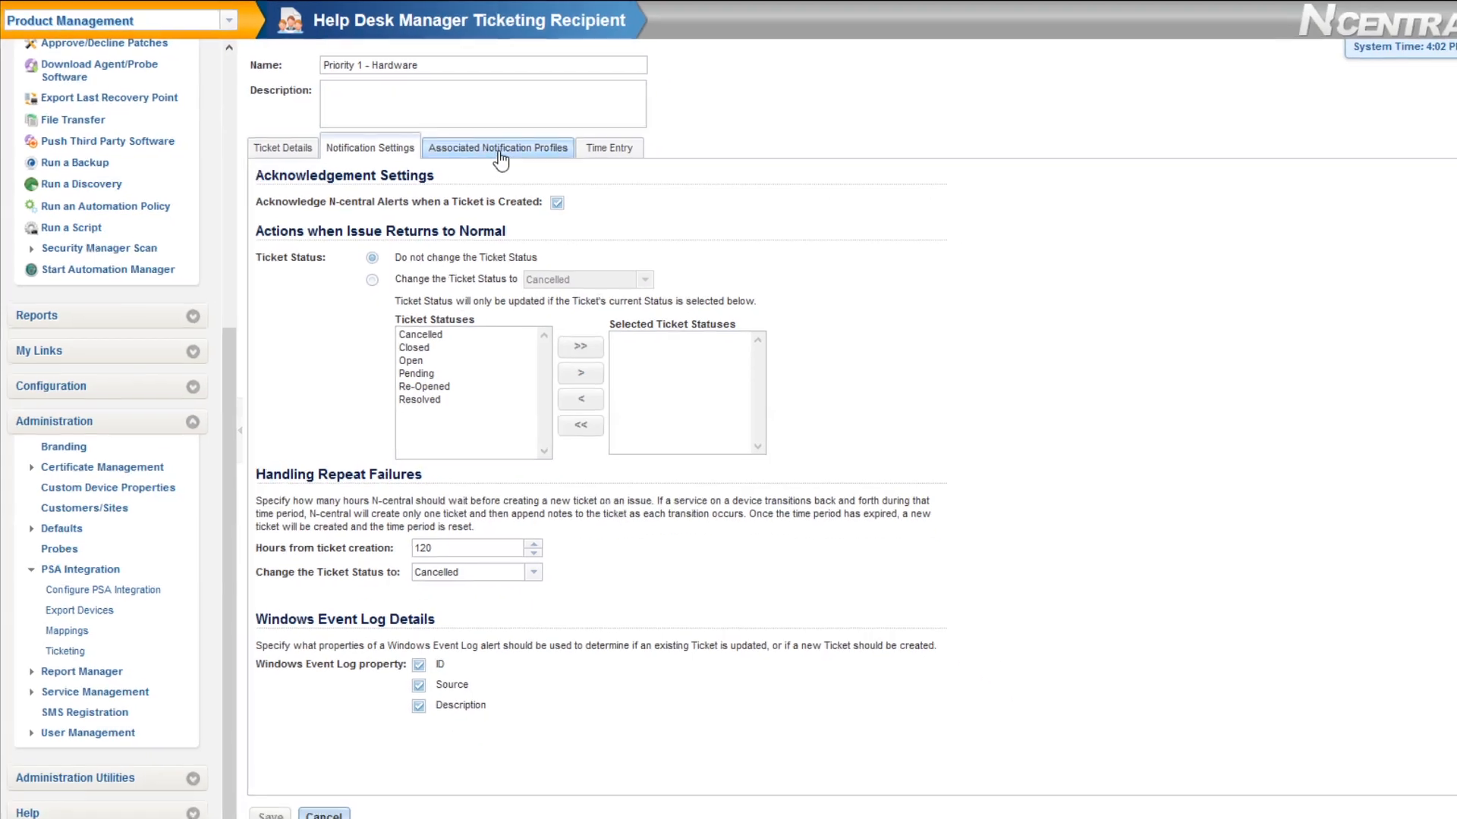
- Review the associated notification profiles and time entry settings of the Priority 1 - Hardware ticketing recipient
click(499, 150)
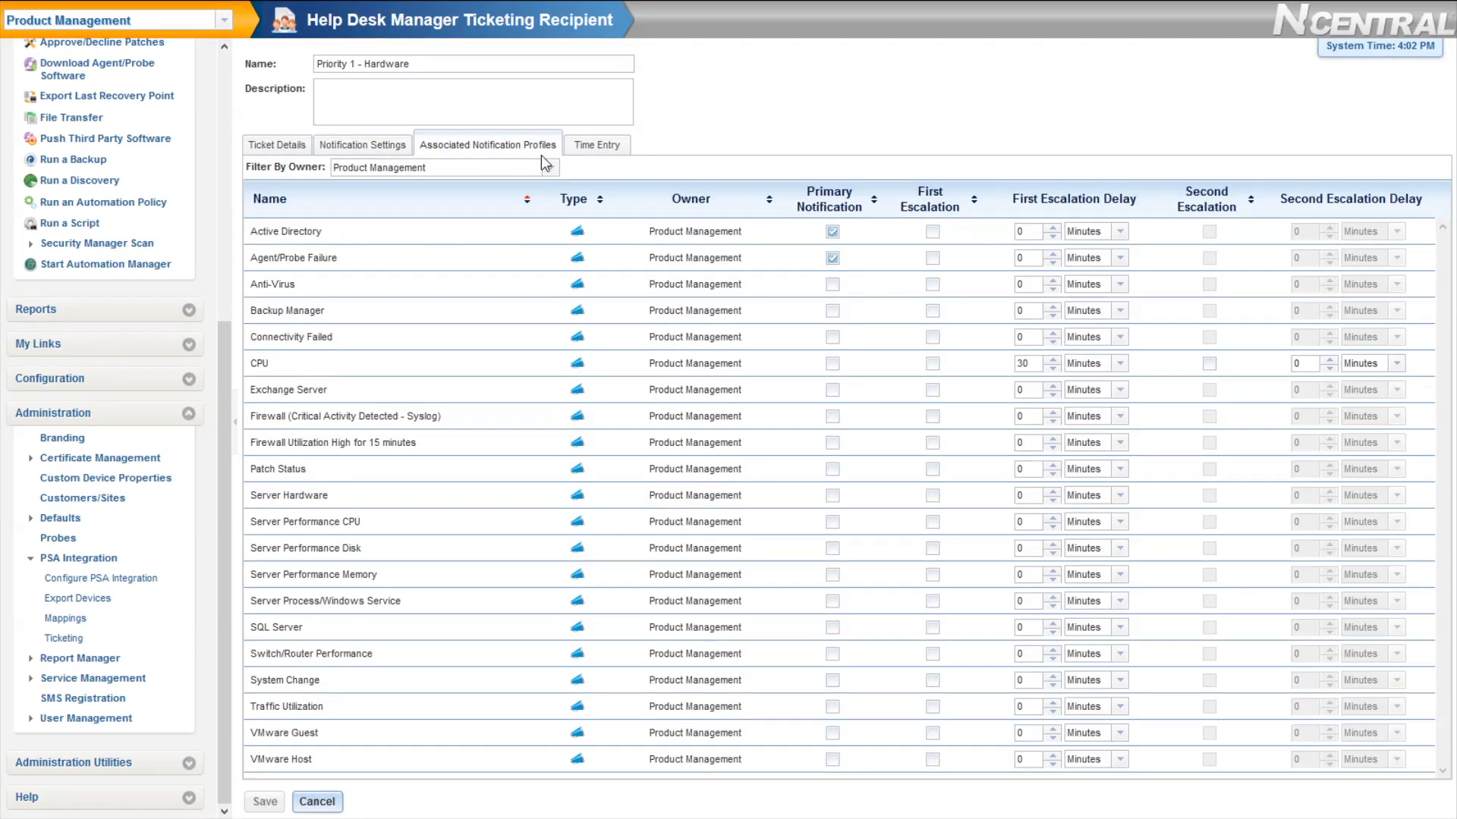
click(605, 151)
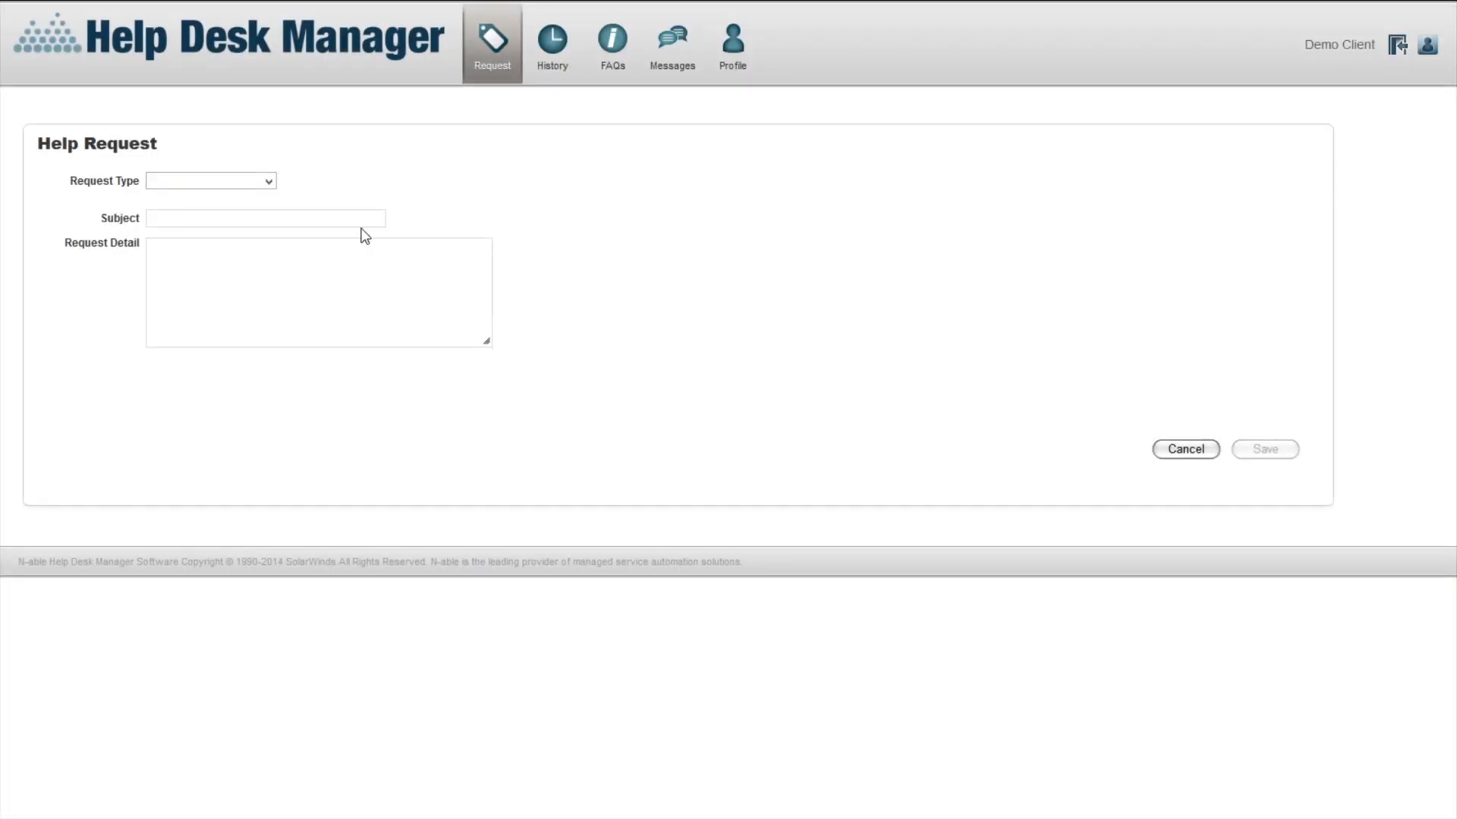
- Set the help request's type to Connectivity\Wireless and its device type to Windows Laptop, and list the available models
click(244, 179)
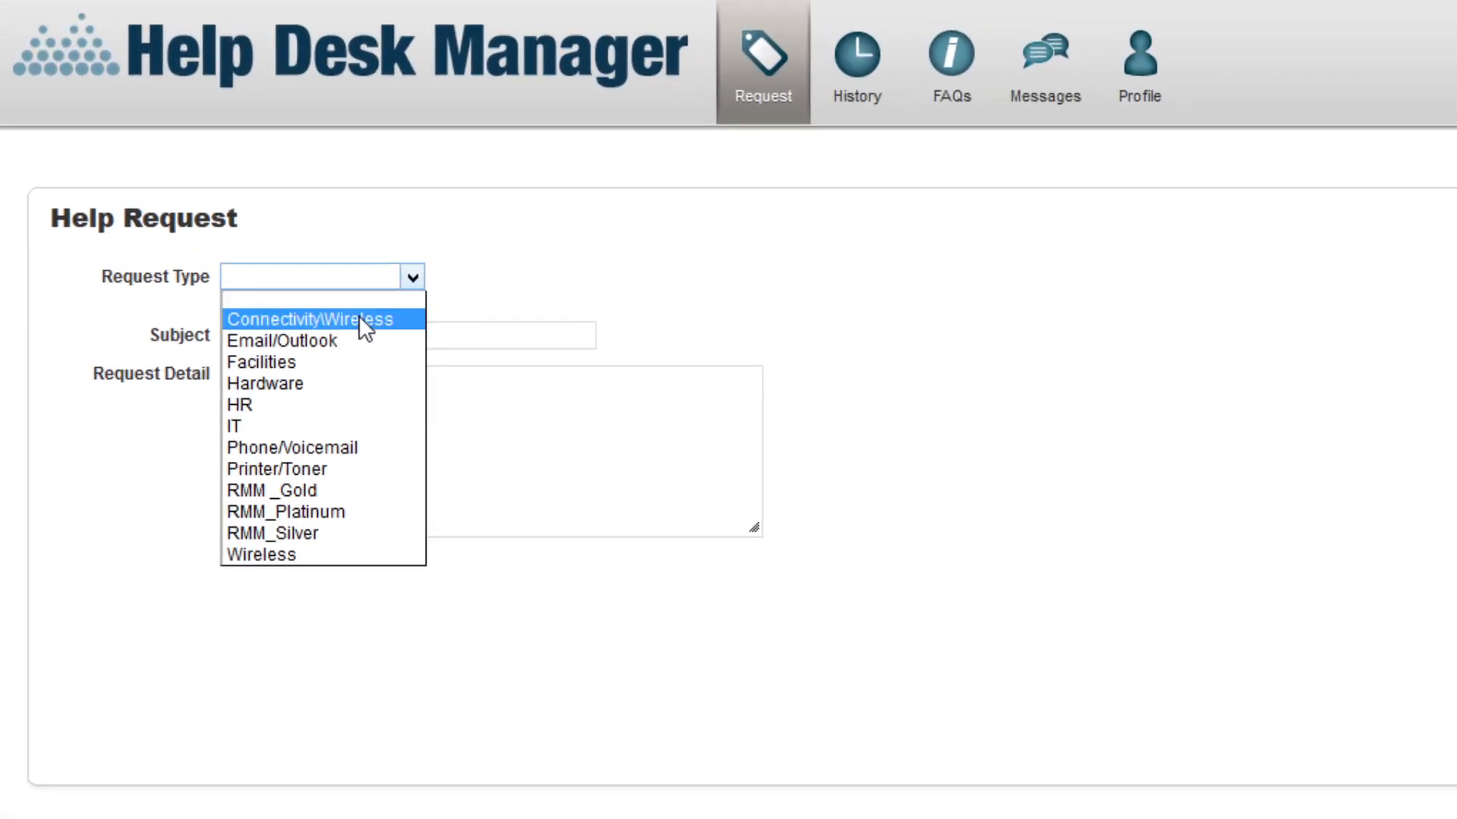
click(359, 317)
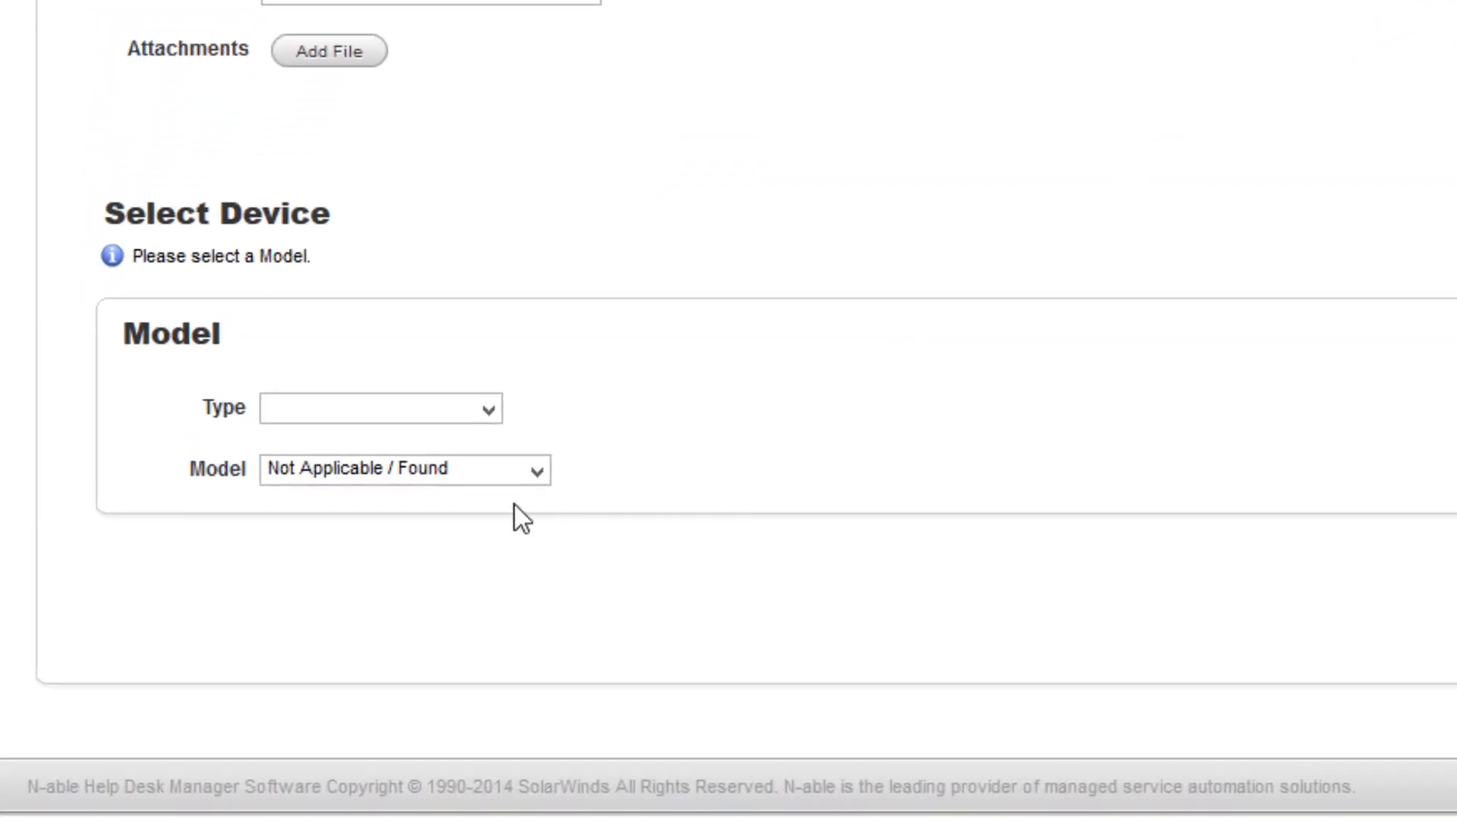
click(476, 410)
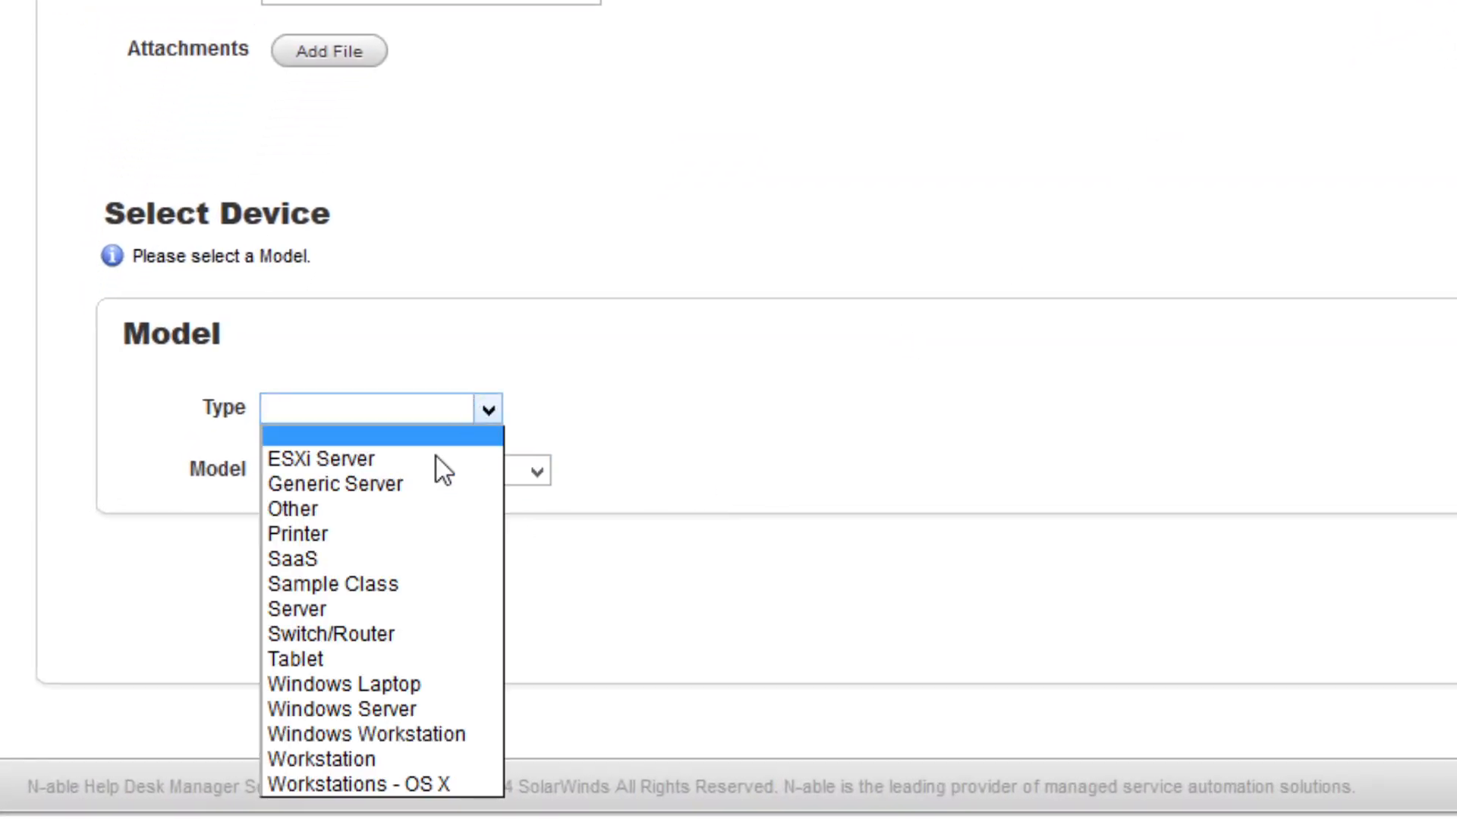
click(355, 692)
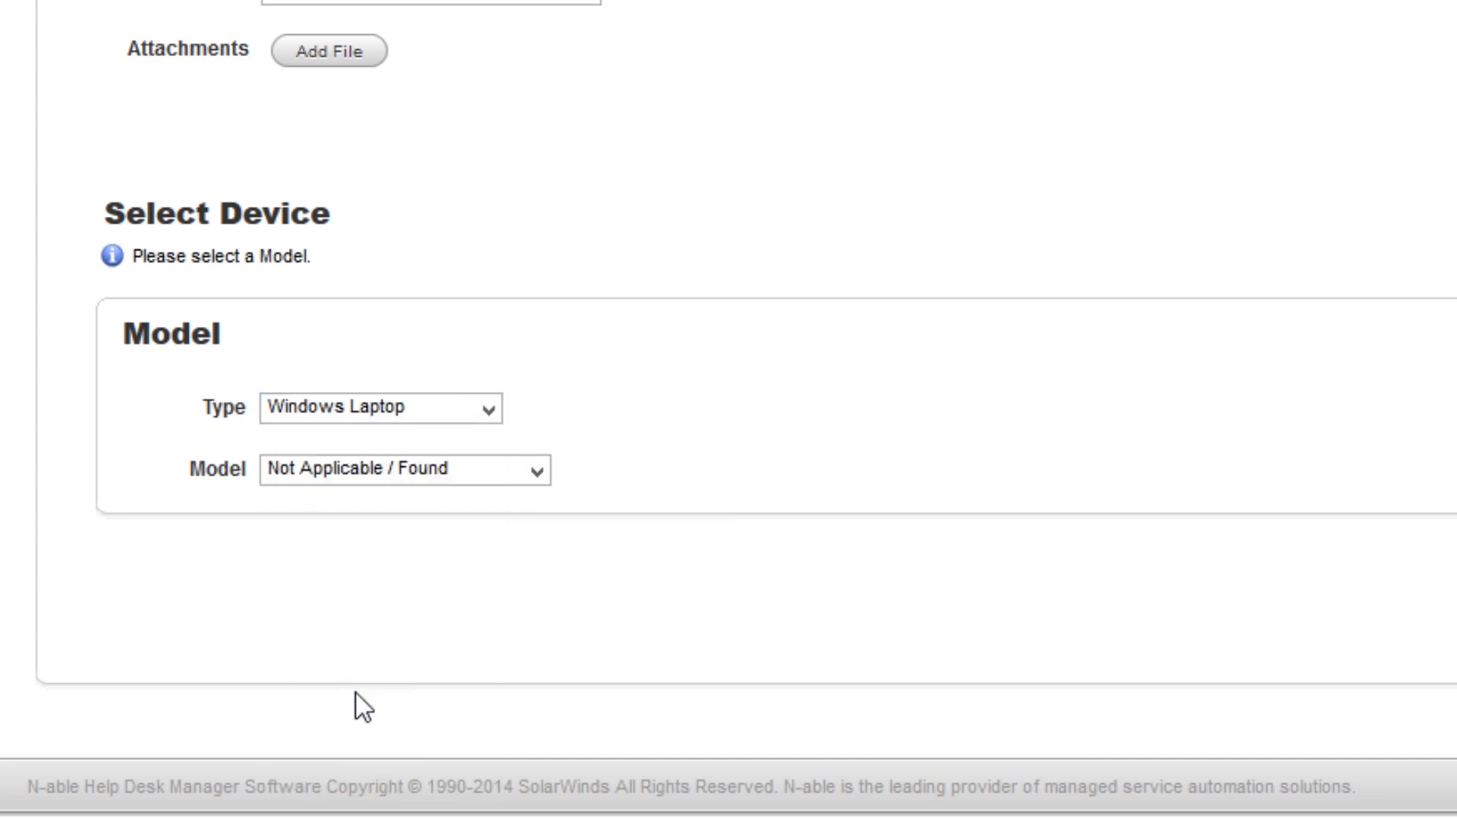
click(491, 479)
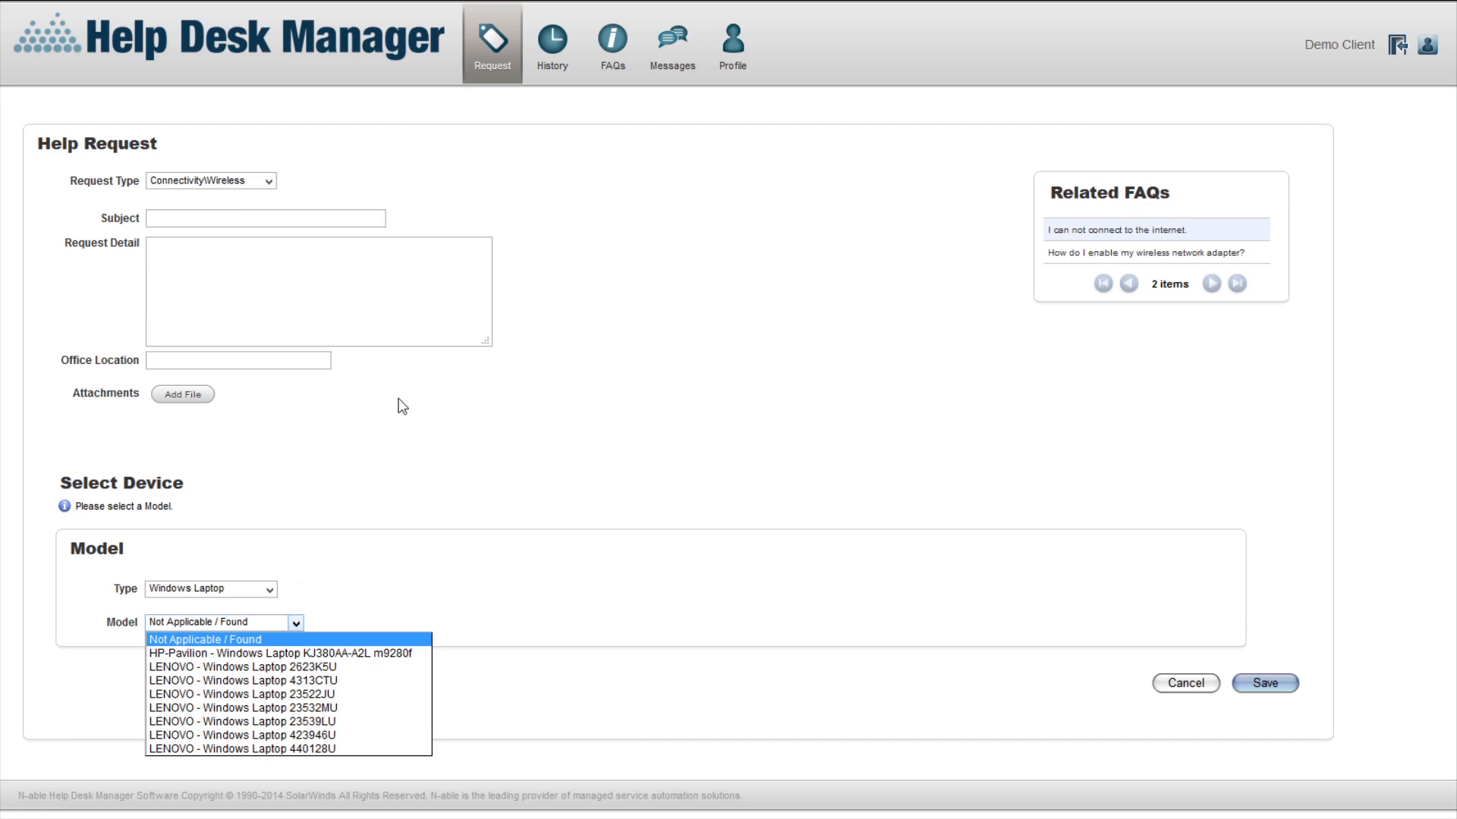
- View the client's ticket history and messages in Help Desk Manager
click(562, 49)
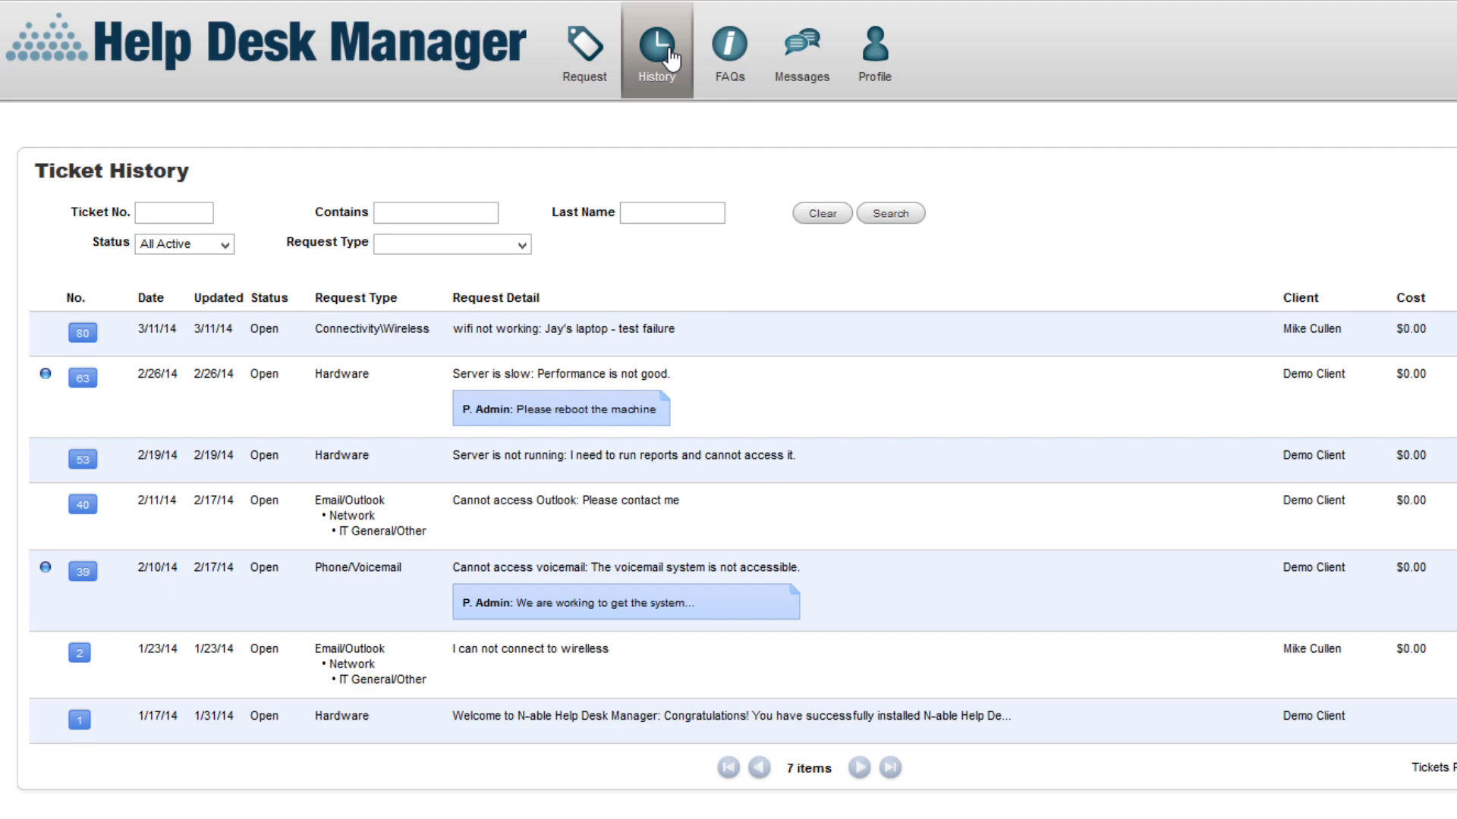
click(808, 64)
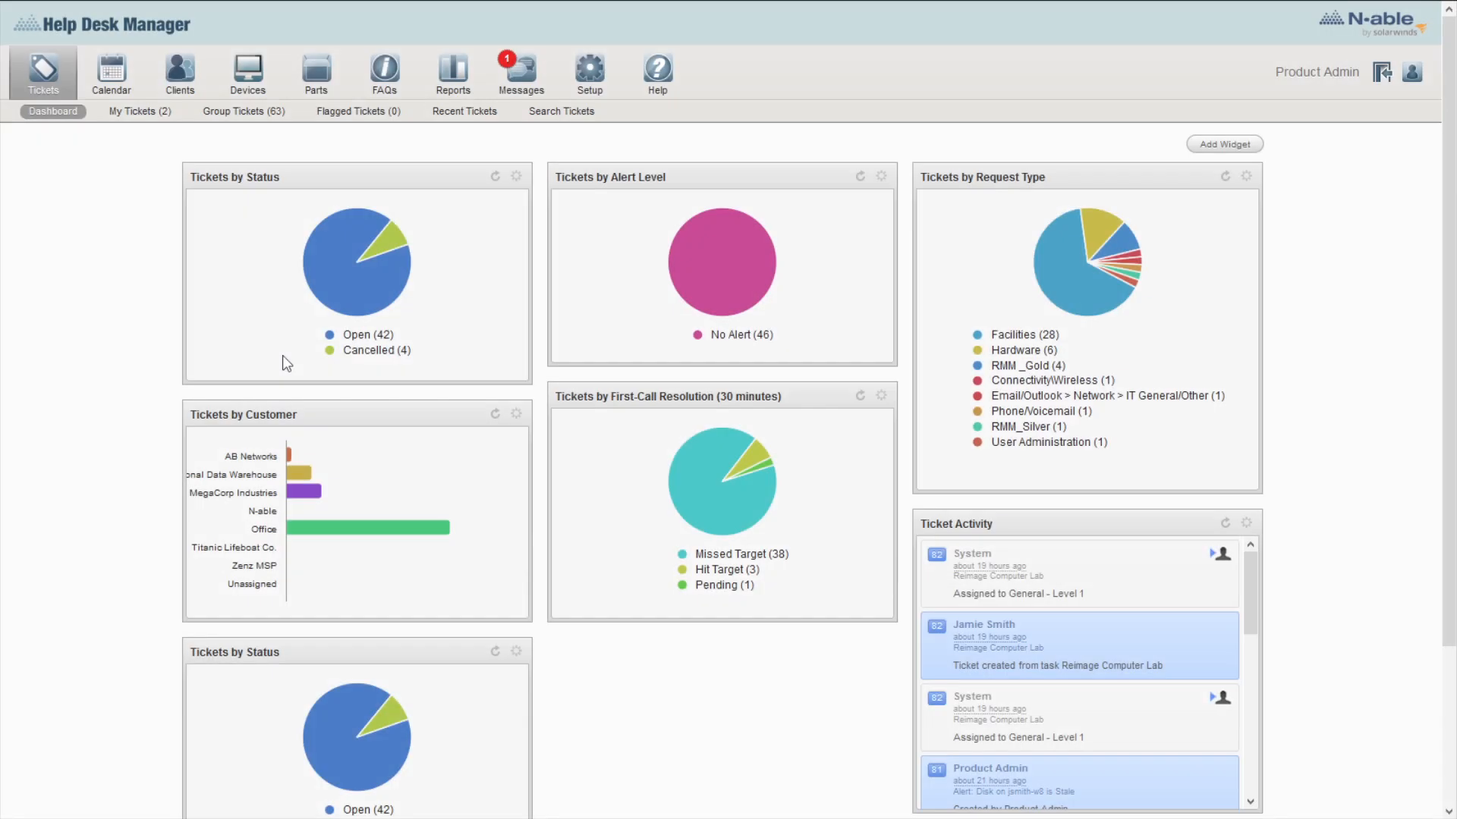
- Open the CPU failure alert ticket for selab2k3-dpm2 from the technician's own tickets
mouse_move(332, 529)
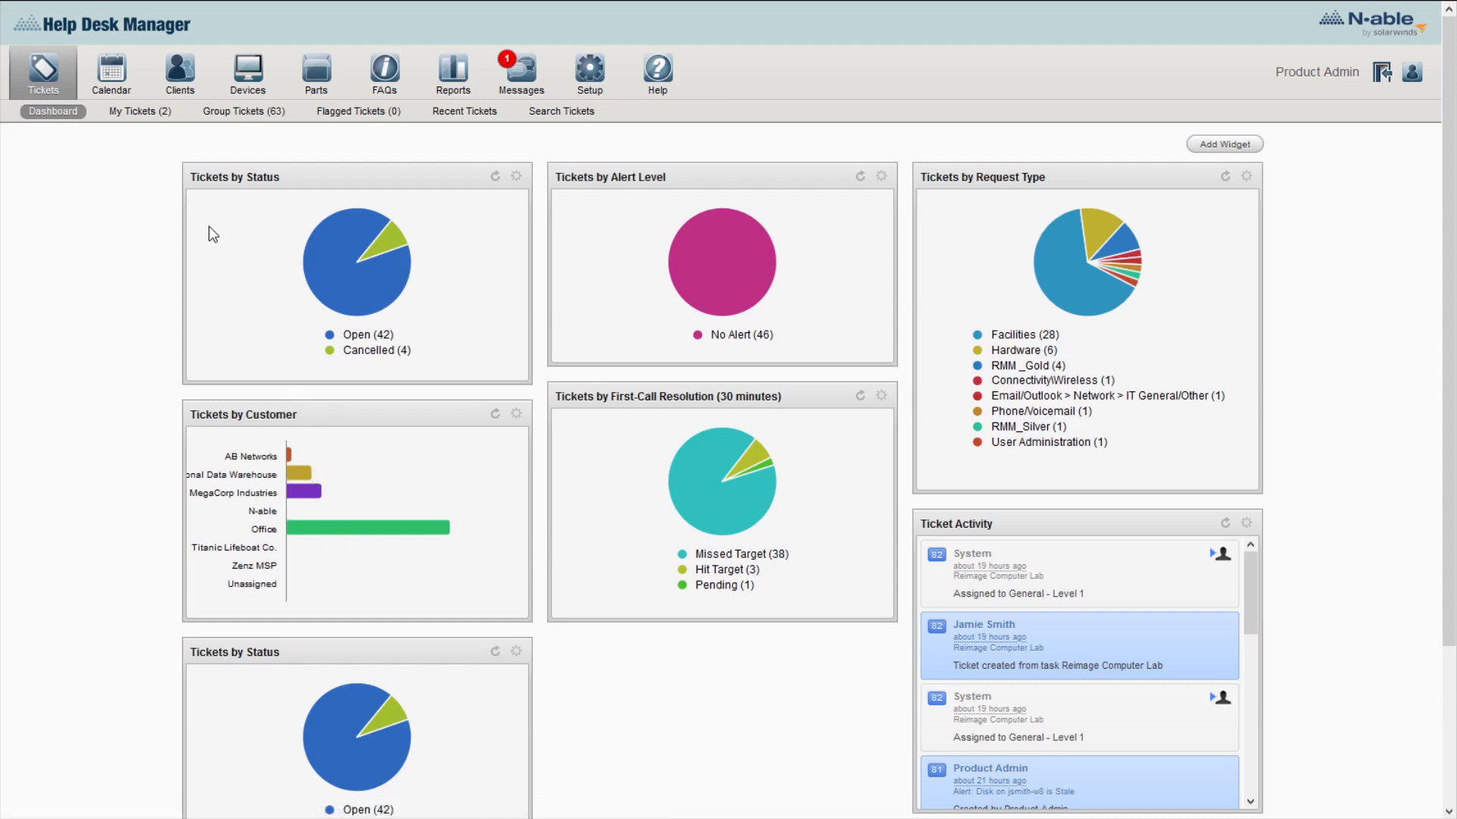
click(151, 114)
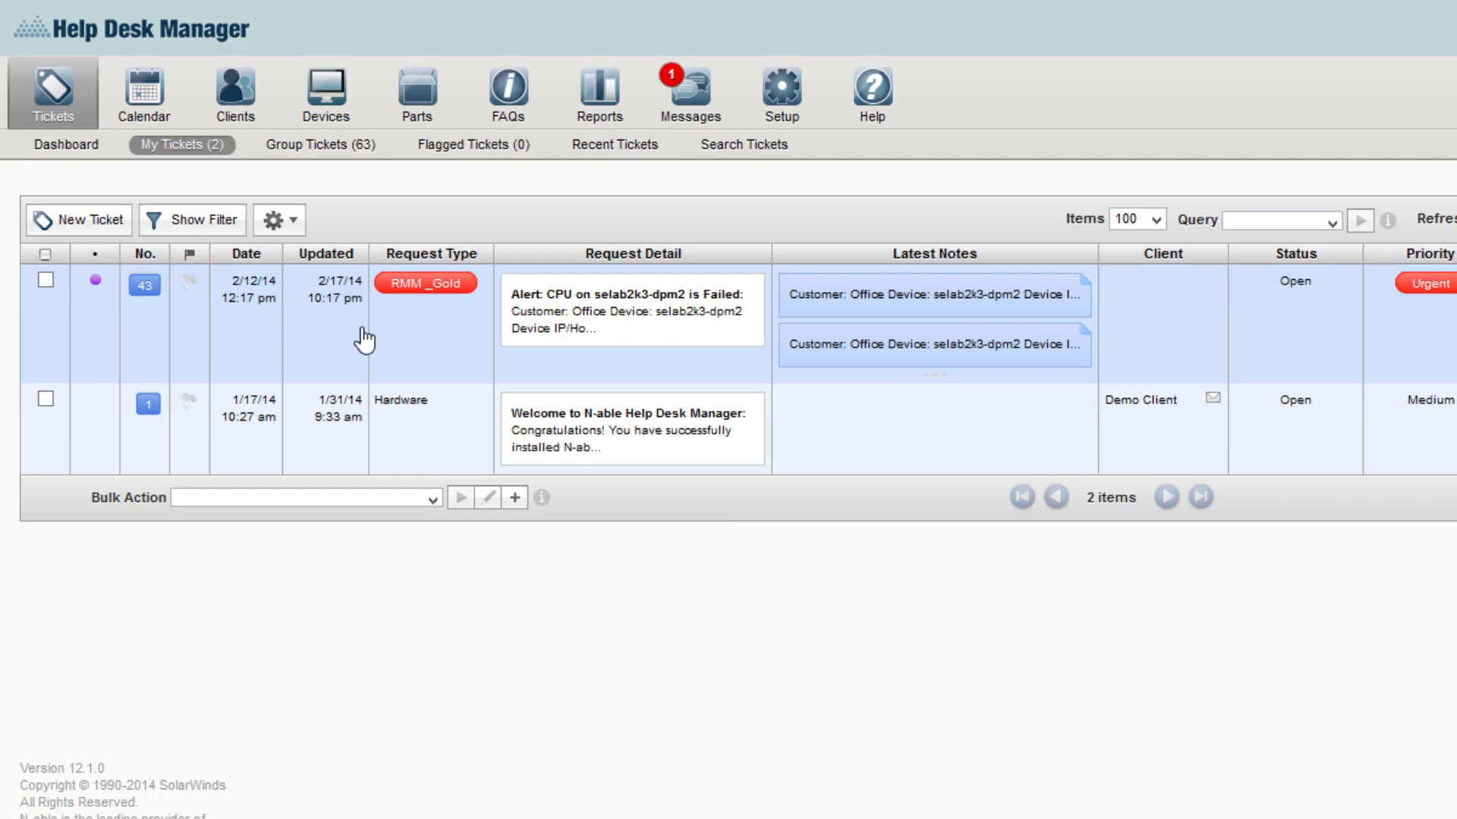
click(364, 340)
- Examine the CPU alert ticket's request detail, notes, history and status information
scroll(386, 385, down, 2)
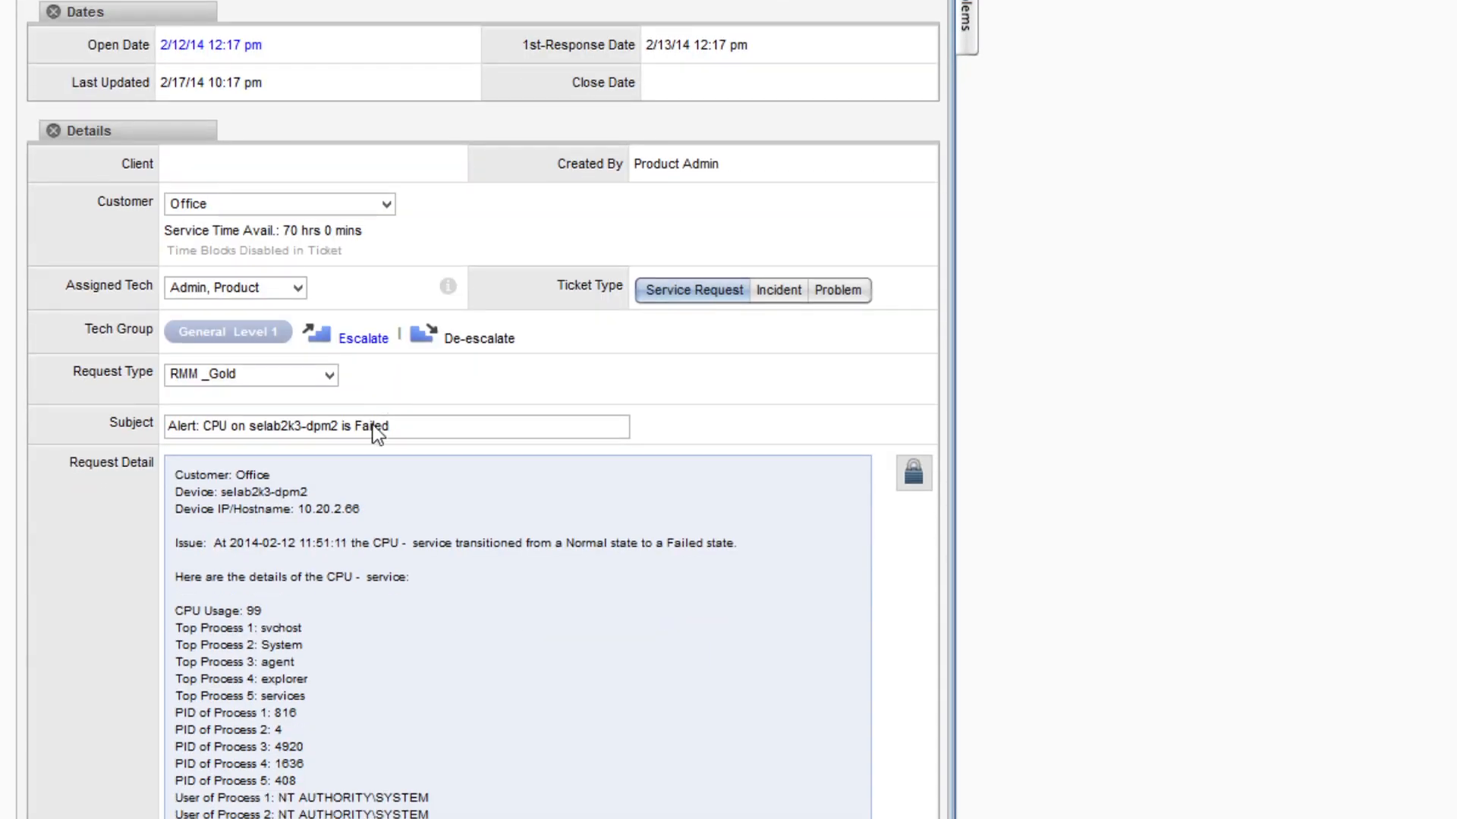
drag(261, 741, 190, 475)
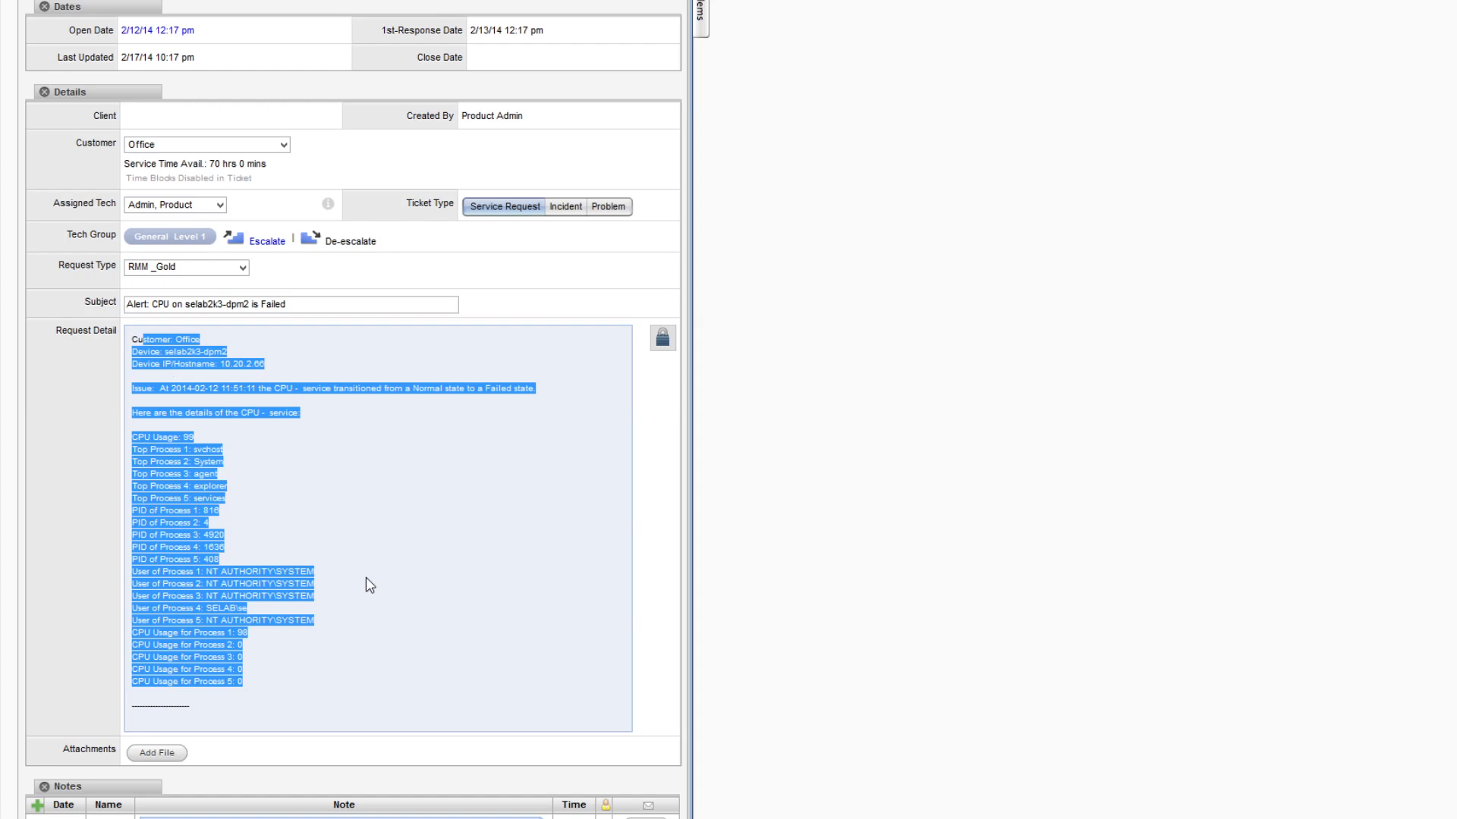
click(425, 611)
scroll(425, 611, down, 3)
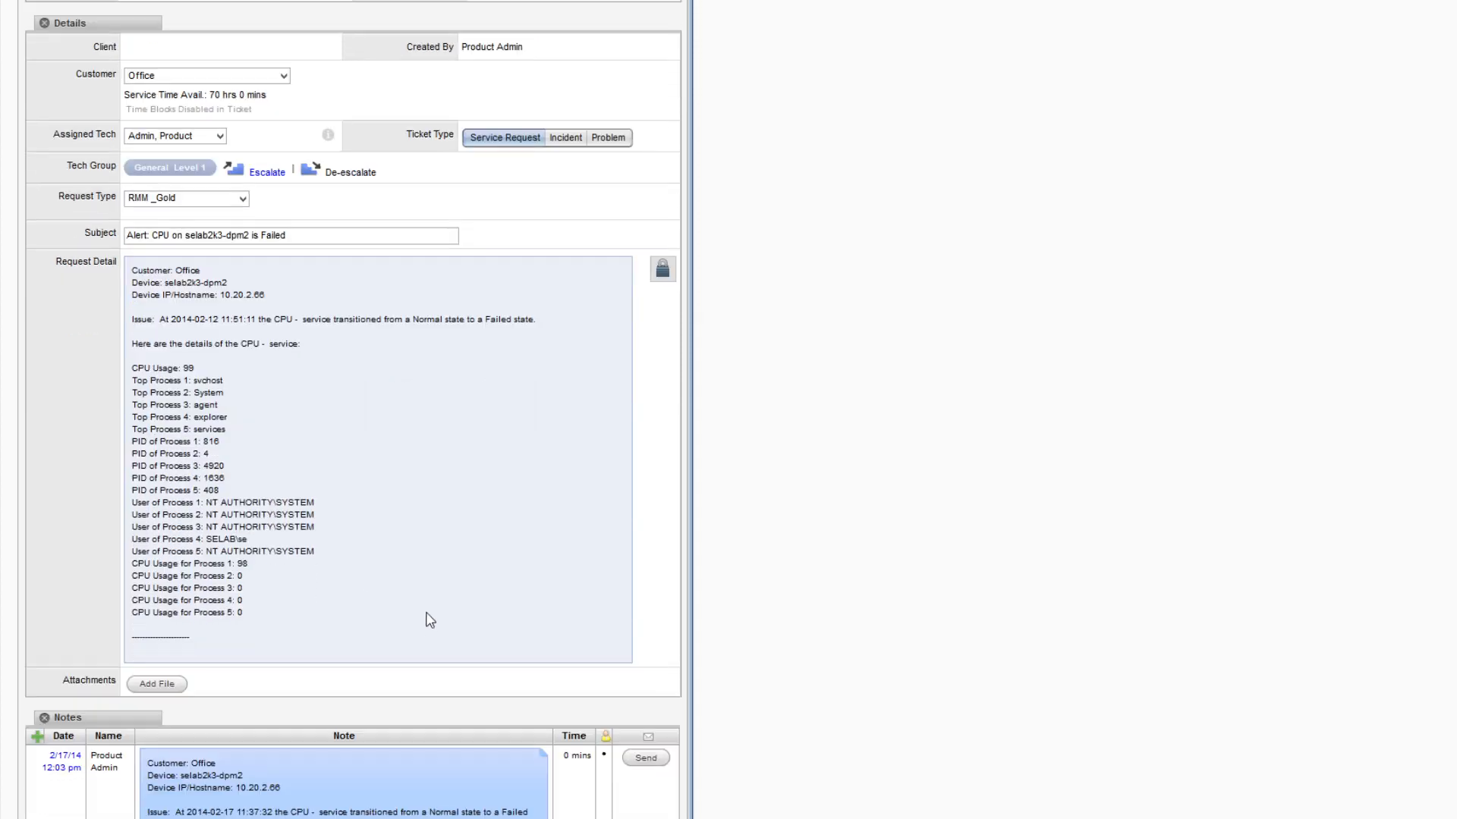
scroll(425, 611, down, 15)
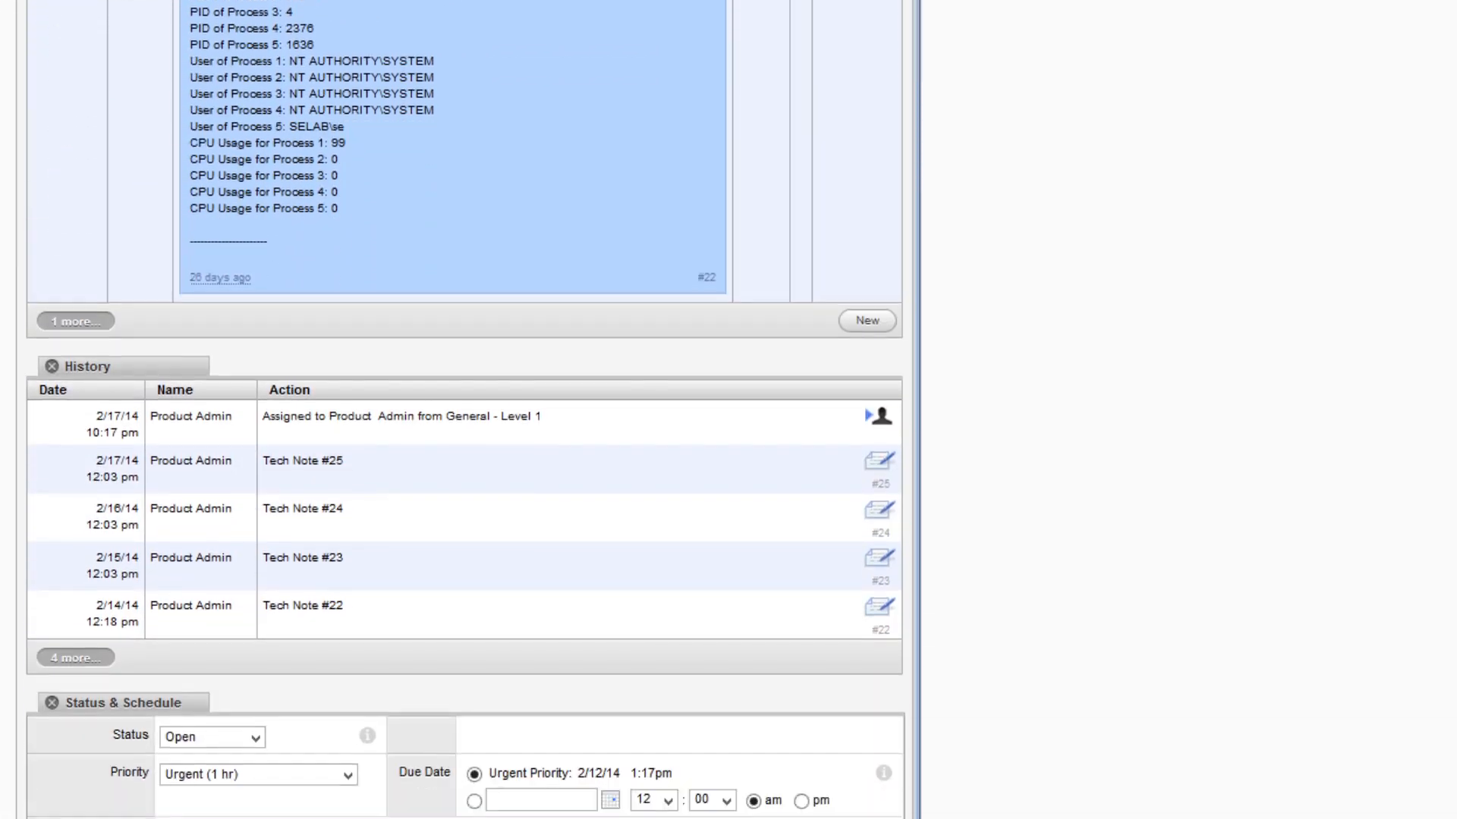
- Write a new ticket note with "The resolution is:", a list numbered 1 to 4 and "Thanks", and create an FAQ from it
scroll(464, 409, down, 5)
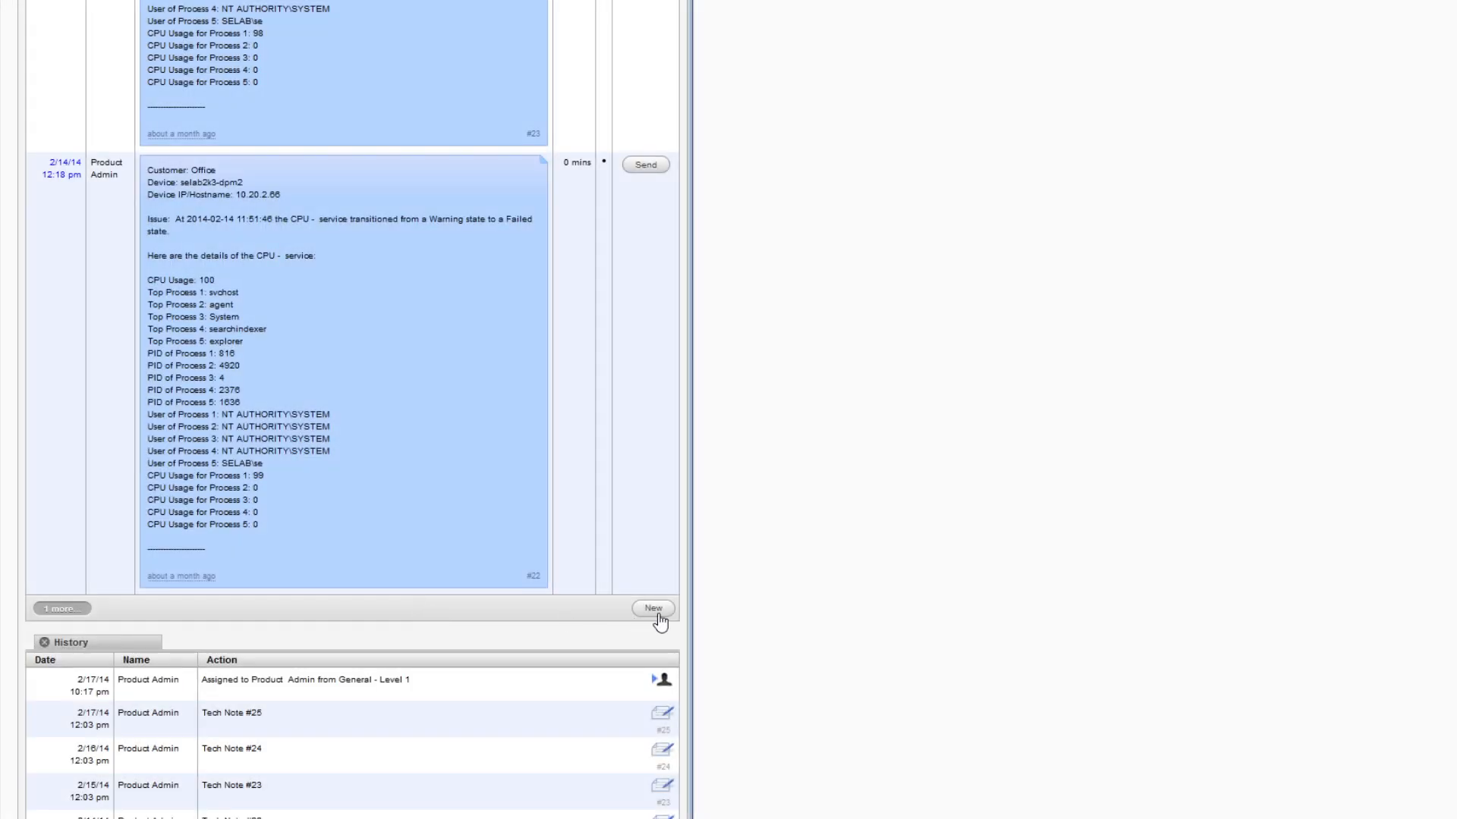
click(654, 611)
text(The resolution is: )
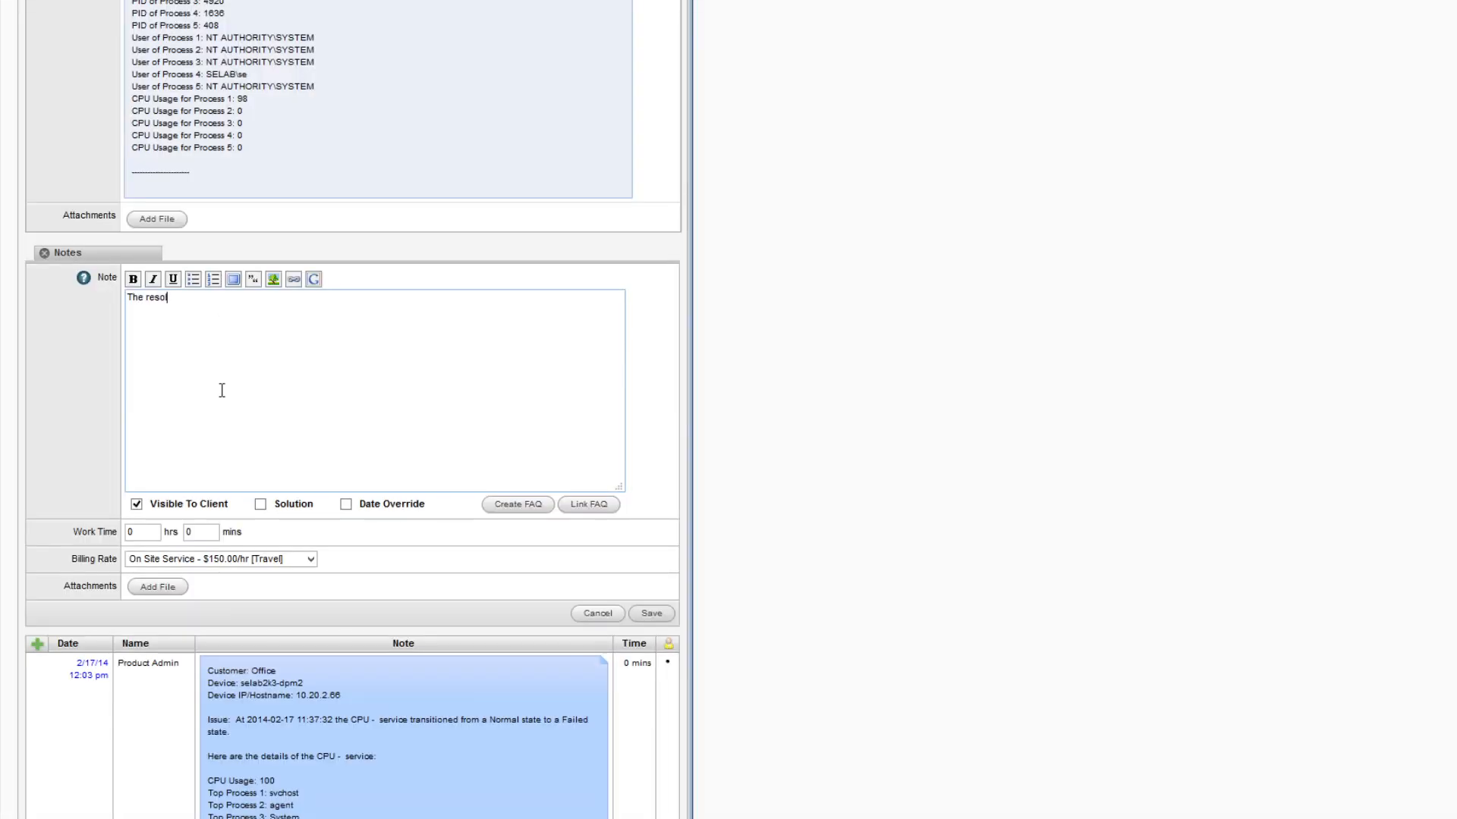
text(1.)
key(Return)
text(2.)
key(Return)
text(3. )
text(4.)
key(Return)
key(Return)
text(Thanks)
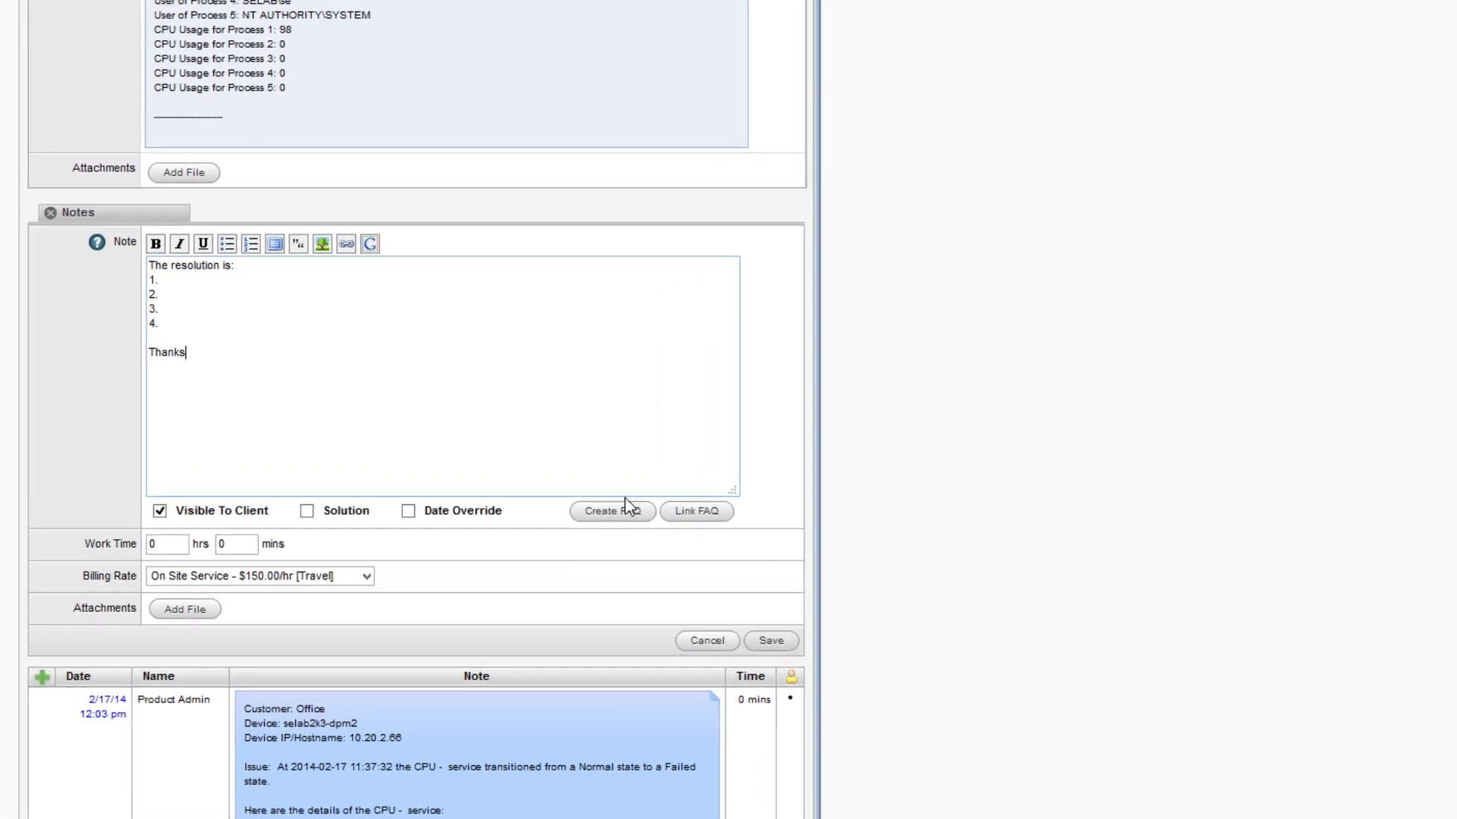
click(537, 509)
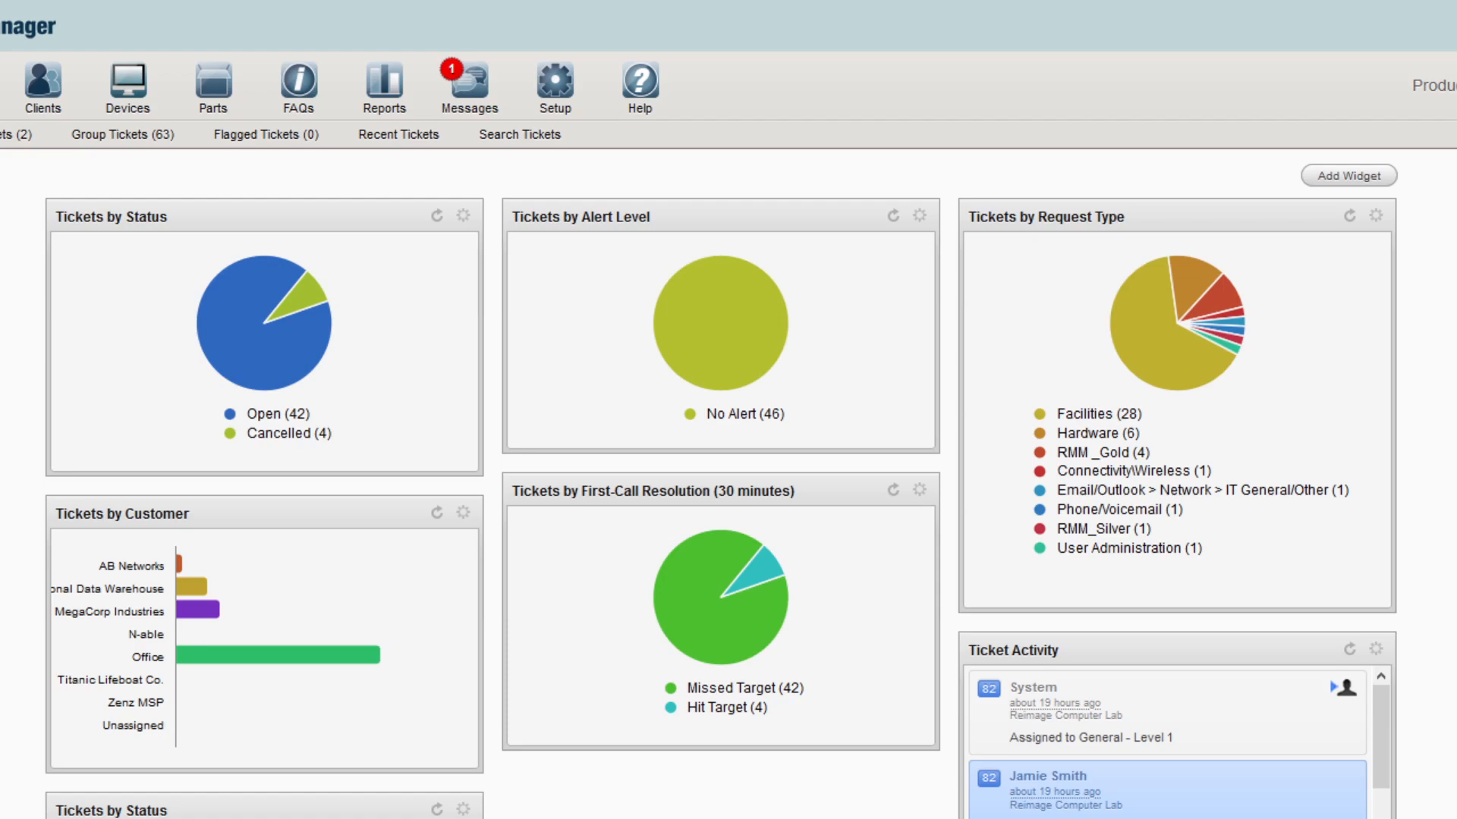
- Review the help desk dashboard's ticket charts and the Ticket Activity feed
scroll(1439, 683, down, 3)
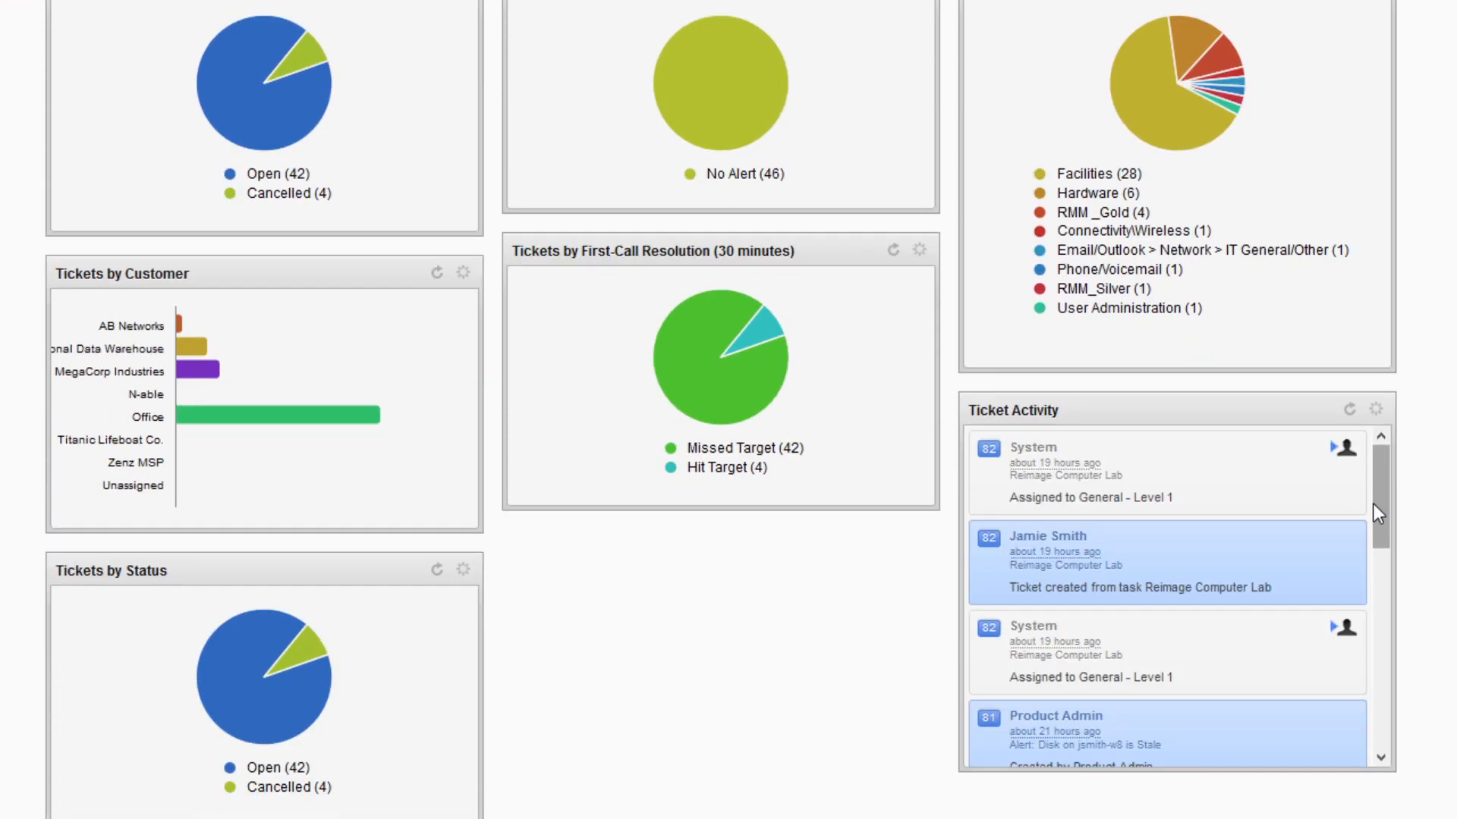
drag(1373, 502, 1373, 579)
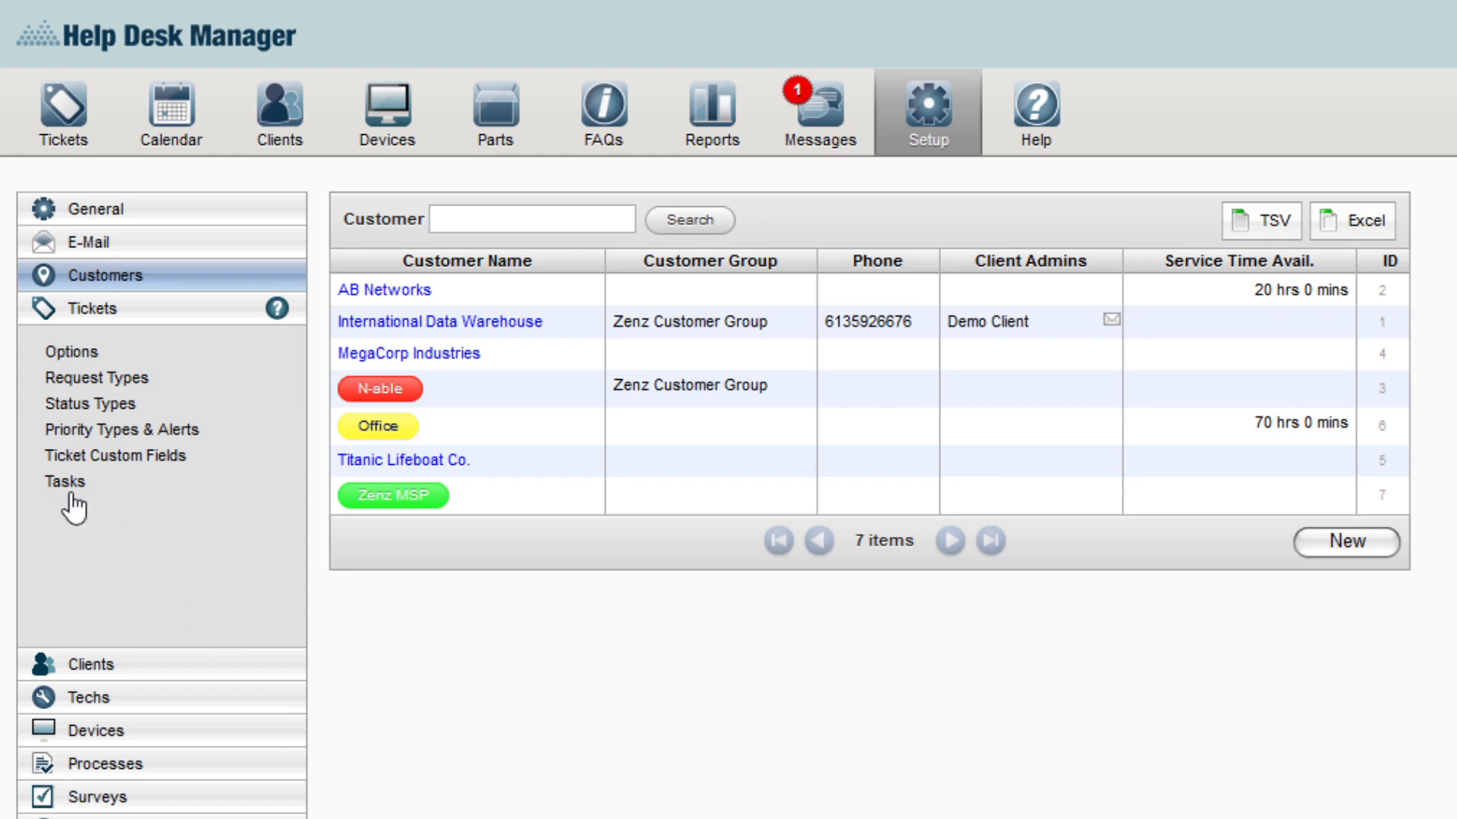
- View the New Employee ticket task's elements and return to its general information
click(67, 482)
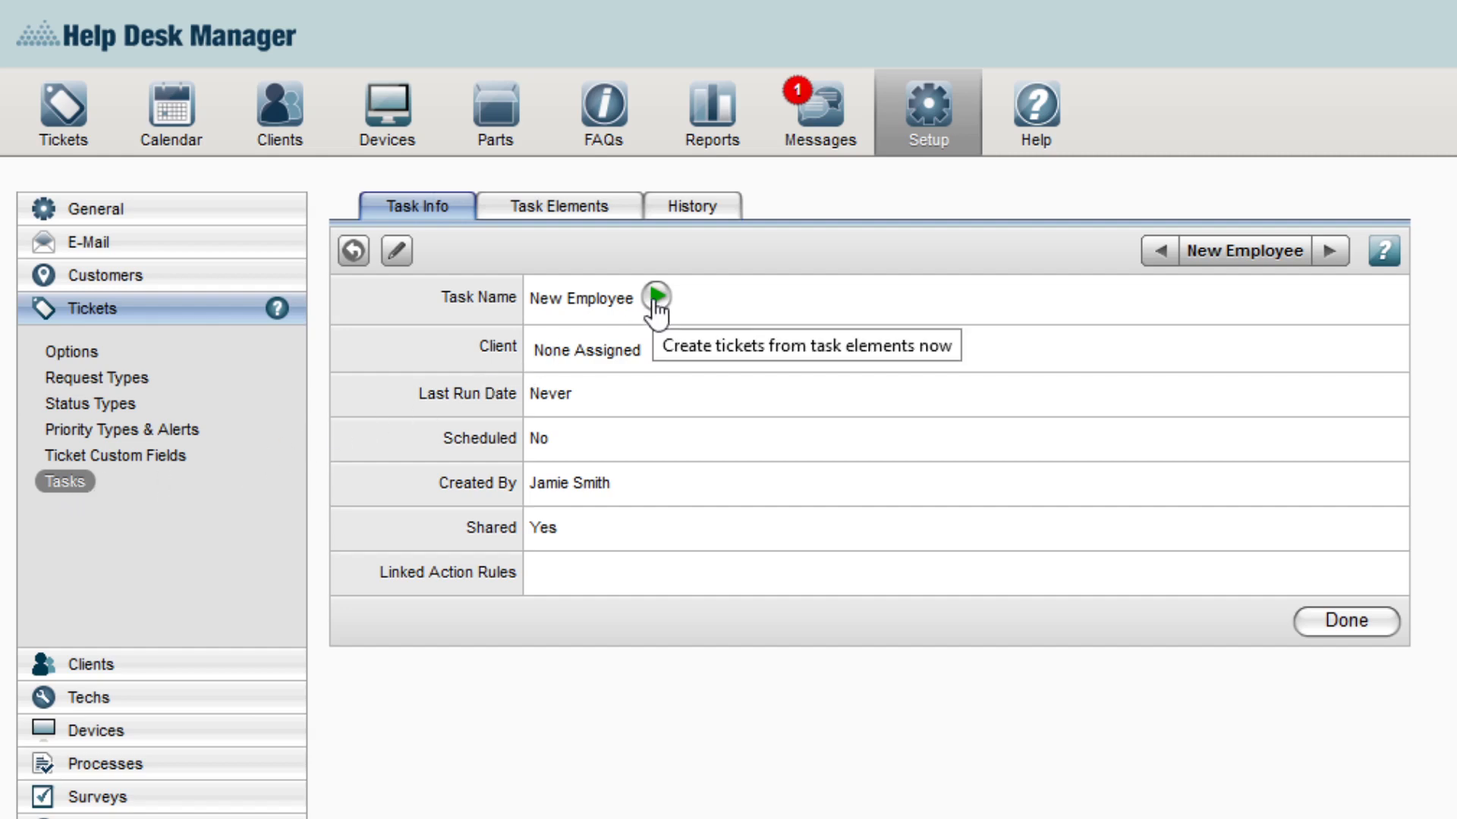
click(585, 222)
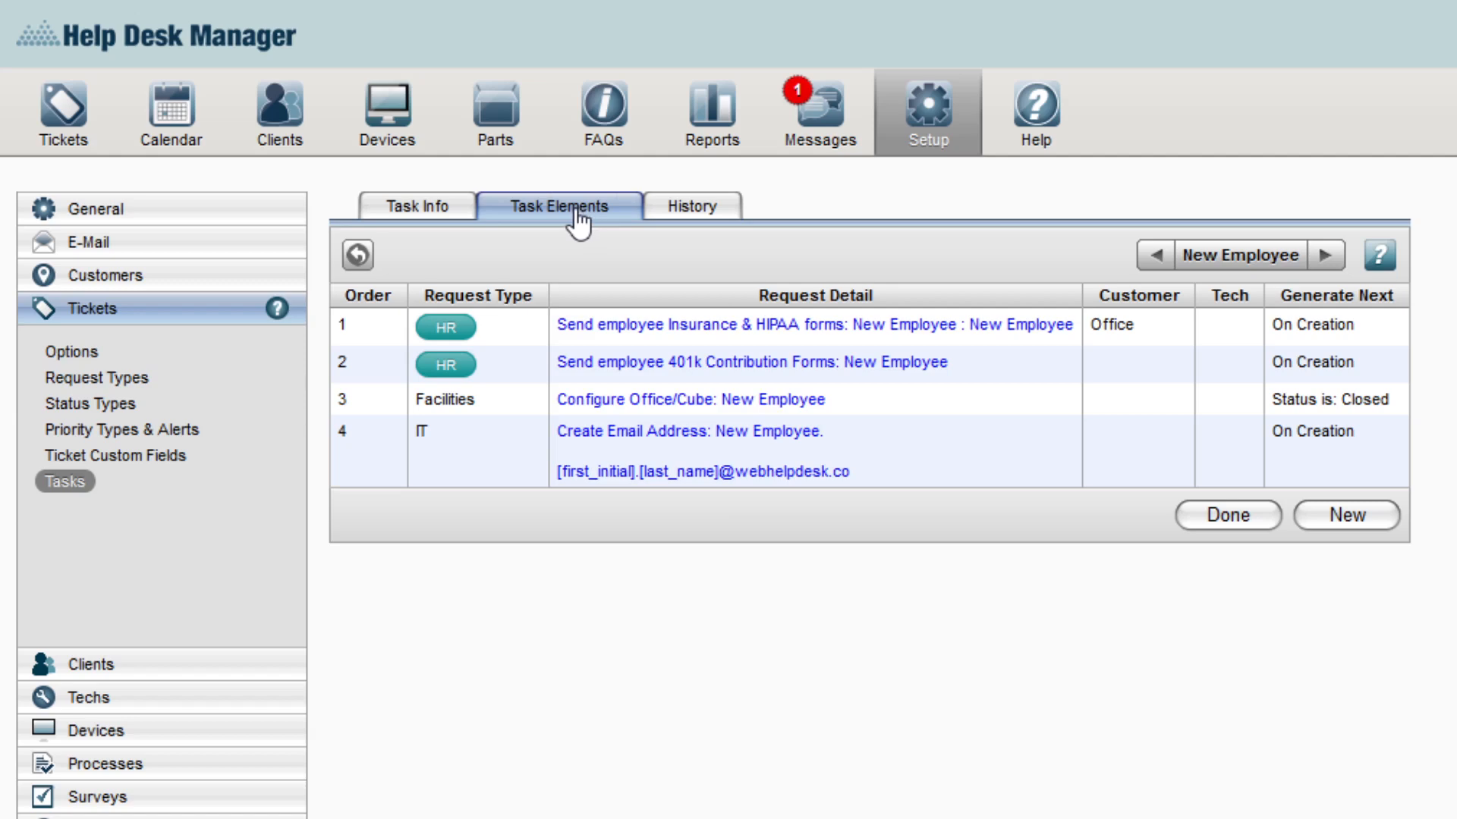
click(414, 220)
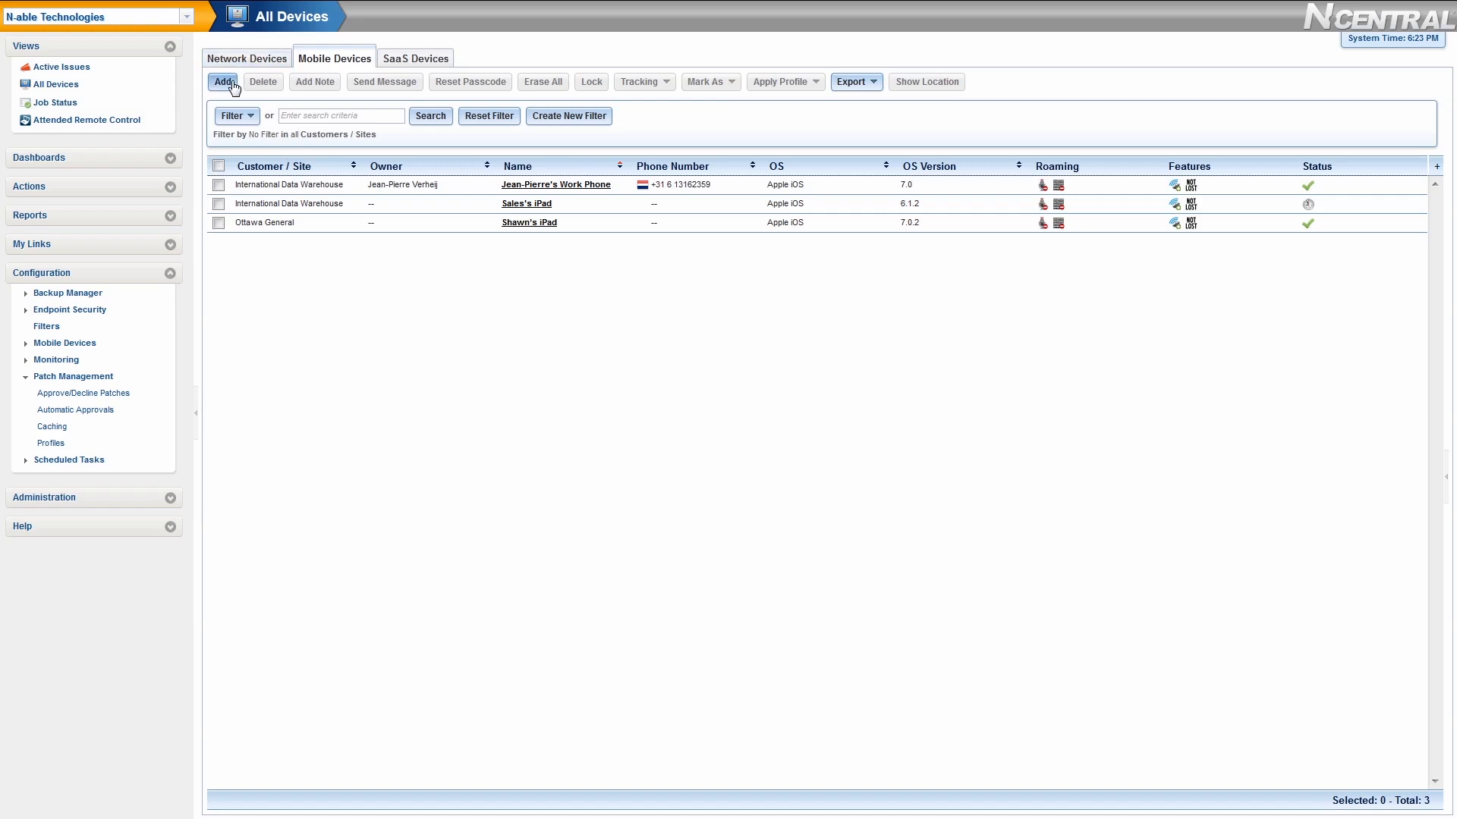
- In N-central, show the Ottawa General iPad's location on the map and review its asset details and installed applications
click(218, 223)
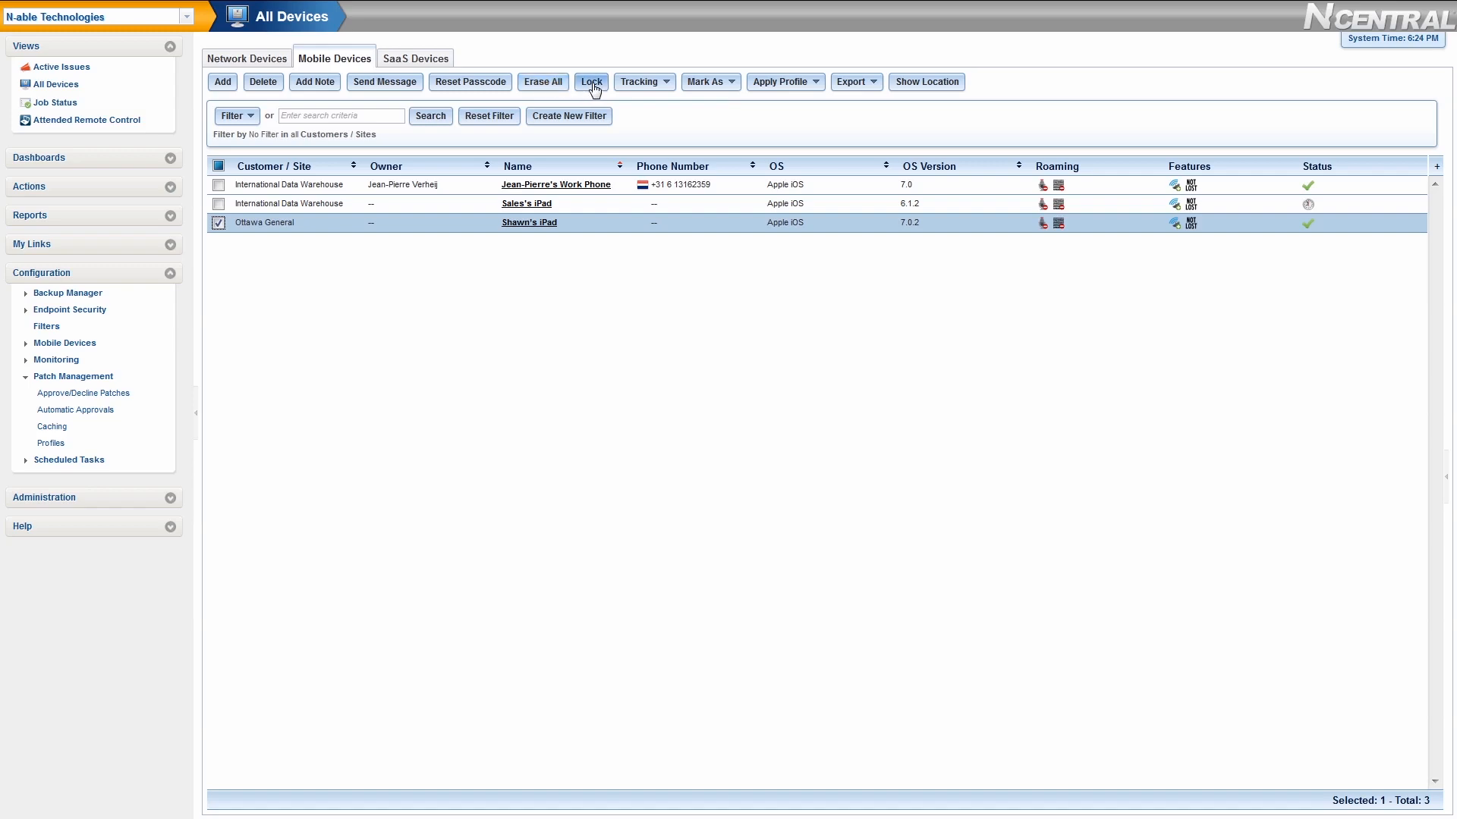
click(945, 88)
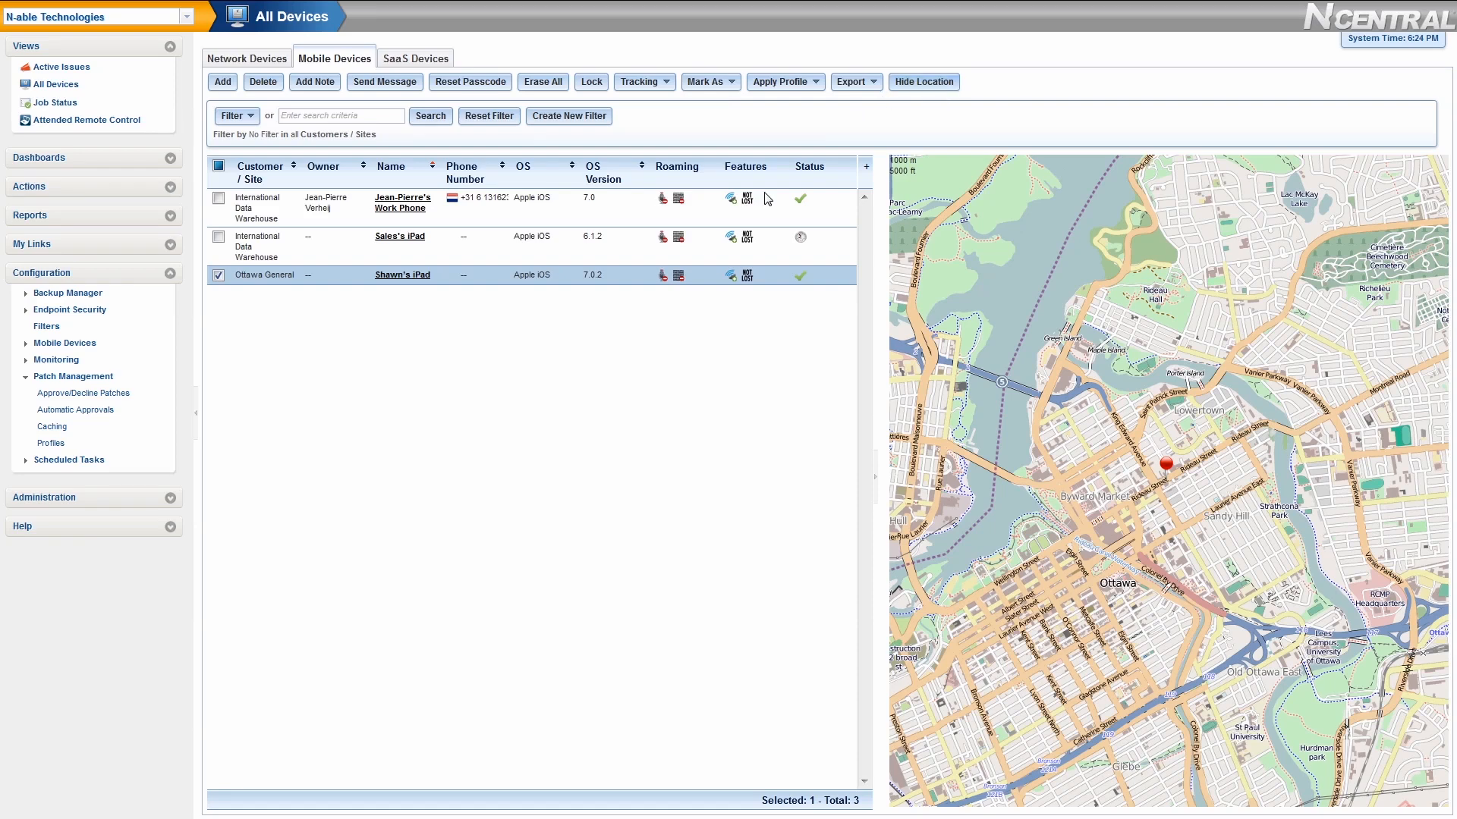
click(402, 275)
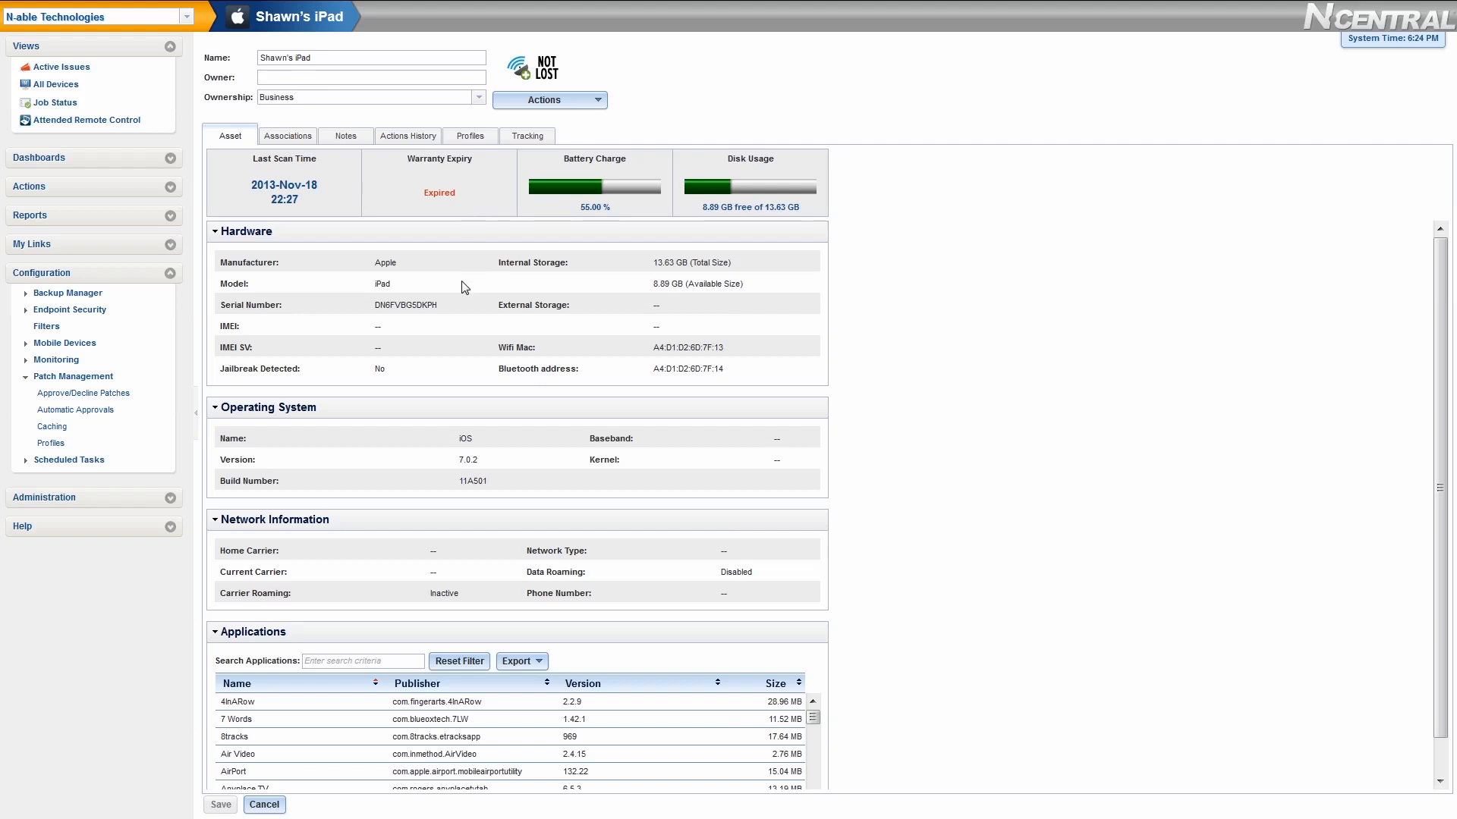
scroll(354, 583, down, 1)
scroll(425, 743, down, 5)
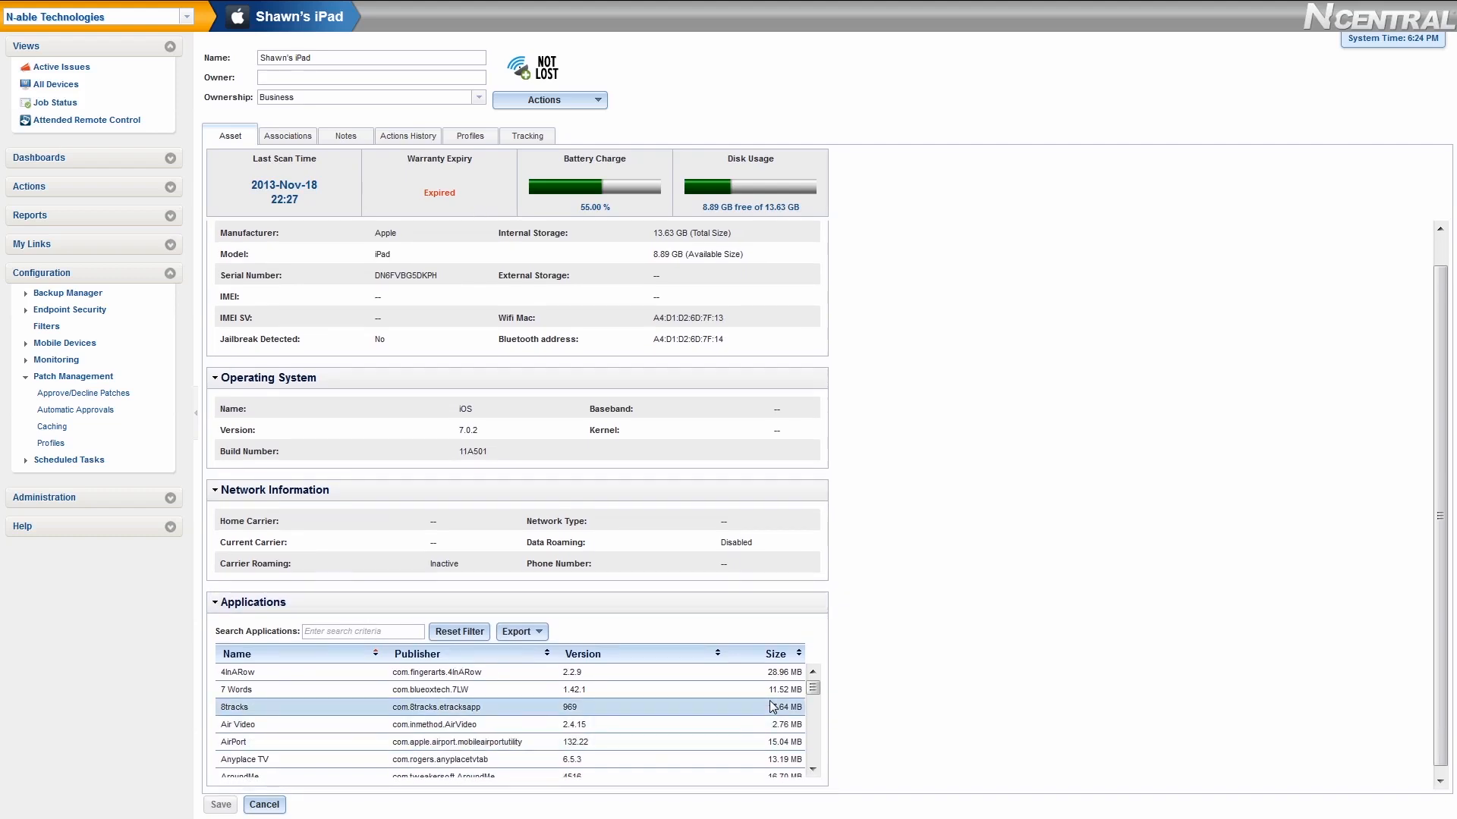
- View the iPad's MDM profile settings and list the options for applying a profile
click(469, 136)
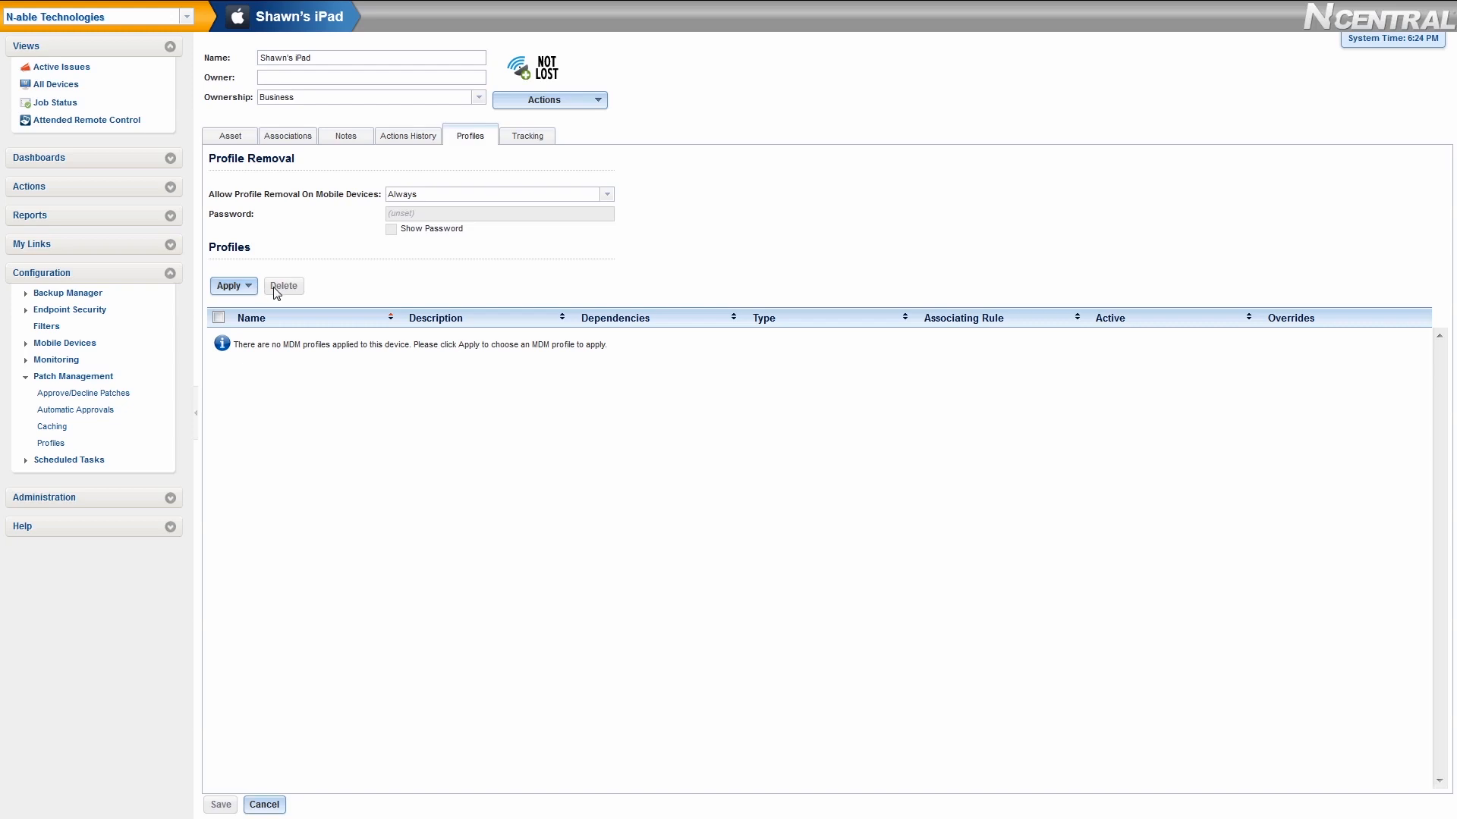
click(219, 318)
click(231, 289)
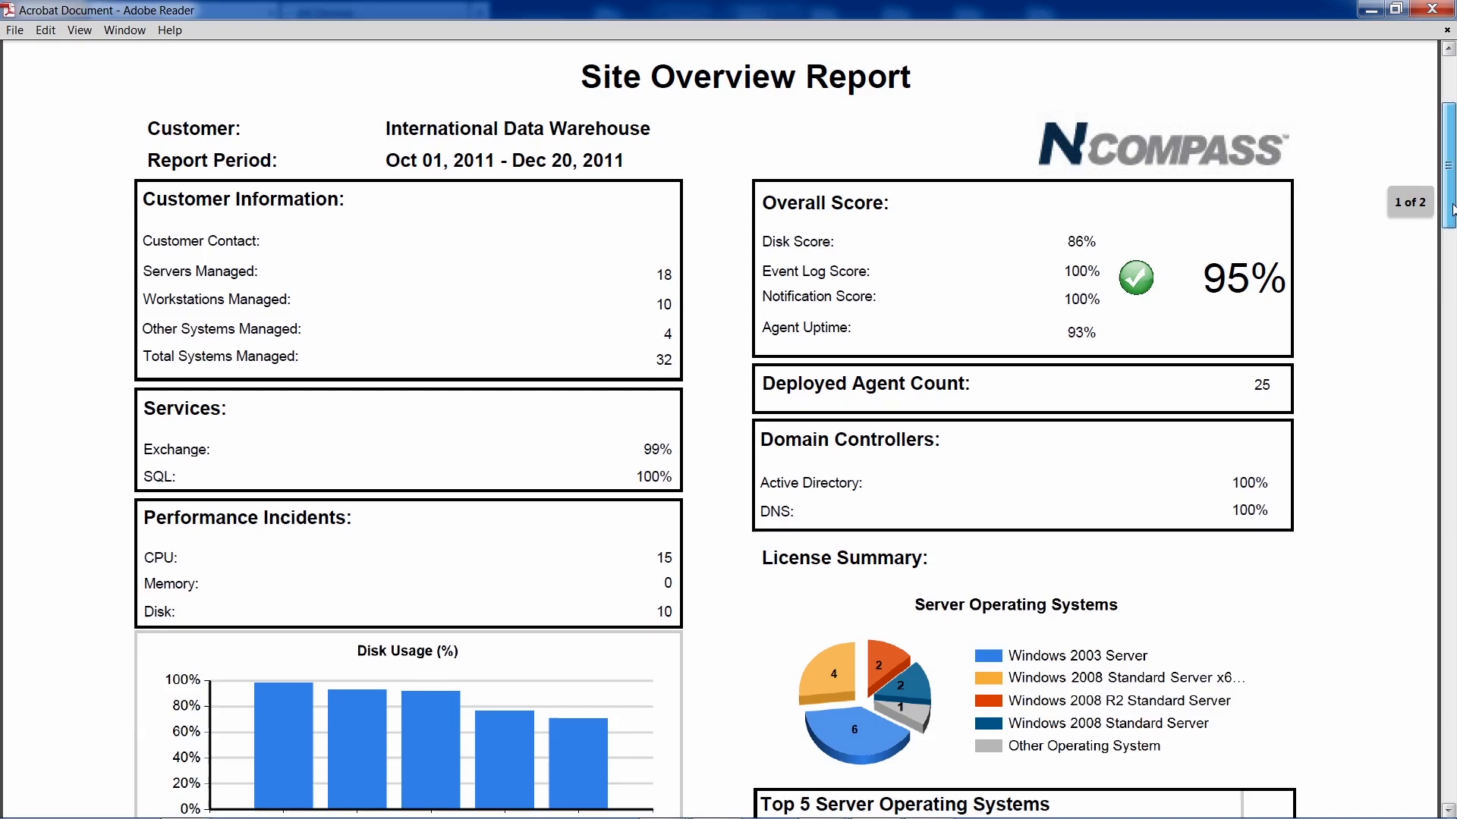
- Read through the International Data Warehouse Site Overview Report in Adobe Reader, down to the How to Read This Report section
drag(1451, 209, 1452, 395)
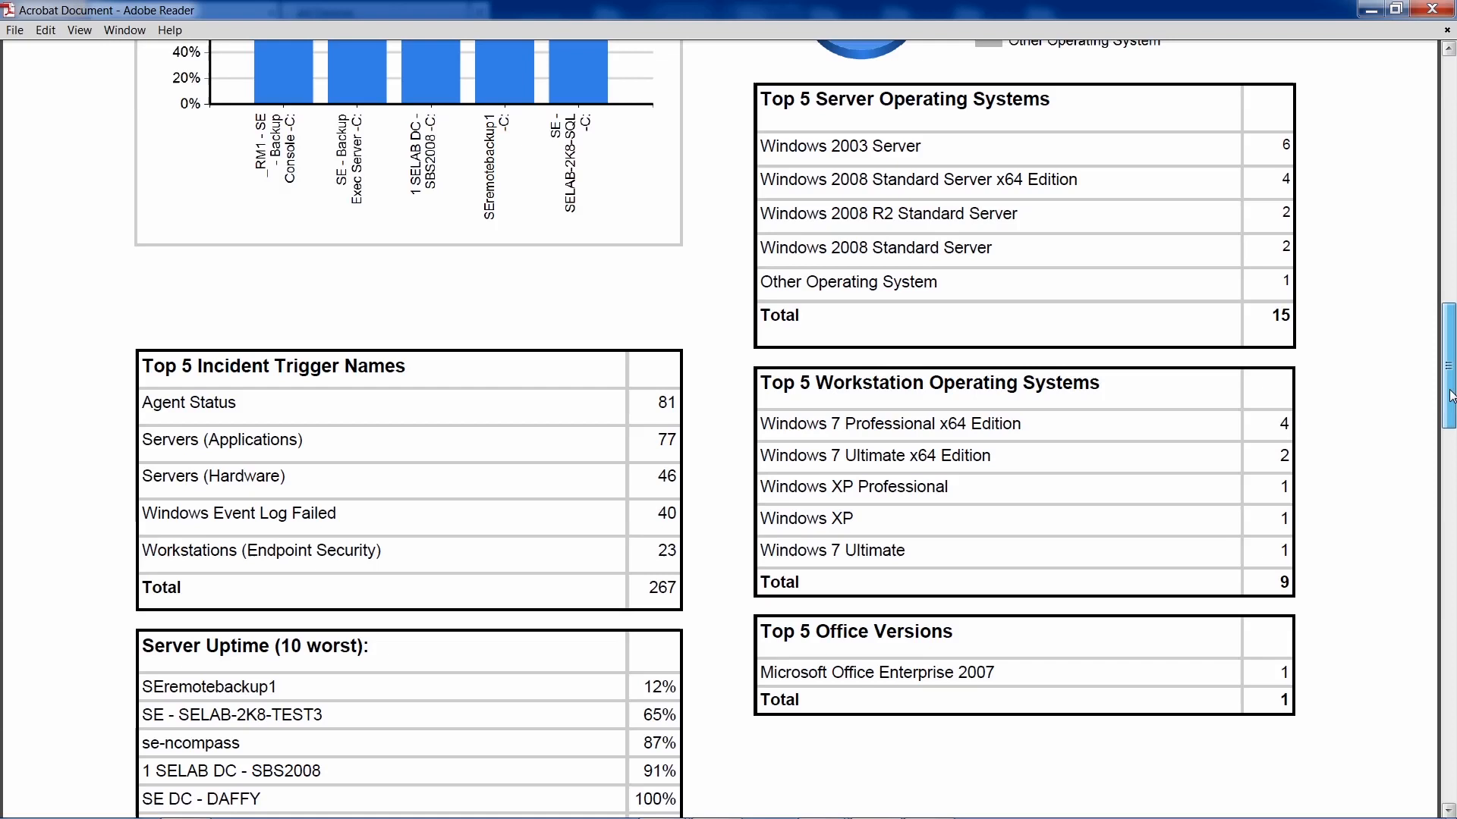
drag(1451, 394, 1450, 498)
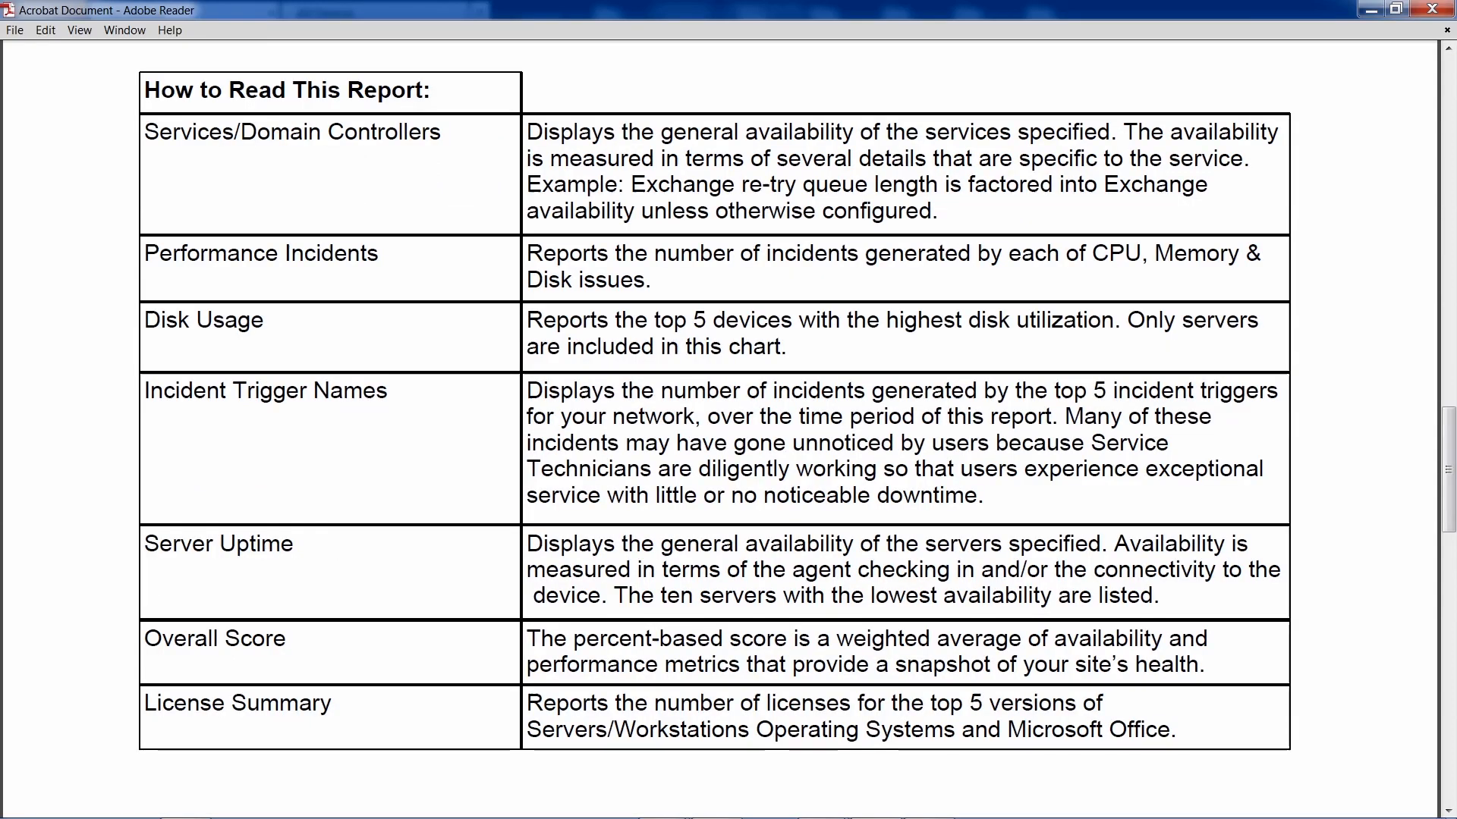